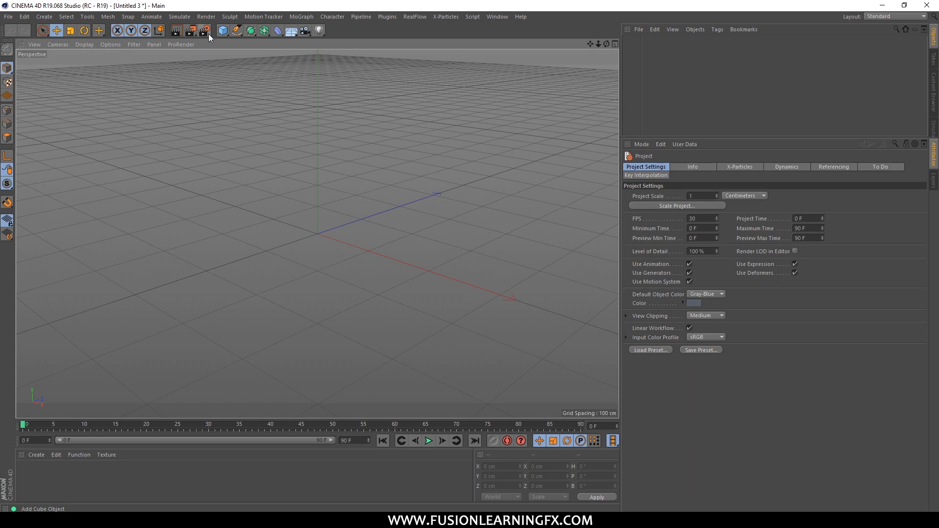
Add a cube primitive to the scene and make it an editable polygon object.
left_click(223, 31)
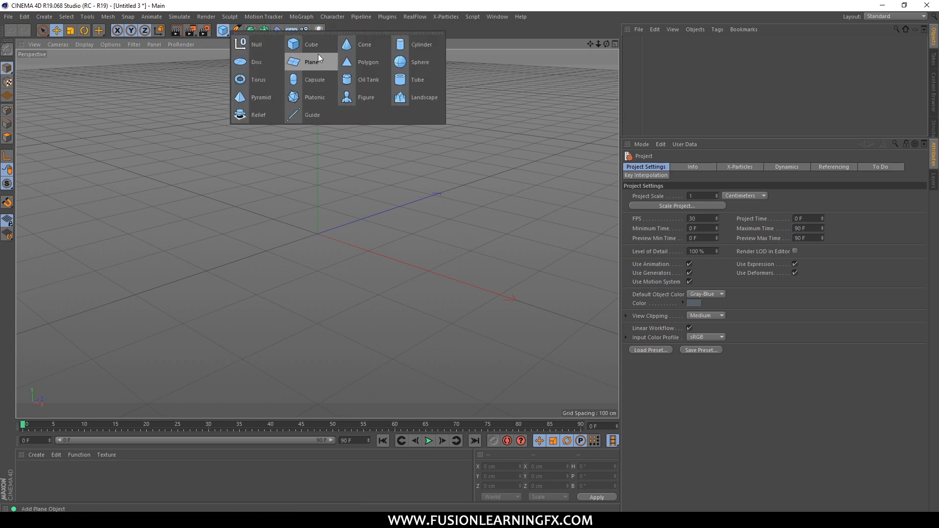
left_click(308, 45)
left_click_drag(390, 205, 442, 213, "alt")
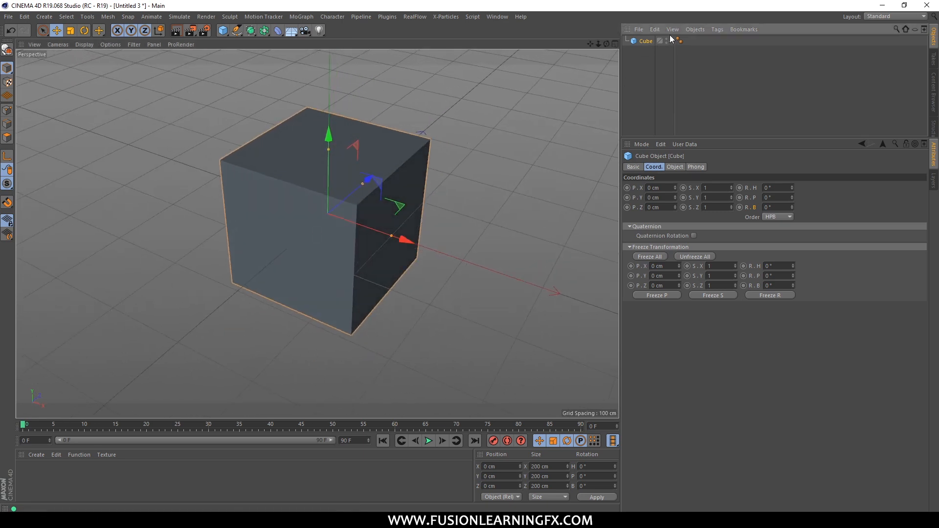
left_click(695, 30)
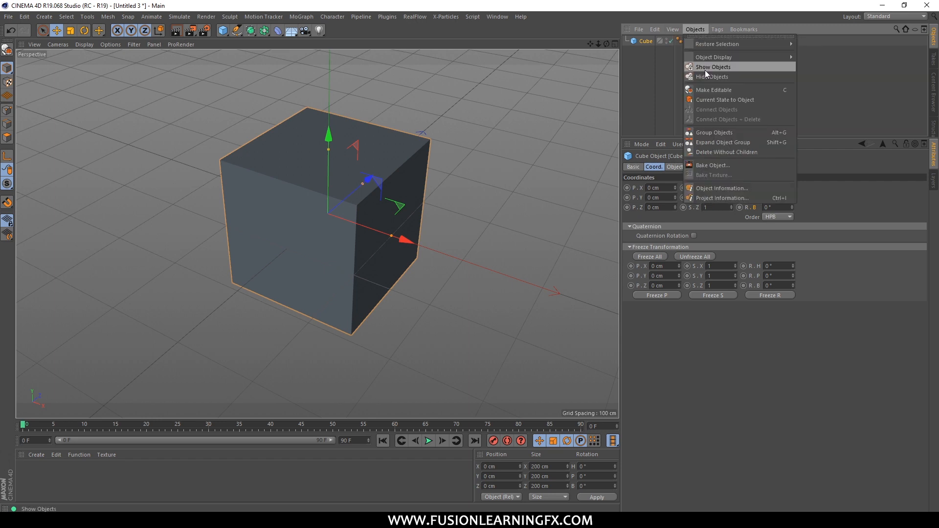
left_click(714, 91)
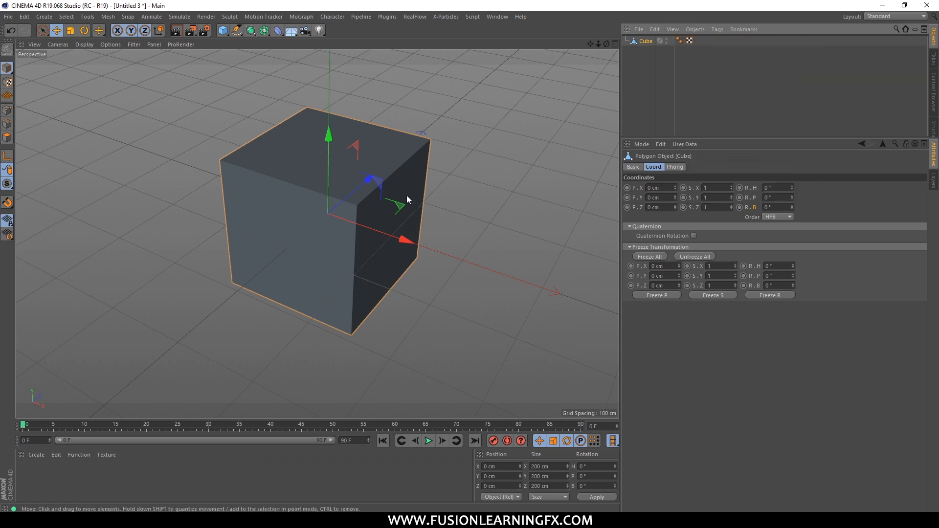
middle_click_drag(480, 130, 477, 147, "alt")
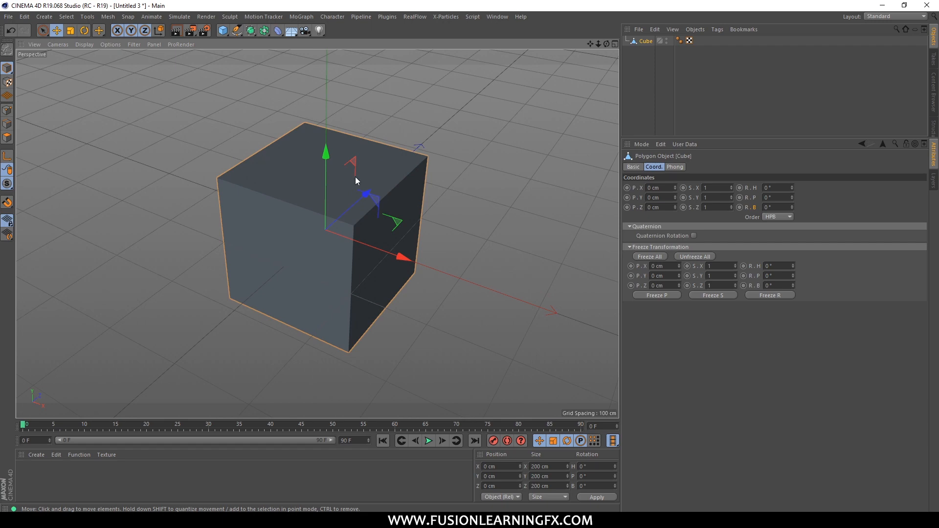
In polygon mode, select the cube's two opposite X-side faces and extrude them outward with an offset of 350 cm.
left_click(6, 137)
left_click_drag(357, 160, 366, 230, "alt")
left_click(406, 214)
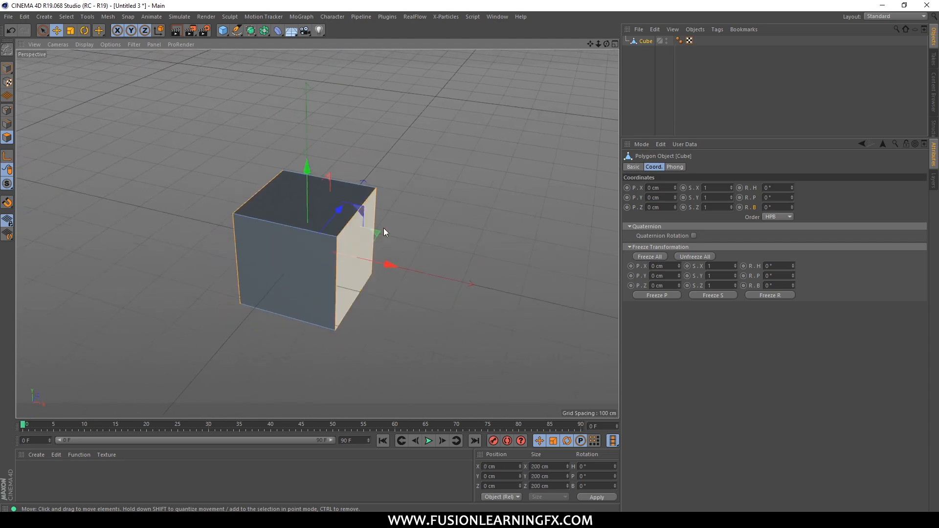
right_click(465, 193)
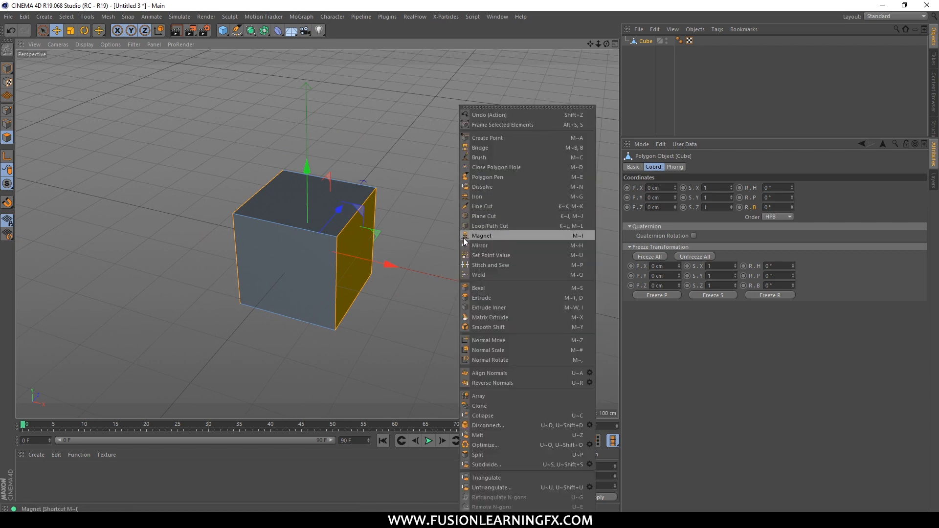
left_click(509, 297)
left_click_drag(507, 297, 668, 298)
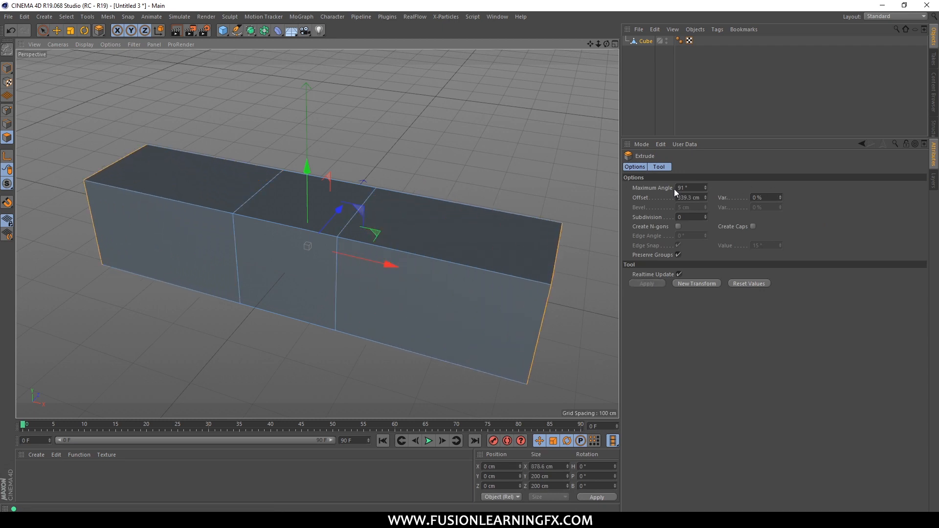
double_click(696, 197)
type("350")
key("Return")
scroll(451, 201, "down", 5)
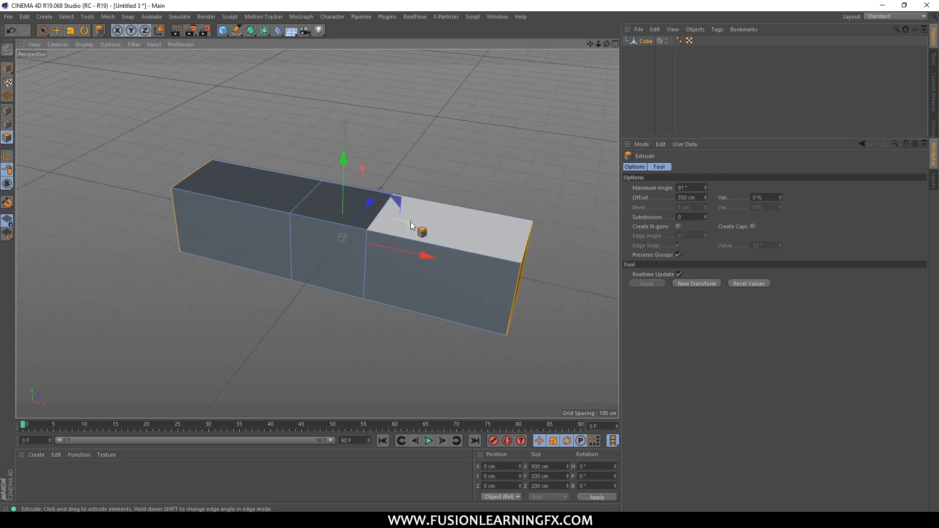
Select the middle section's two opposite Z-side faces and extrude them by 350 cm to form a cross.
left_click_drag(412, 186, 241, 342, "alt")
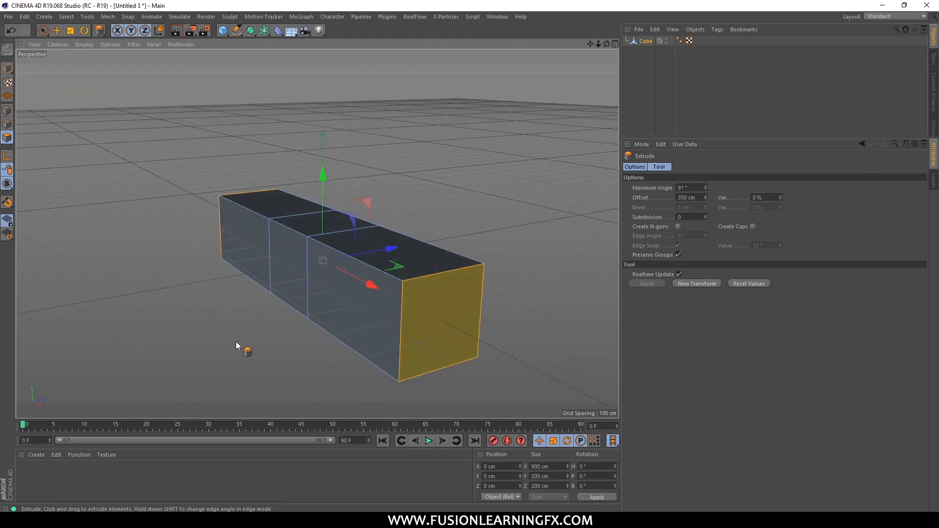
left_click(289, 299)
left_click_drag(351, 267, 419, 236, "alt")
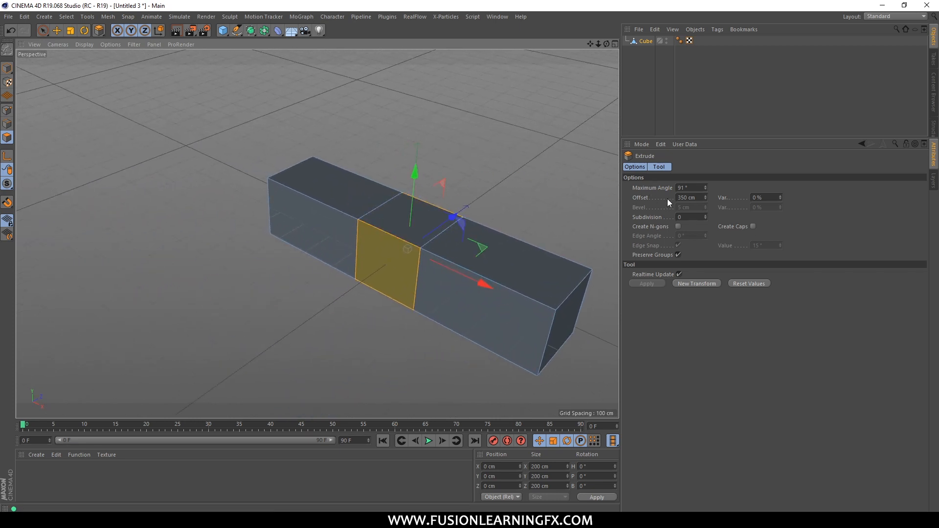
double_click(689, 197)
key("Return")
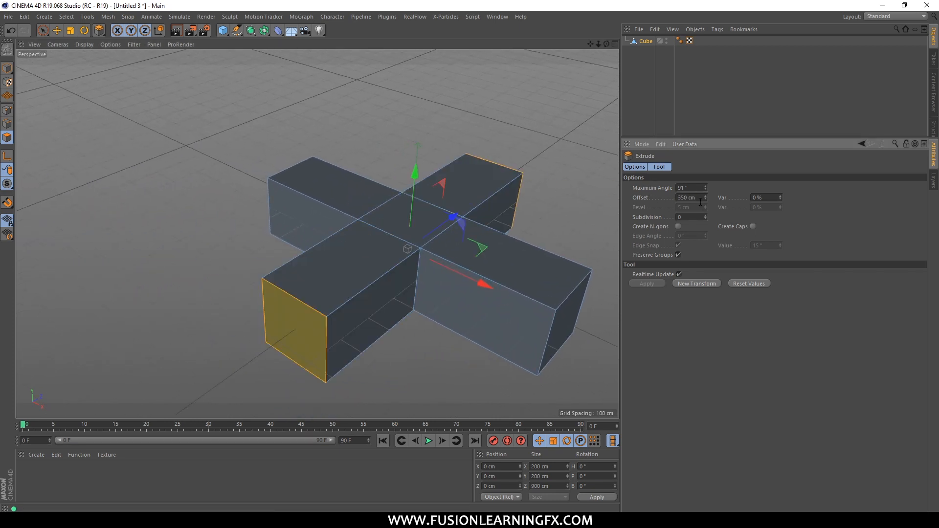
Extrude the end face of the positive X arm with a final offset of 200 cm for the nose.
left_click_drag(517, 214, 436, 227, "alt")
left_click(411, 222)
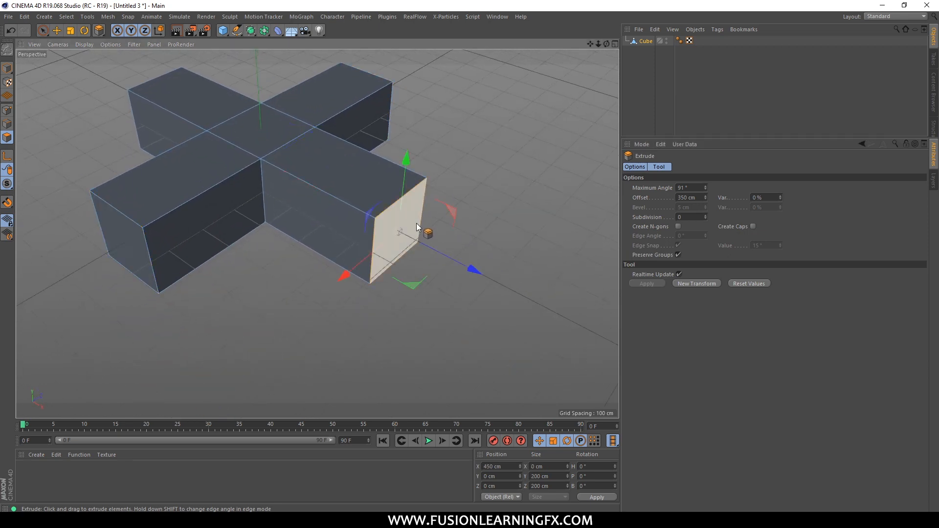
double_click(699, 197)
type("100")
key("Return")
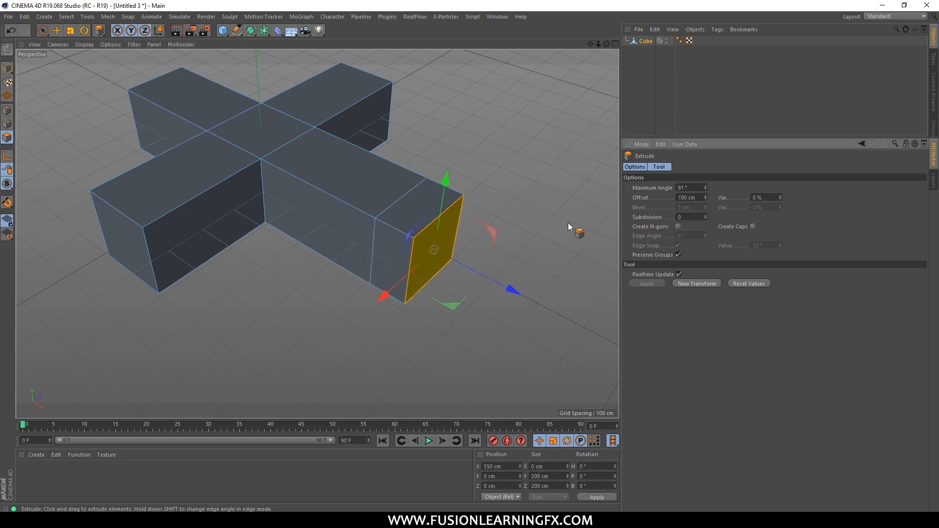
double_click(680, 197)
type("200")
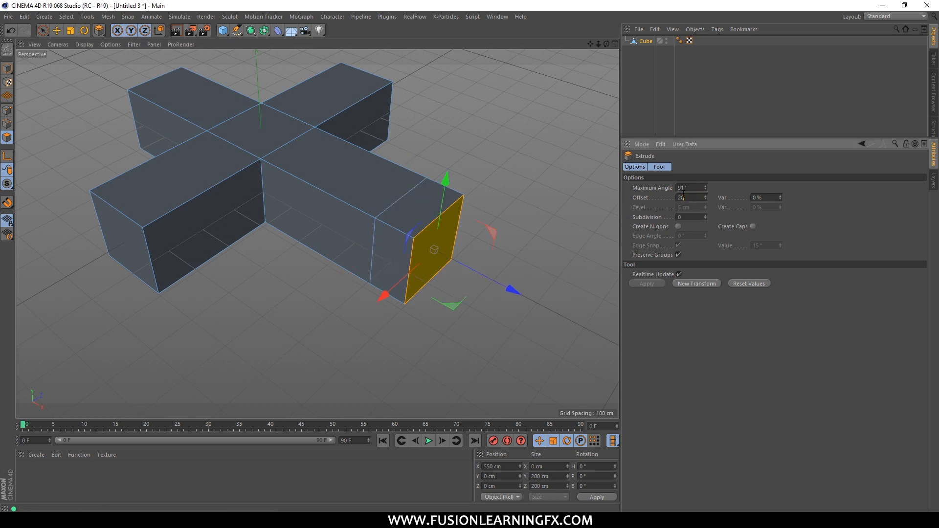
key("Return")
Scale the nose's end face down to about 41 cm square.
key("t")
left_click_drag(533, 234, 183, 279)
key("e")
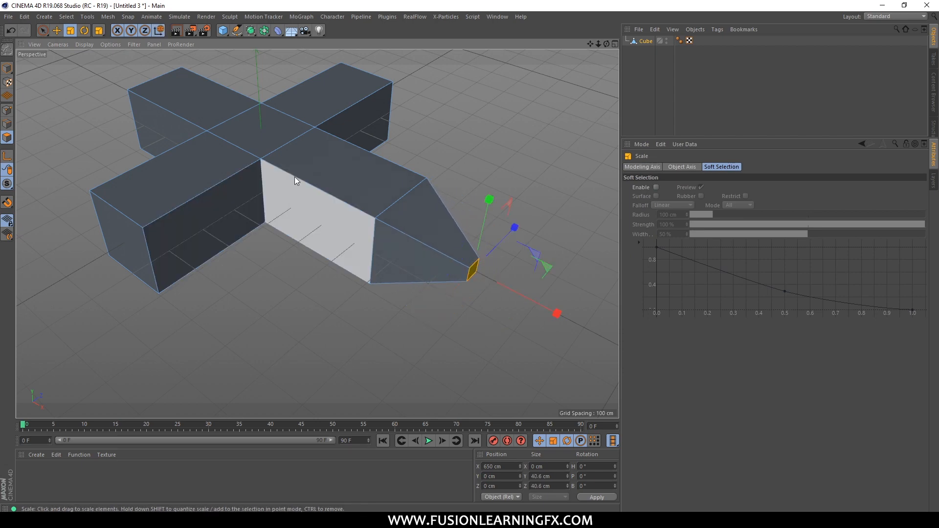
Select both Z-arm end faces and scale them together to about 125 cm square and 561 cm apart.
left_click(387, 130)
left_click_drag(473, 122, 186, 200, "alt")
left_click(177, 157, "shift")
left_click_drag(332, 166, 357, 220, "alt")
key("t")
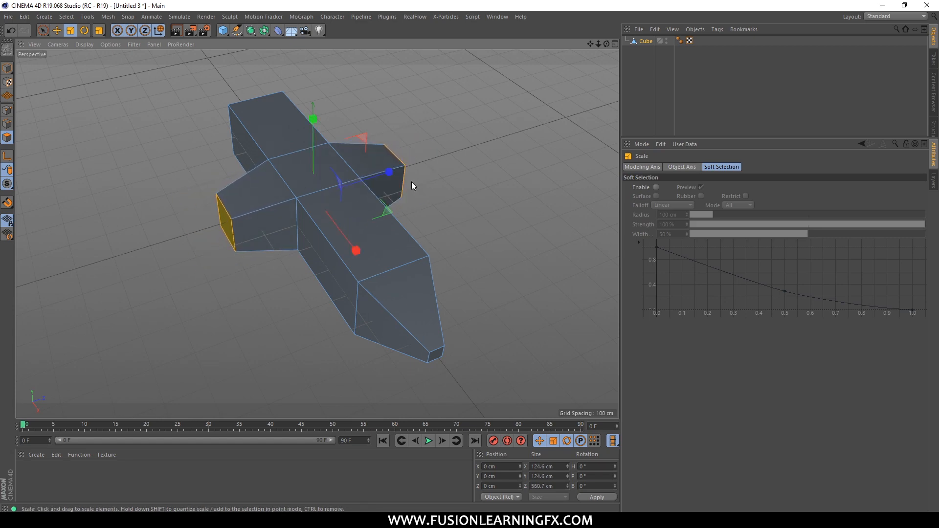
Extrude both wing end faces outward to an overall wingspan of about 1048 cm.
right_click(411, 181)
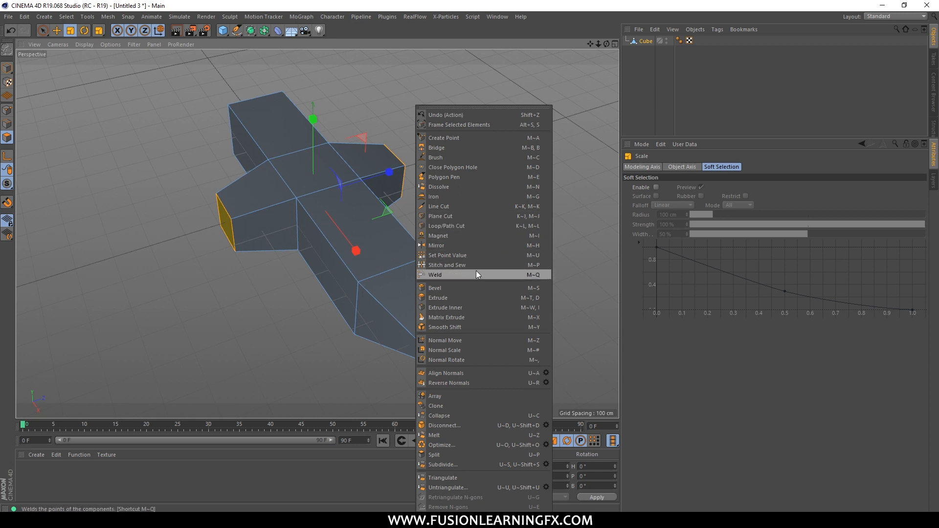
left_click(468, 296)
left_click_drag(468, 294, 586, 288)
key("t")
left_click_drag(482, 183, 444, 177)
In edge mode, add a loop cut around the tail section close to its rear end.
left_click_drag(306, 141, 415, 157, "alt")
middle_click_drag(379, 123, 405, 179, "alt")
scroll(342, 178, "up", 2)
scroll(343, 177, "up", 3)
left_click_drag(352, 183, 345, 163, "alt")
left_click(8, 124)
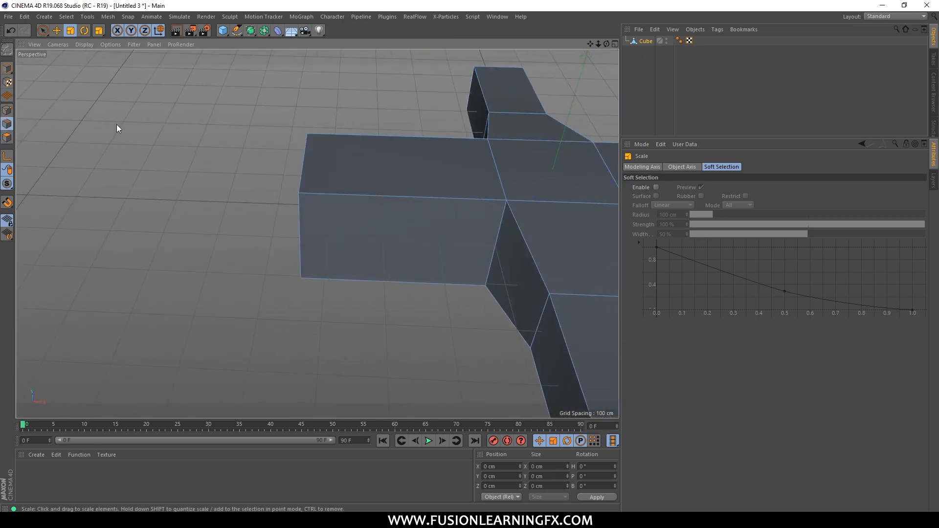
left_click_drag(272, 148, 252, 164, "alt")
scroll(332, 183, "up", 2)
left_click_drag(334, 184, 242, 112, "alt")
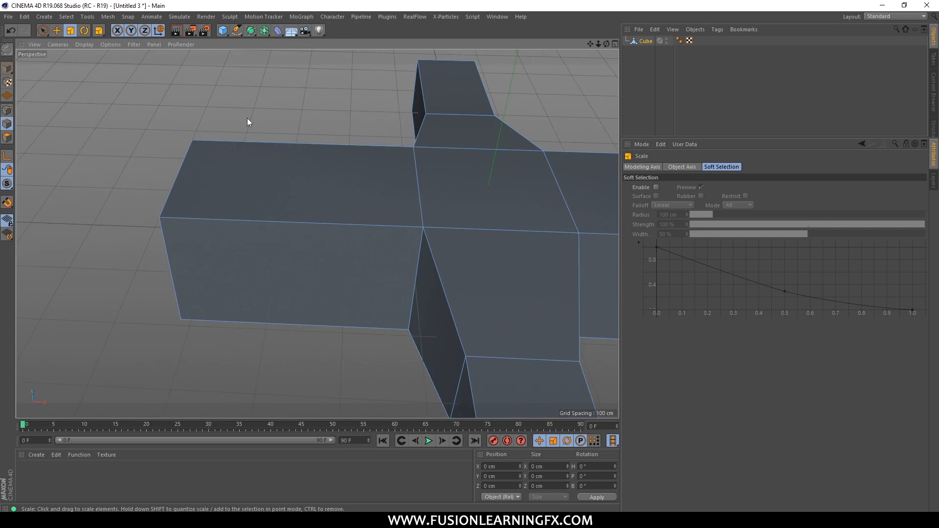
right_click(242, 117)
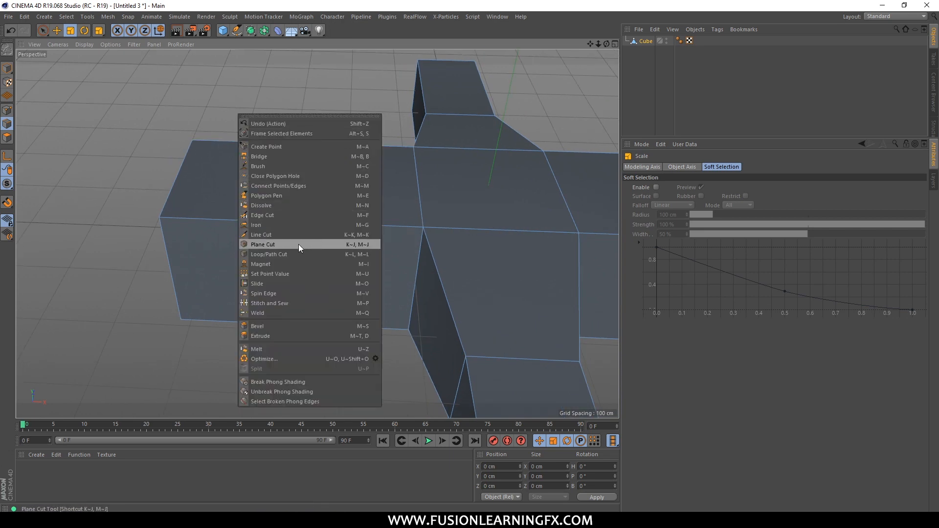
left_click(286, 254)
left_click(232, 219)
key("e")
Raise the small top polygon at the tail's rear to about Y 259 cm and scale it to about 76 × 150 cm.
left_click(7, 137)
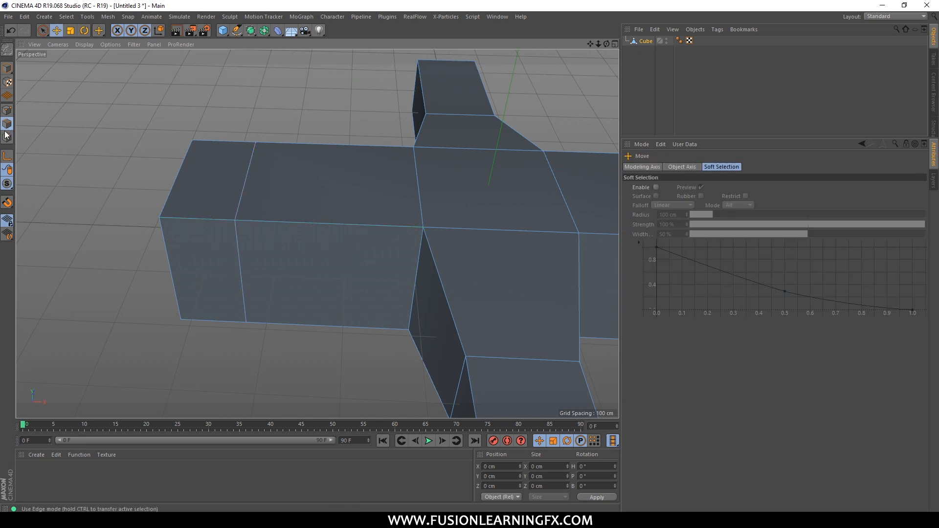
left_click(216, 167)
left_click_drag(207, 123, 192, 17)
middle_click_drag(350, 194, 350, 278, "alt")
key("t")
left_click_drag(379, 181, 313, 207)
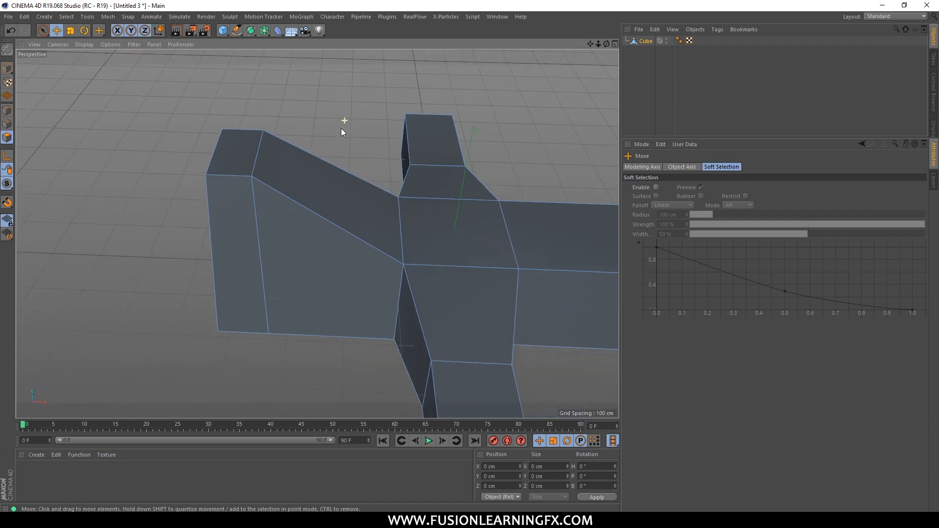
Return to model mode and deselect the finished plane.
left_click_drag(341, 129, 386, 178, "alt")
scroll(330, 161, "down", 3)
middle_click_drag(387, 183, 362, 187, "alt")
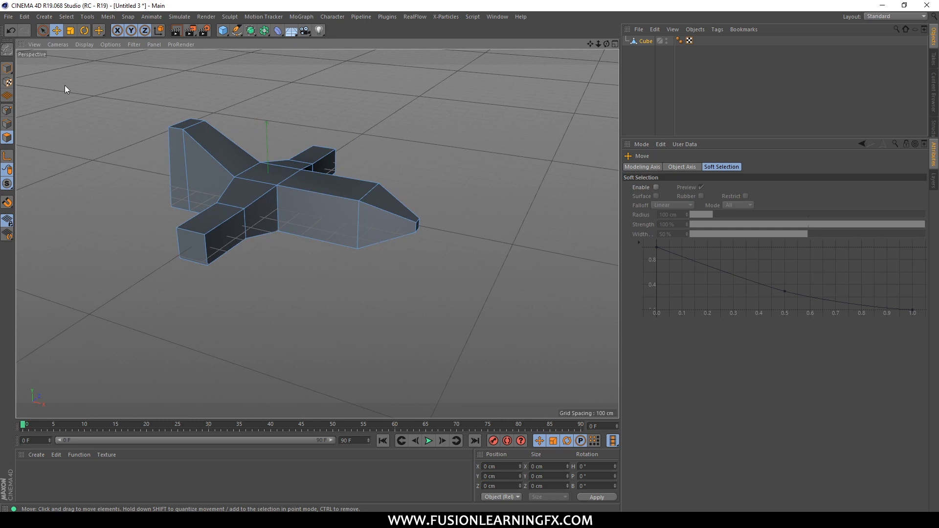
left_click(8, 72)
left_click(248, 75)
In a maximized front view, select the plane and move it along the X axis to about -581 cm.
middle_click_drag(354, 159, 380, 188, "alt")
scroll(381, 188, "down", 2)
left_click_drag(371, 205, 369, 148, "alt")
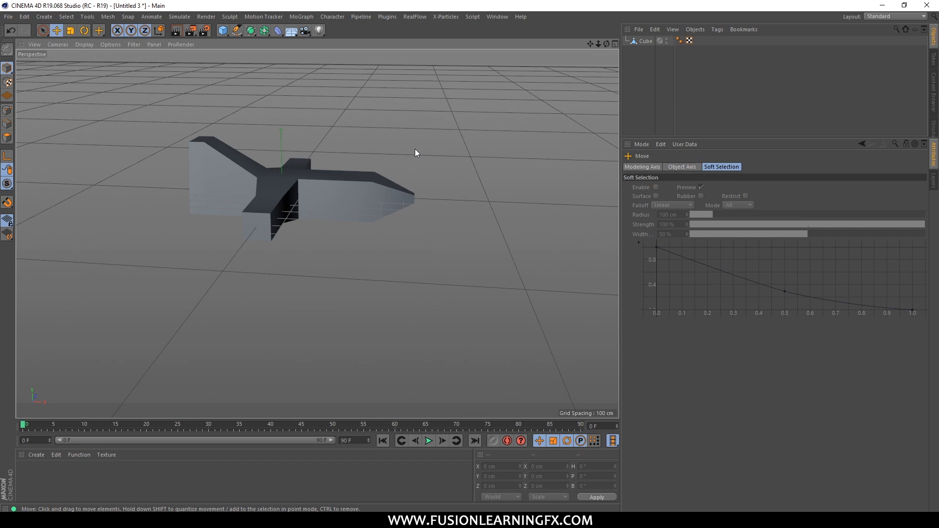
key("F5")
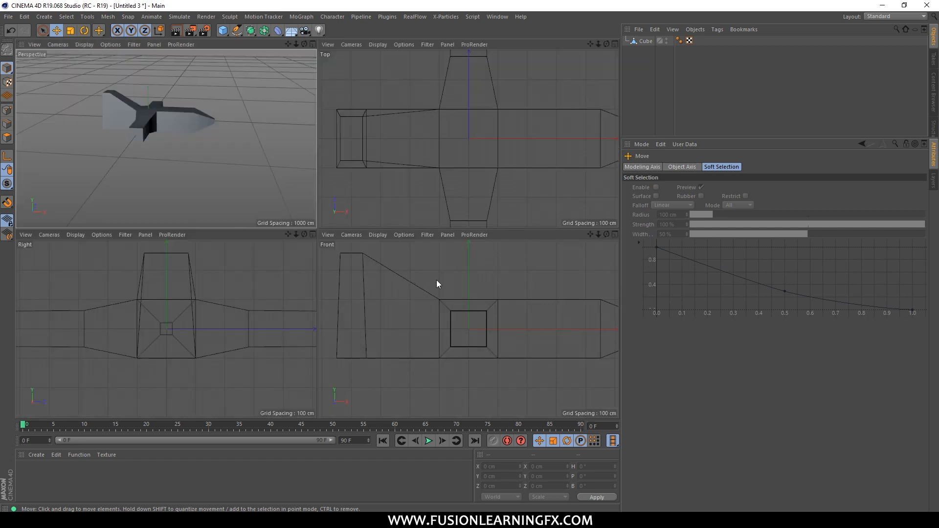
key("F4")
scroll(386, 215, "down", 5)
scroll(289, 198, "down", 4)
middle_click_drag(471, 201, 236, 178, "alt")
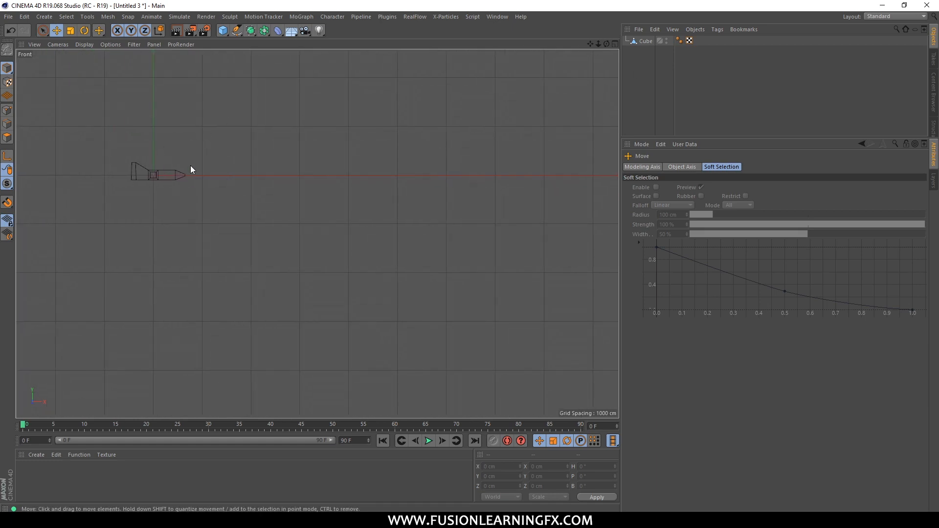
left_click(646, 40)
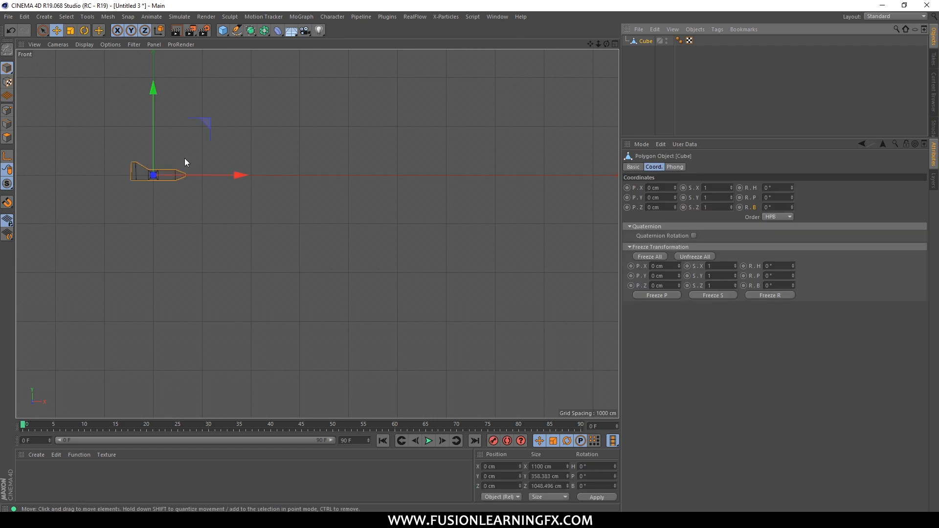
left_click_drag(225, 172, 188, 177)
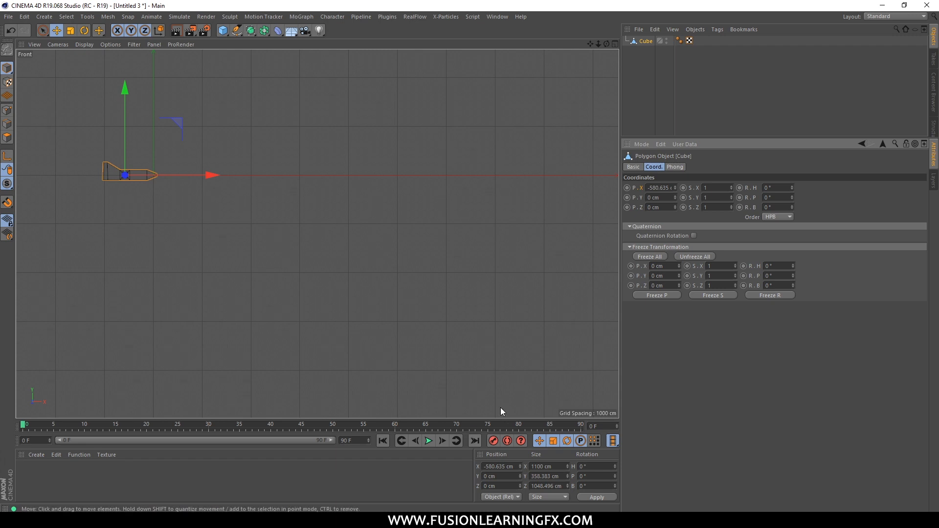
Keyframe the plane's X position at frame 0, and again at frame 90 after moving it to about 8419 cm.
left_click(627, 188)
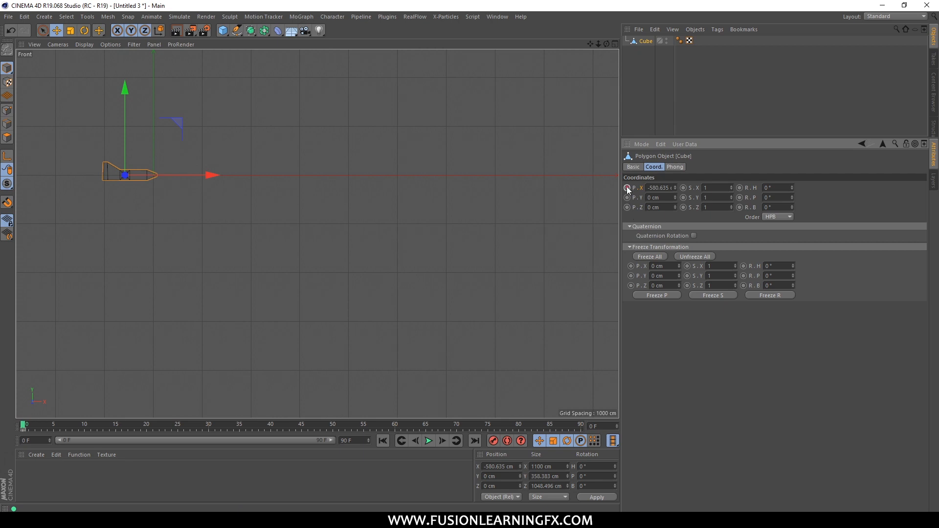
left_click(475, 440)
left_click_drag(209, 175, 648, 176)
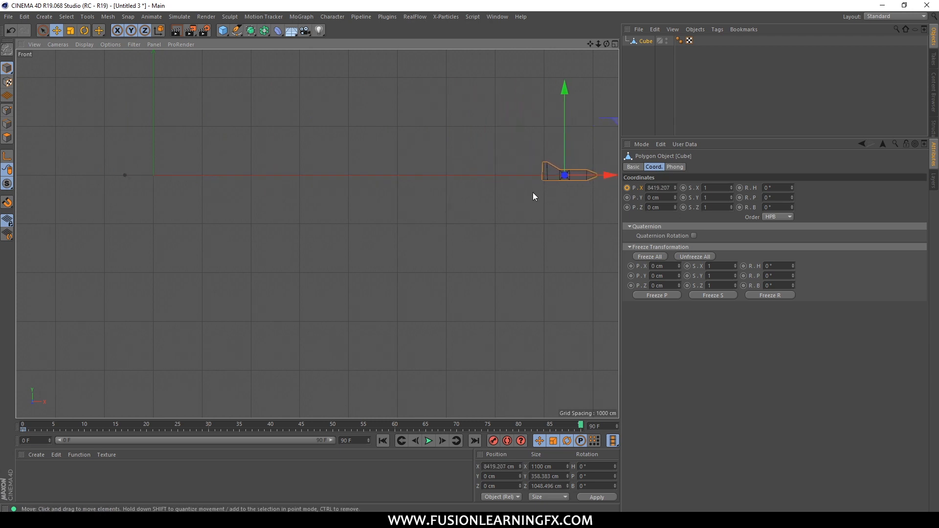
left_click(627, 188, "ctrl")
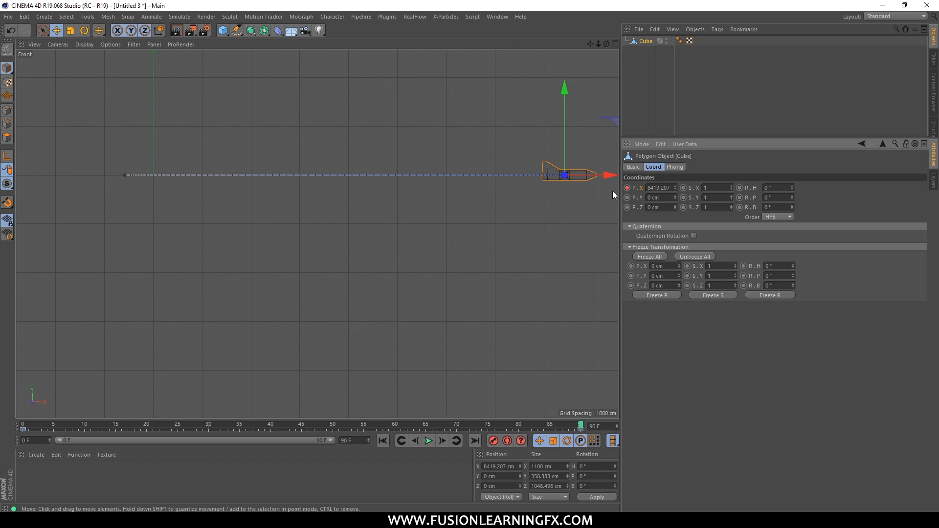
Play the plane's animation from the first frame, and stop the playback.
left_click(386, 440)
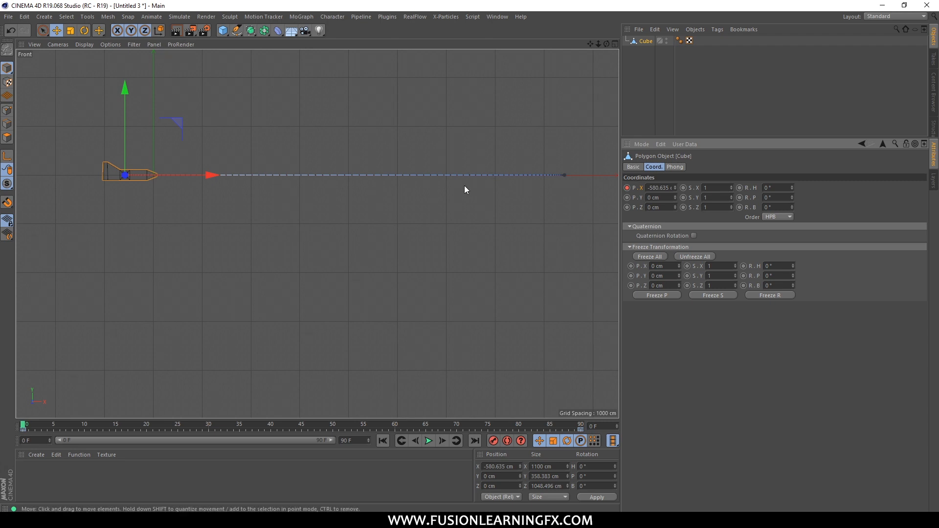
left_click(428, 441)
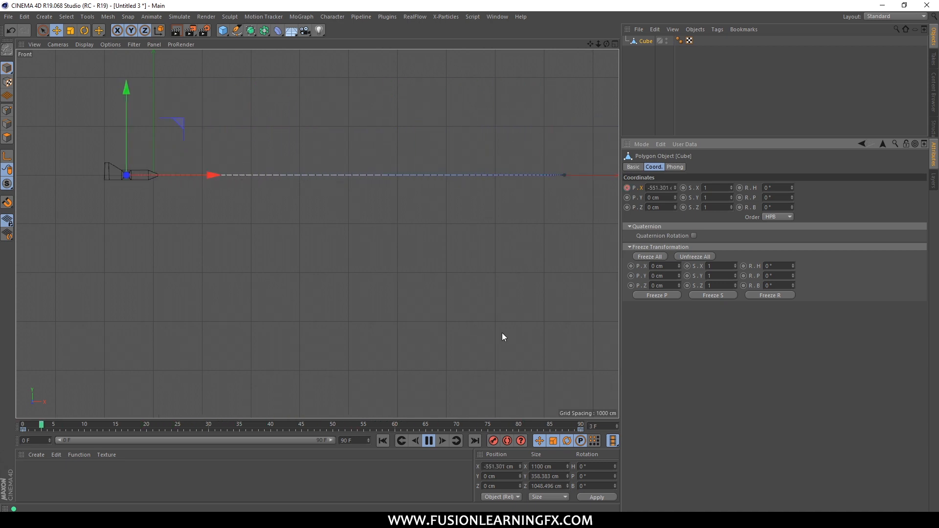
left_click(429, 442)
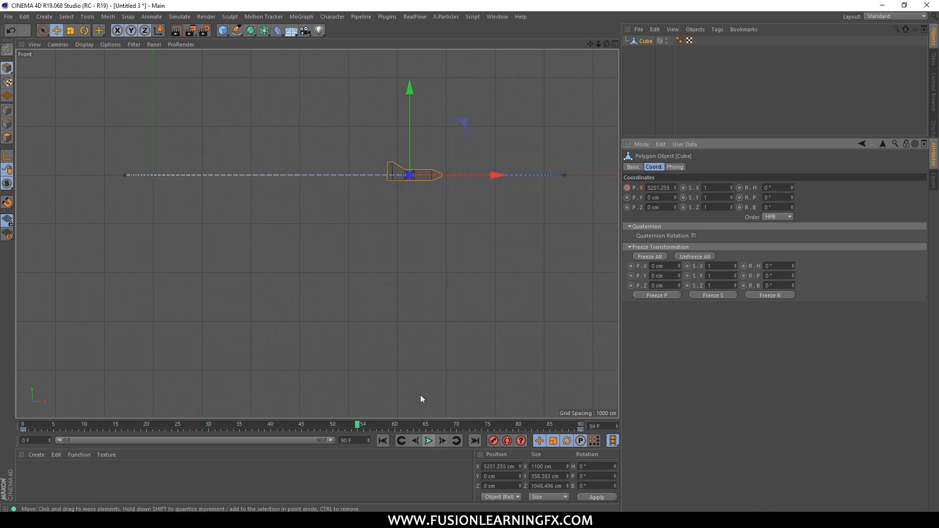
Scrub through the timeline between frames 48, 2 and 45 to check the plane's motion along X.
left_click_drag(320, 426, 322, 428)
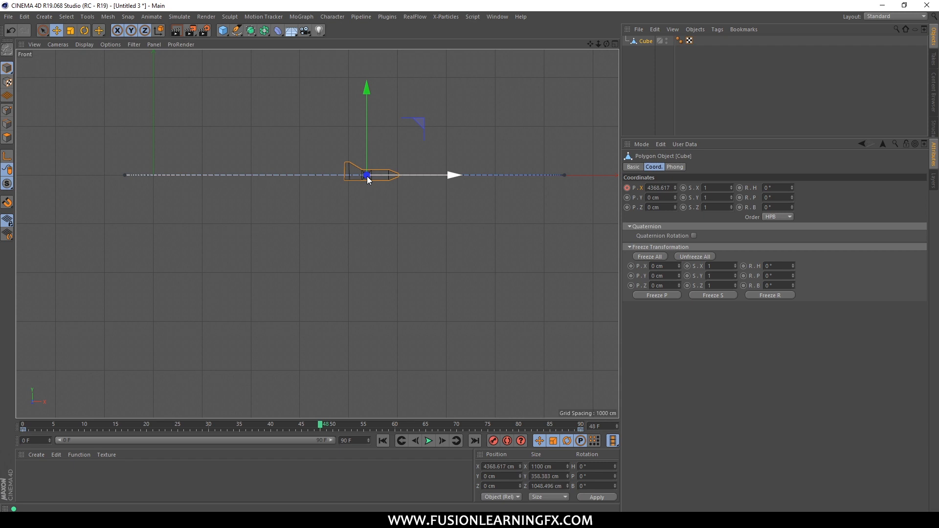
left_click_drag(321, 424, 35, 425)
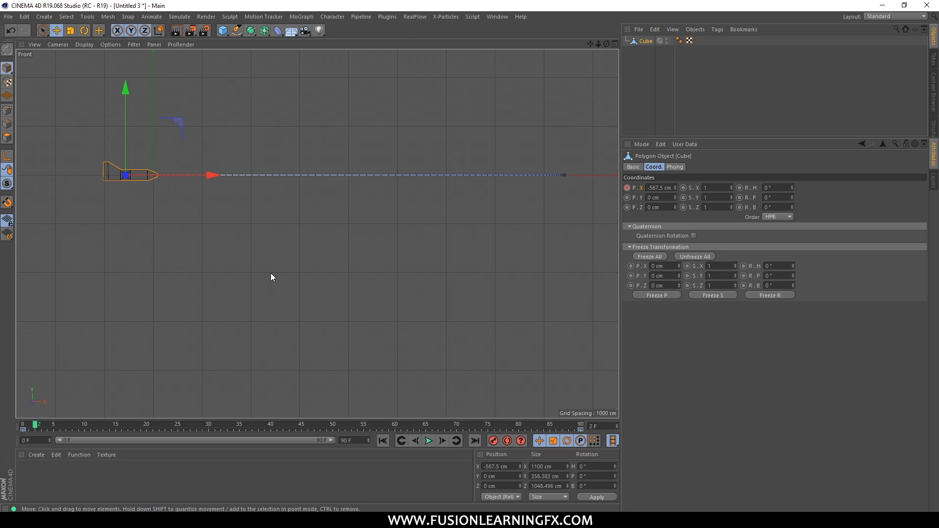
left_click(302, 424)
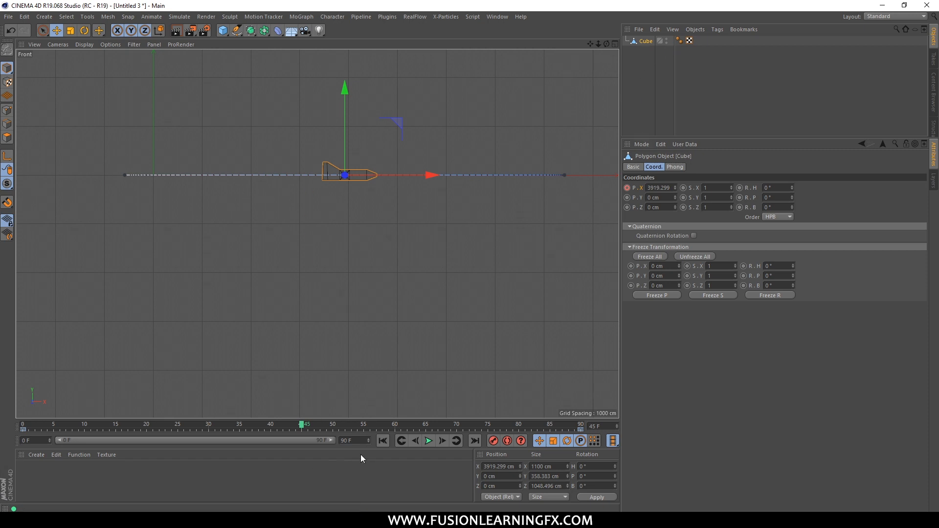
Keyframe the plane's Y position at 0 cm on frame 0 and again on frame 90.
left_click(383, 441)
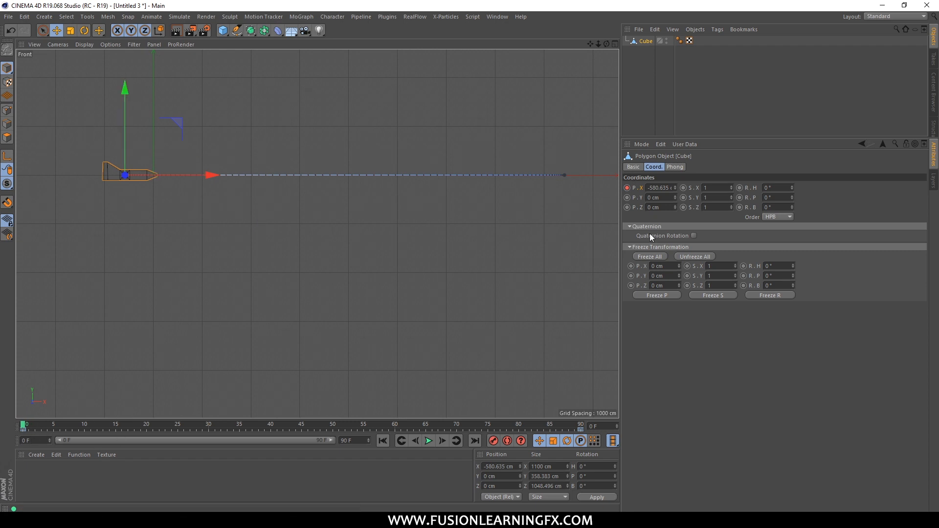
left_click(633, 196)
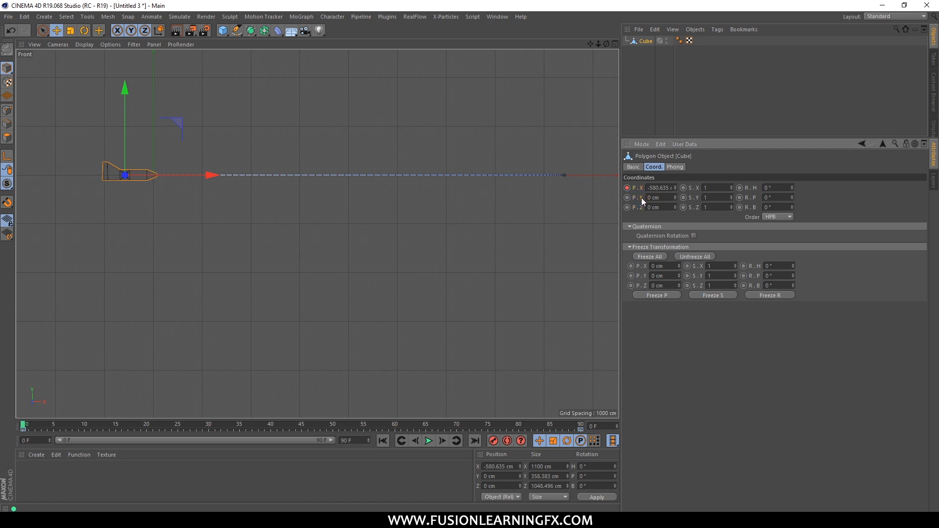
left_click(627, 198)
left_click(475, 441)
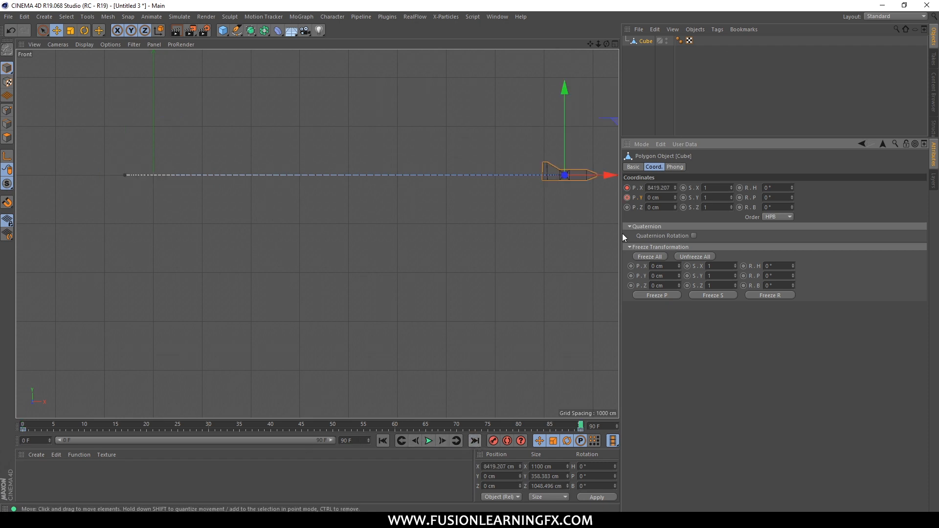
left_click(627, 197)
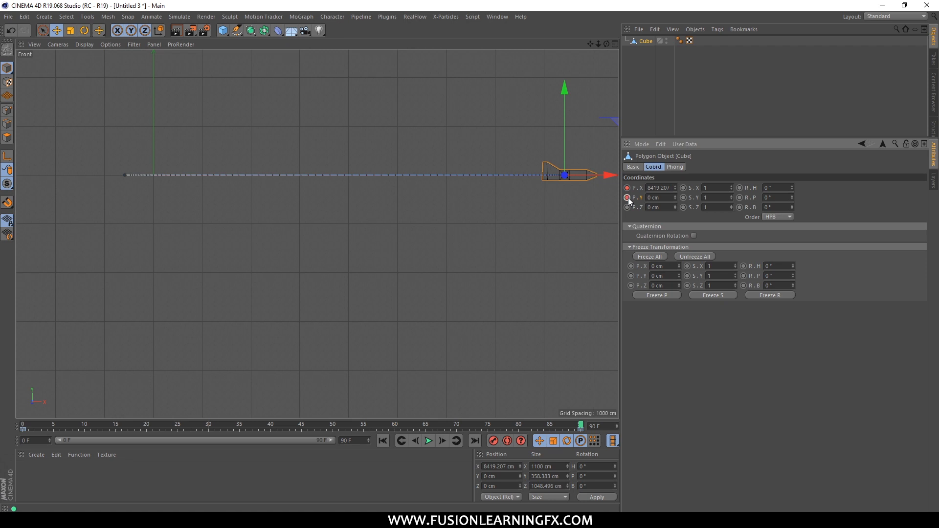
At frame 45, lower the plane along the Y axis to about -1492 cm and keyframe its Y position.
left_click(300, 426)
left_click_drag(347, 137, 333, 210)
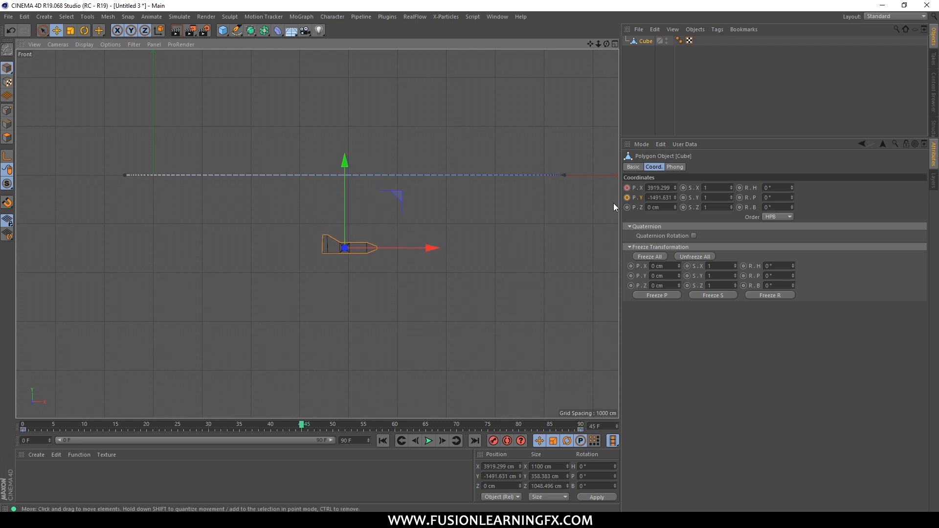
left_click(627, 197)
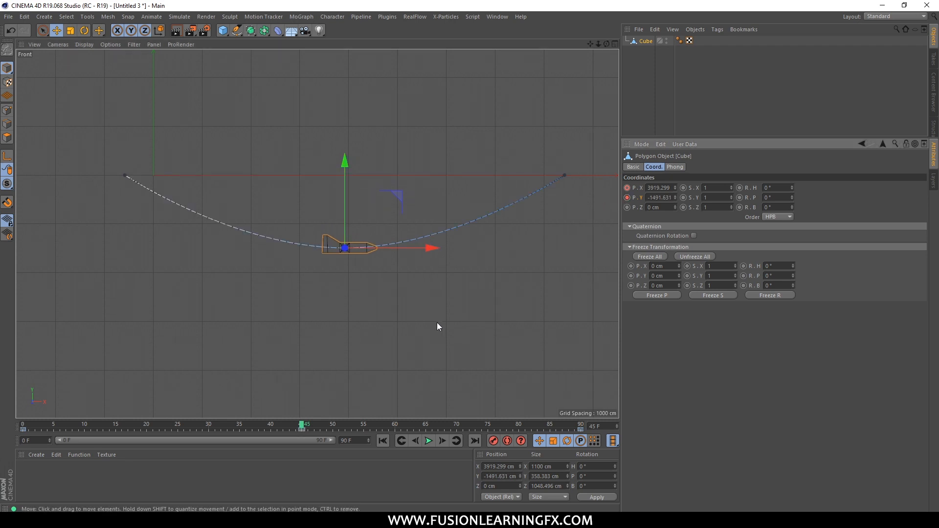
Play and stop the curved flight animation, and check the plane's position at frames 45 and 38.
left_click(428, 441)
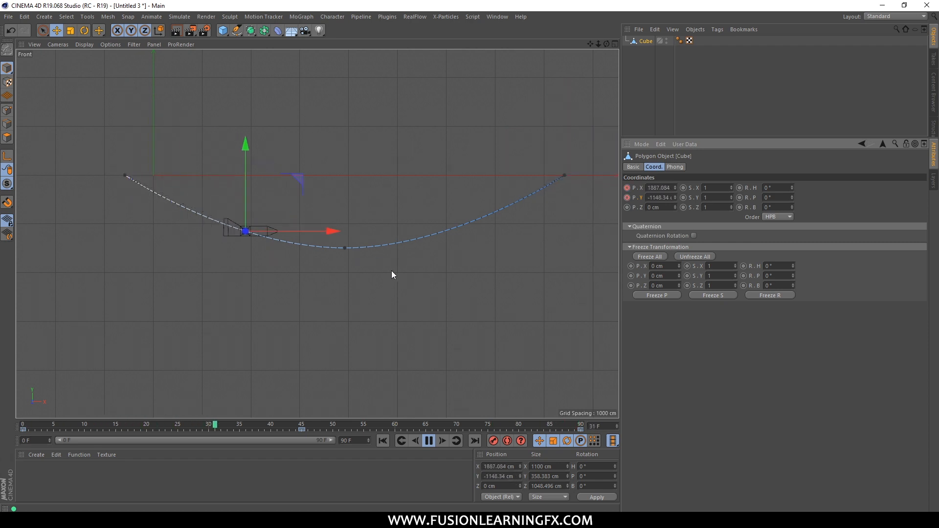
left_click(428, 440)
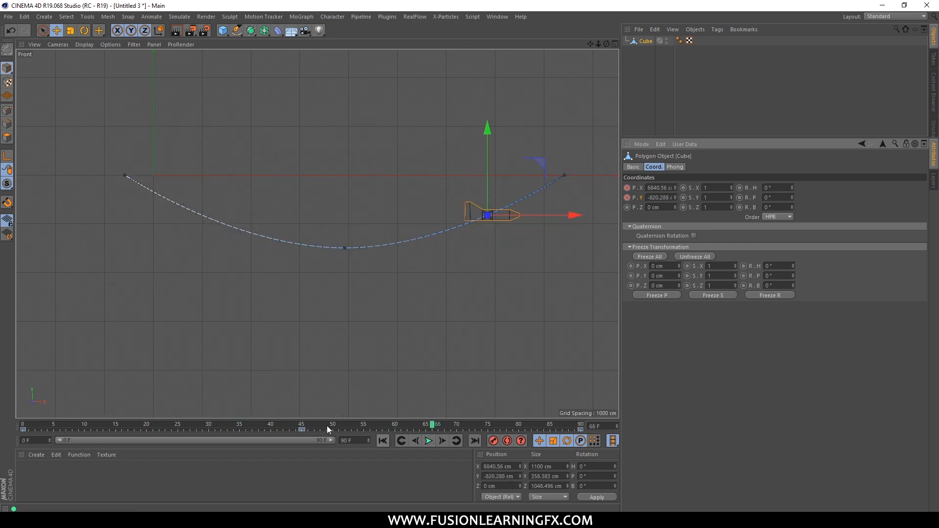
left_click(299, 426)
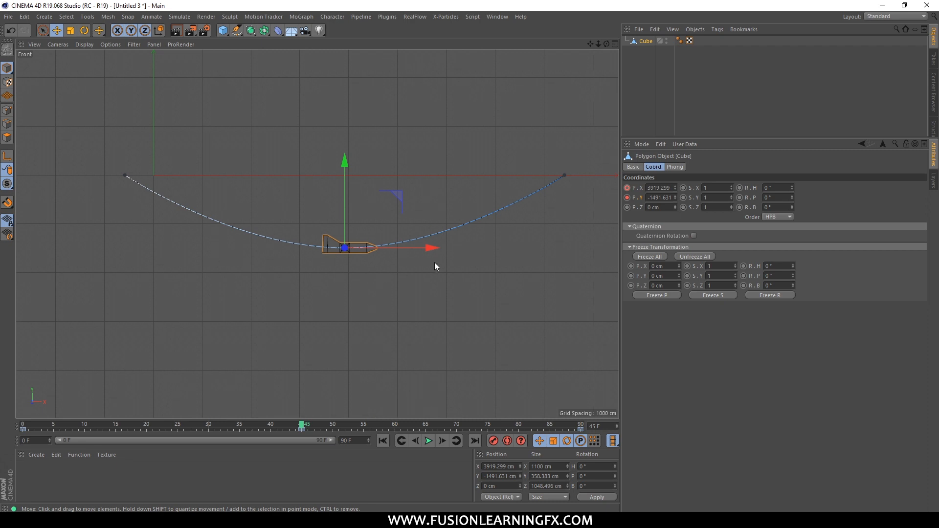
left_click(258, 424)
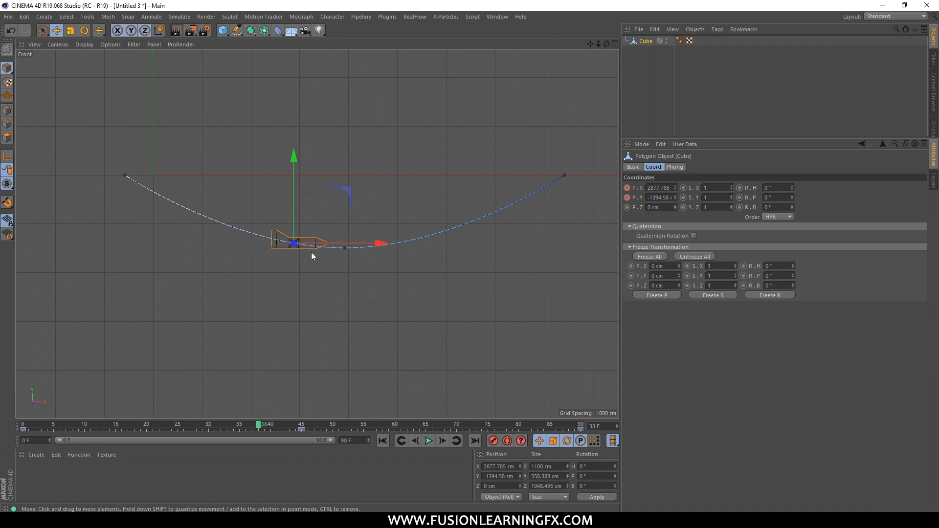
Inspect the keys at the start, middle and end of the motion path, finishing on the frame 45 key.
left_click(127, 177)
left_click(346, 249)
left_click(564, 176)
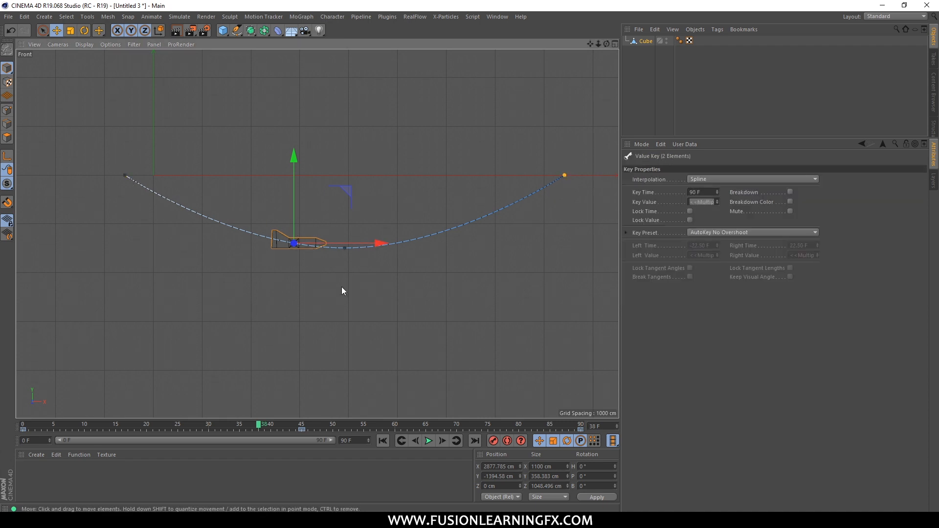
left_click(345, 248)
Open the F-Curve timeline for the plane's animation, place its window over the viewport and scrub to frame 28.
left_click(501, 18)
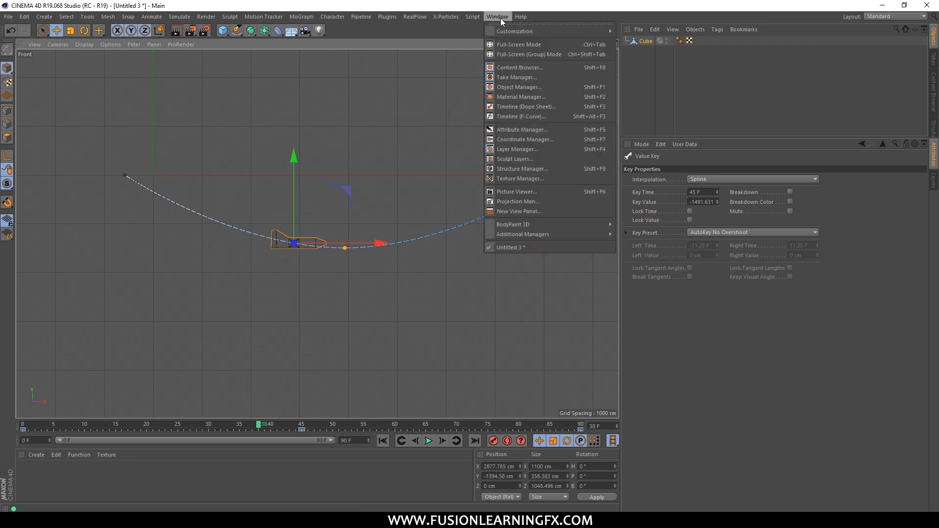
left_click(545, 116)
left_click_drag(465, 272, 511, 143)
left_click_drag(176, 137, 139, 122)
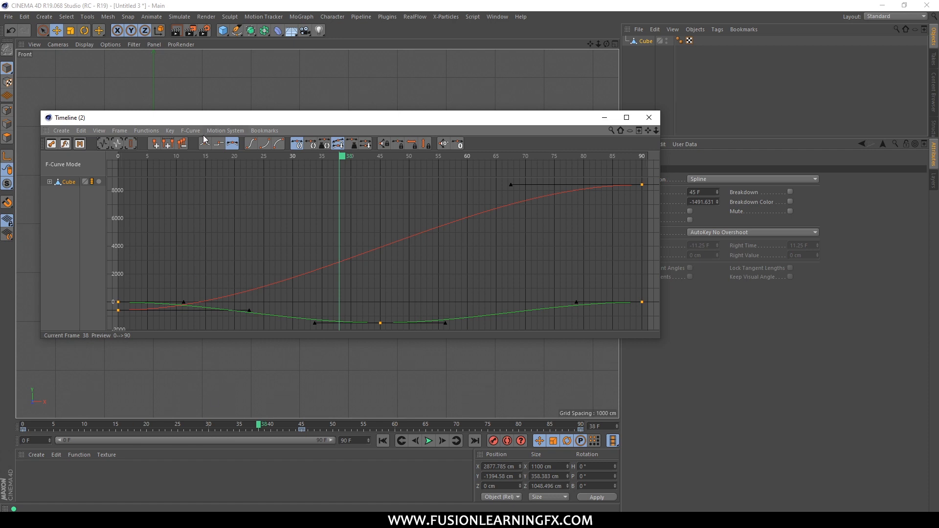
left_click_drag(198, 122, 192, 192)
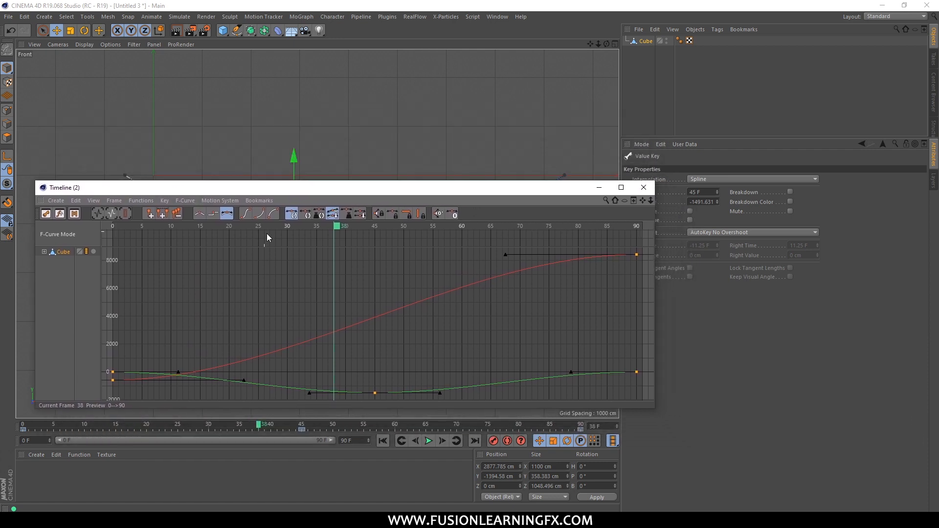
left_click_drag(335, 187, 558, 168)
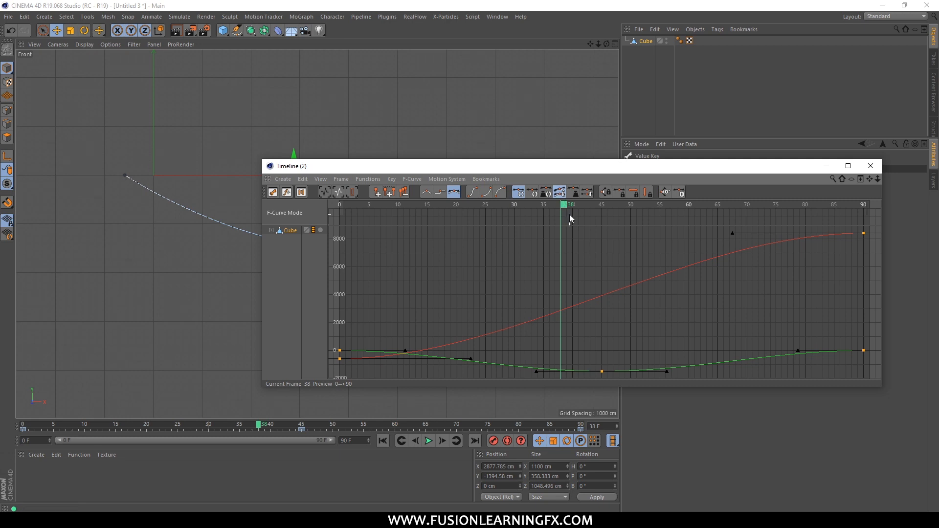
left_click_drag(566, 208, 505, 213)
left_click_drag(464, 165, 399, 132)
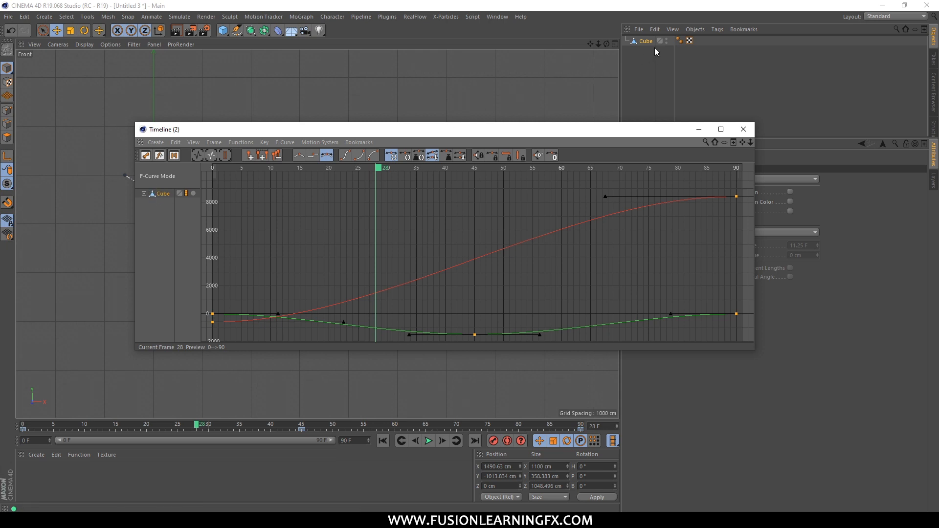
Expand the Cube's entry in the F-Curve timeline to list its Position X and Position Y tracks, and reposition the window.
left_click(144, 193)
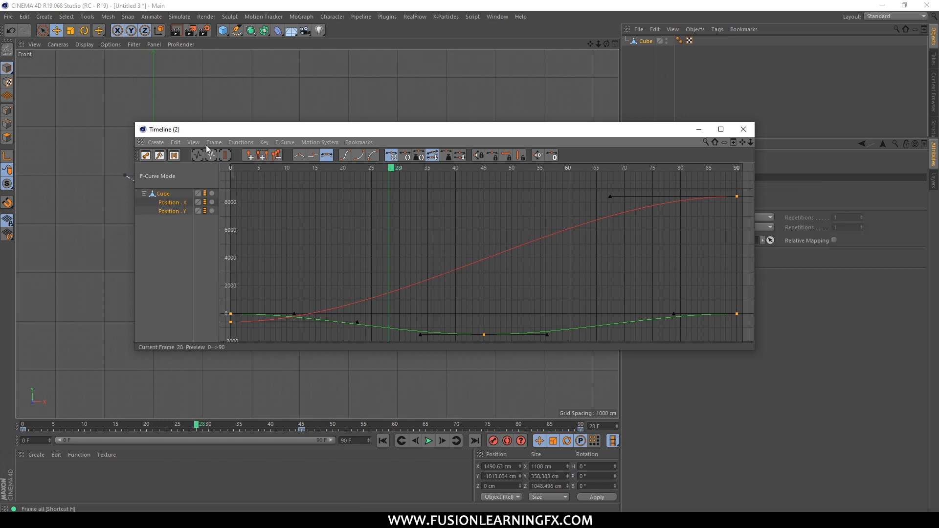
left_click_drag(208, 133, 289, 193)
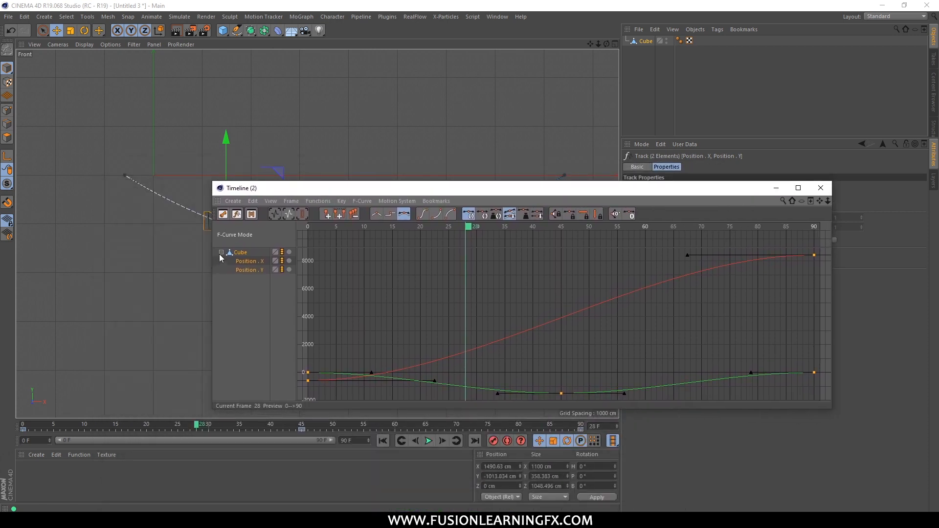
left_click(221, 252)
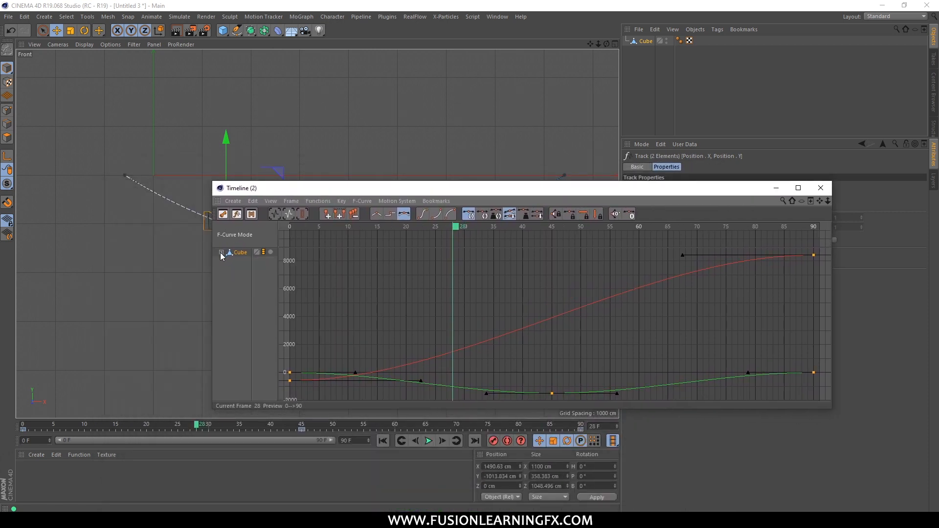
left_click(221, 252)
left_click_drag(265, 188, 175, 166)
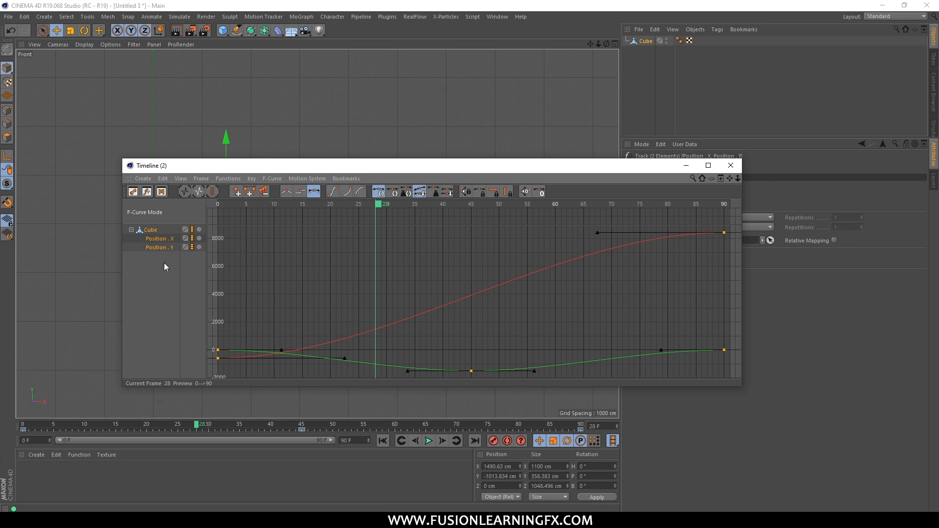
left_click_drag(355, 172, 246, 175)
left_click_drag(140, 169, 345, 172)
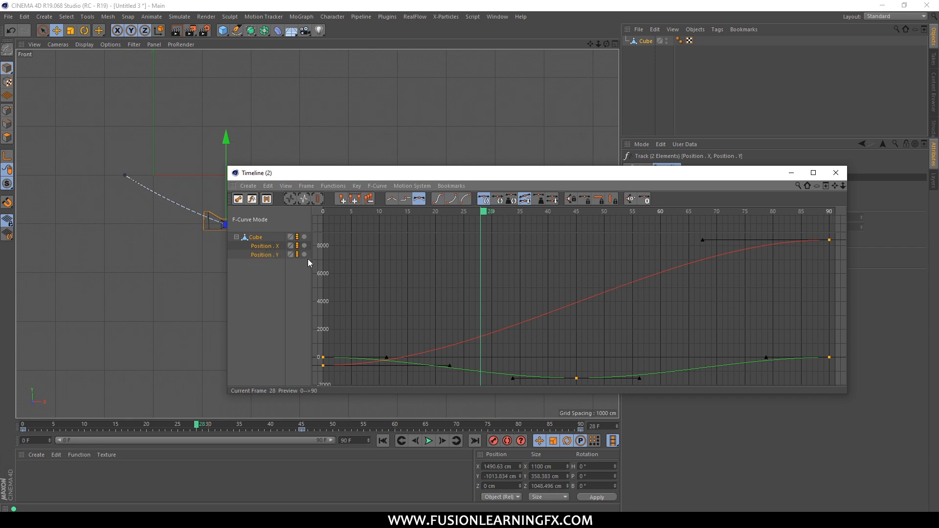
left_click_drag(319, 173, 261, 238)
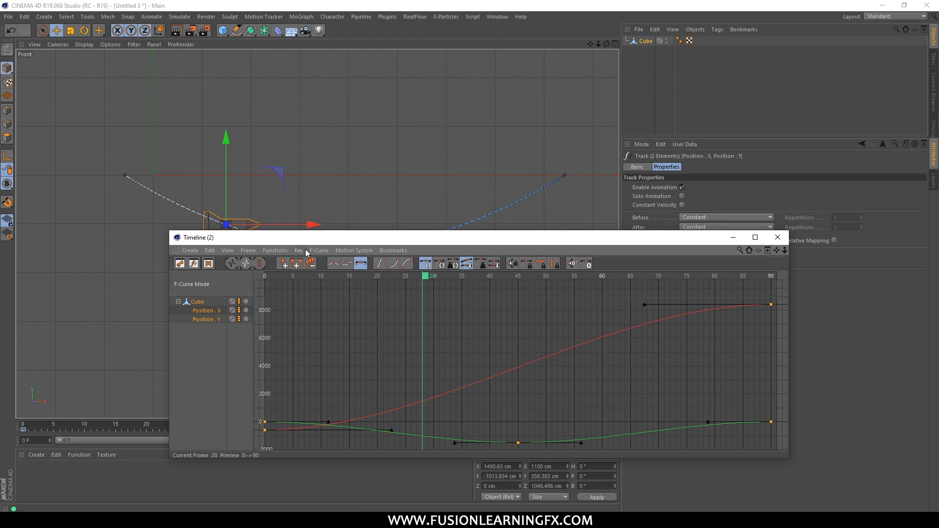
left_click_drag(316, 239, 511, 133)
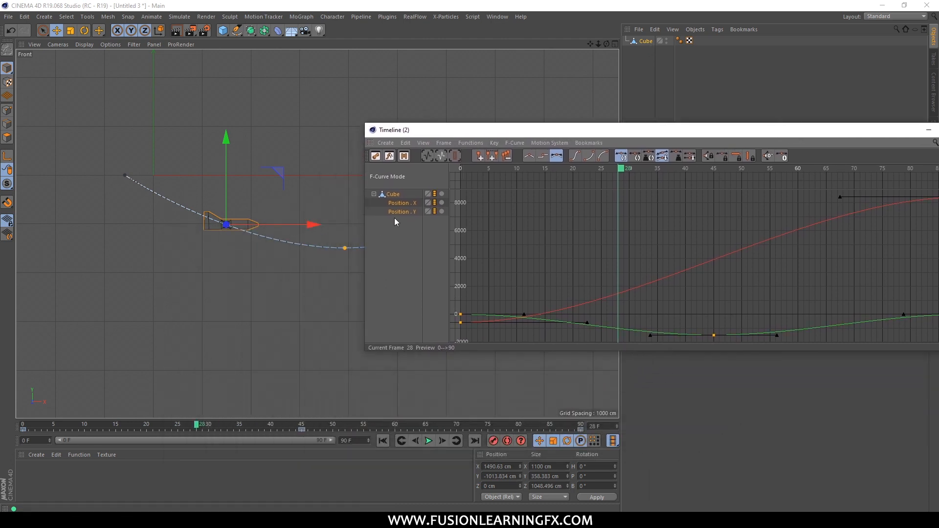
left_click_drag(423, 137, 341, 142)
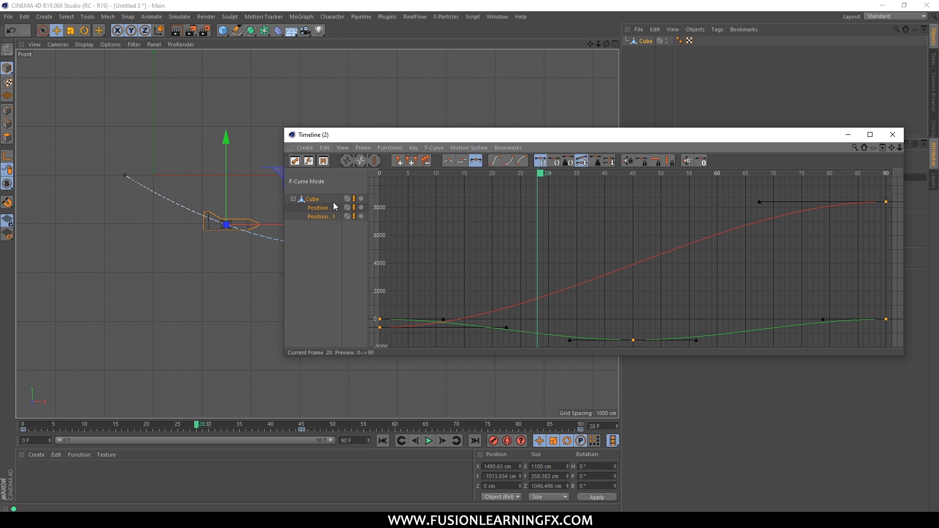
Compare the shapes of the Position X and Position Y curves by showing each track alone in turn.
left_click(323, 208)
left_click(325, 216)
left_click(325, 209)
left_click(325, 217)
left_click(324, 209)
left_click(322, 217)
left_click(324, 210)
left_click(323, 216)
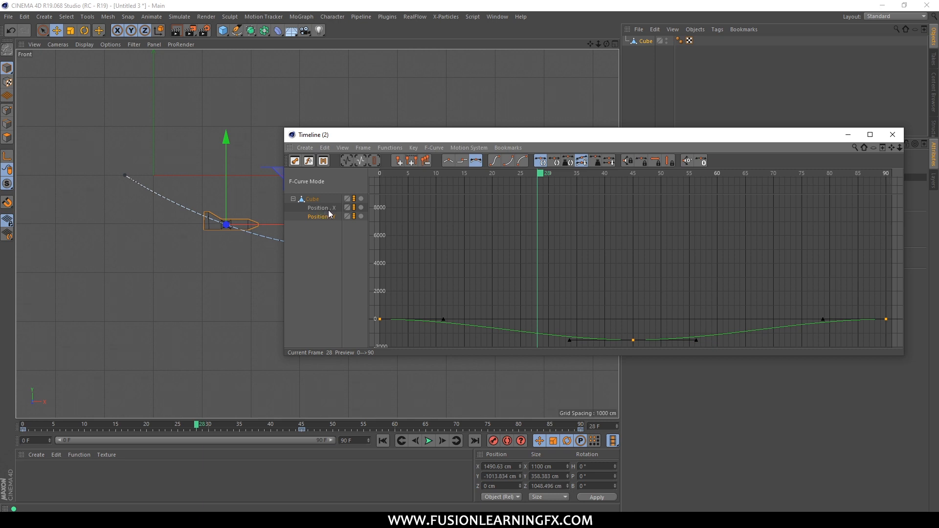
left_click_drag(347, 139, 292, 148)
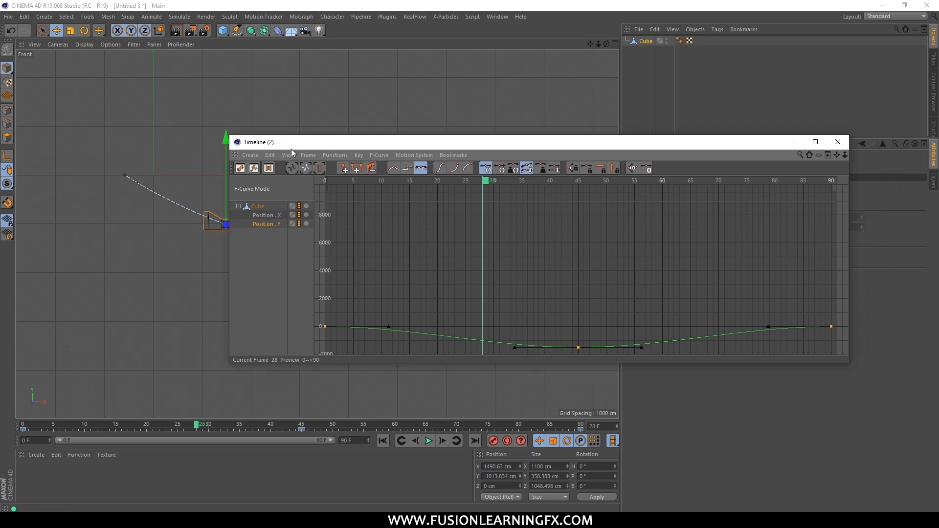
left_click(269, 218)
left_click(269, 224)
left_click(268, 247)
left_click(269, 216)
left_click(271, 224)
left_click(270, 217)
left_click(272, 226)
left_click(270, 217)
left_click(272, 224)
left_click(270, 216)
left_click_drag(365, 145, 285, 164)
left_click(171, 242)
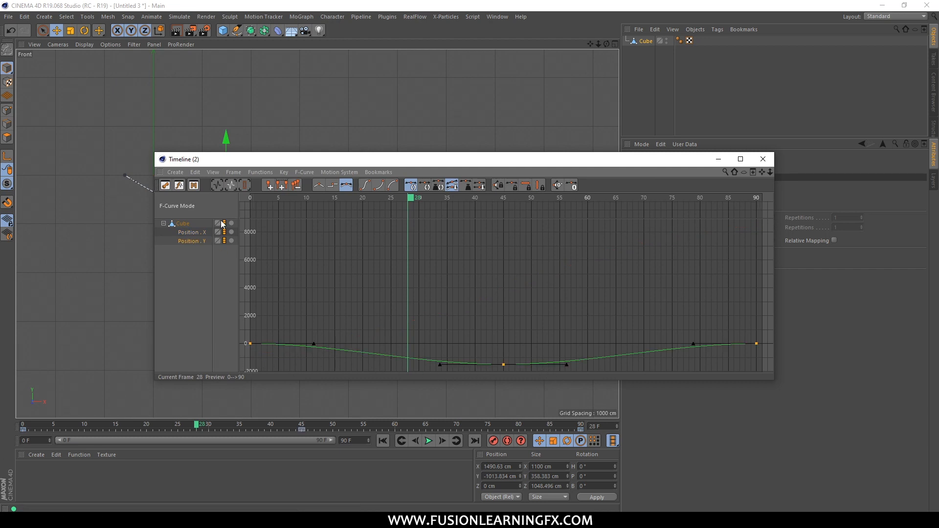
left_click(191, 233)
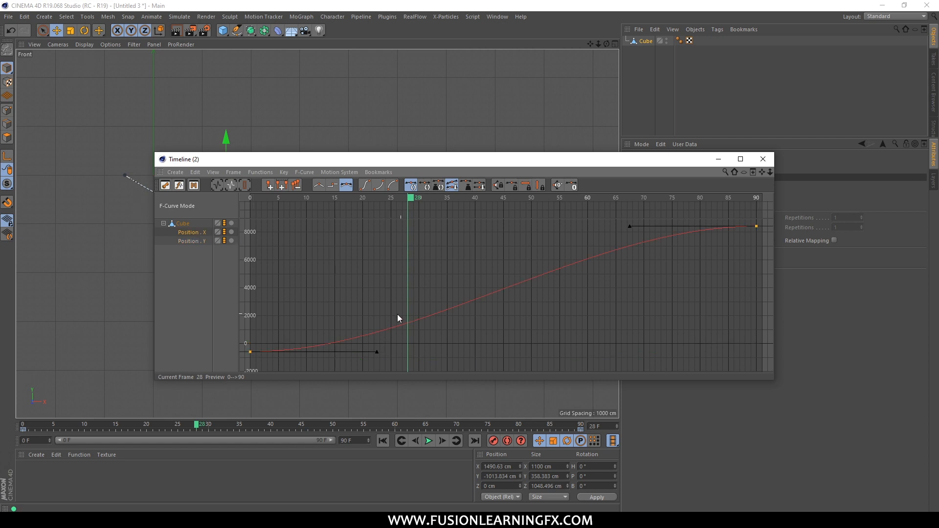
left_click_drag(283, 163, 399, 230)
left_click(306, 303)
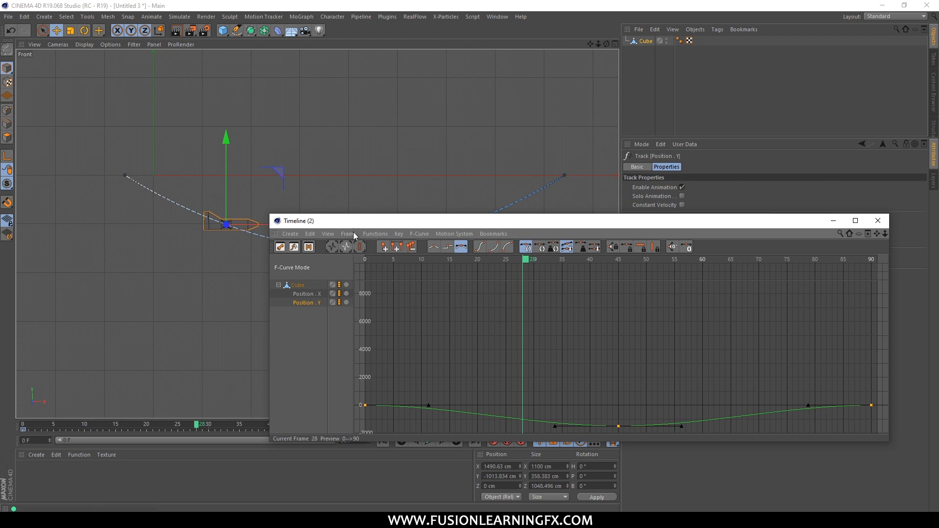
left_click_drag(360, 219, 323, 89)
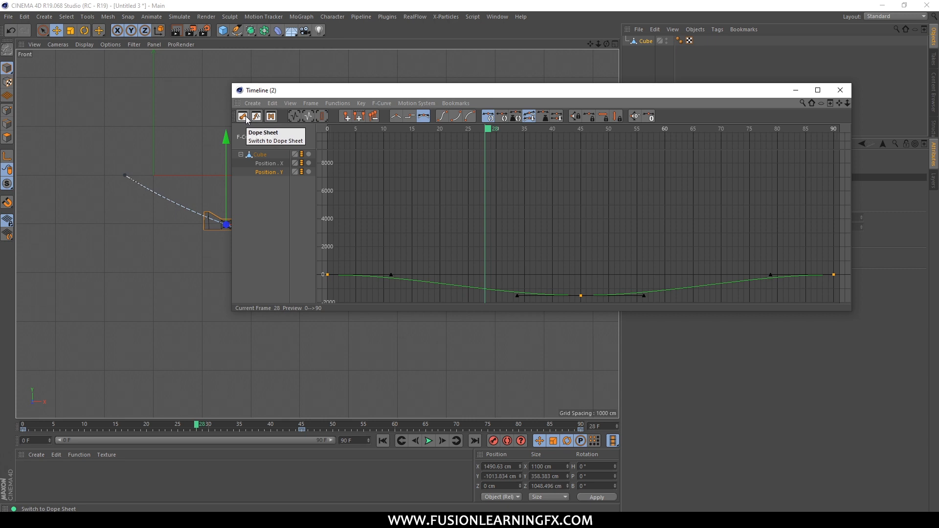
Switch the timeline to Dope Sheet mode and deselect all of its keys.
left_click(242, 116)
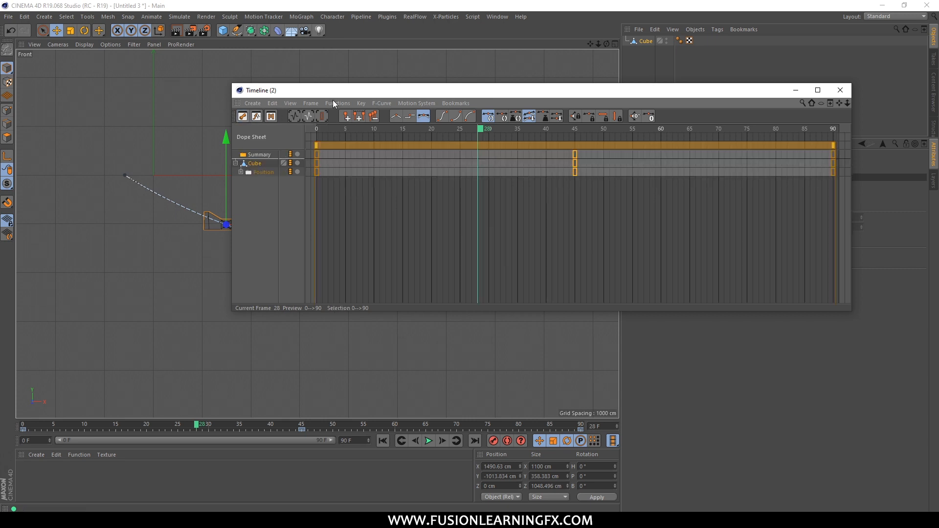
left_click_drag(333, 95, 275, 236)
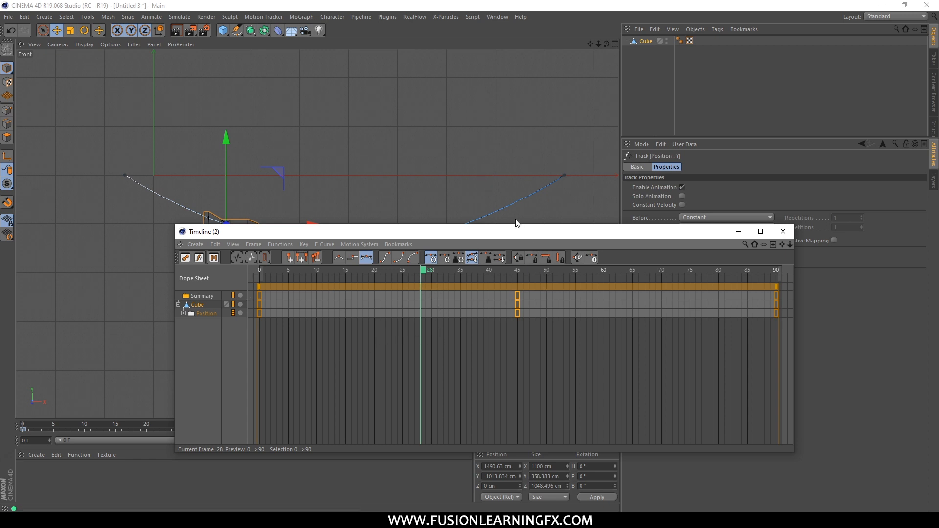
left_click(234, 362)
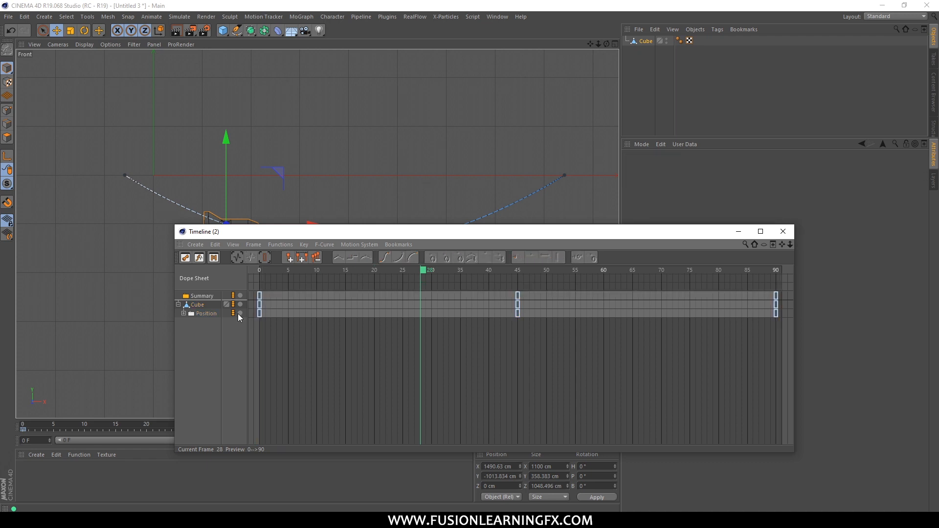
Box-select the Cube's keyframes at frames 45, 0 and 90 in turn in the Dope Sheet, clearing the selection between groups.
left_click_drag(531, 334, 507, 293)
left_click(489, 347)
left_click_drag(295, 332, 252, 293)
left_click(420, 353)
left_click_drag(540, 330, 500, 288)
left_click_drag(759, 365, 792, 270)
left_click(409, 353)
left_click_drag(277, 339, 251, 276)
left_click(265, 326)
Expand the Position entry into its X and Y tracks, select the Position Y key at frame 0 and enlarge the timeline window.
left_click_drag(276, 231, 236, 239)
left_click(130, 325)
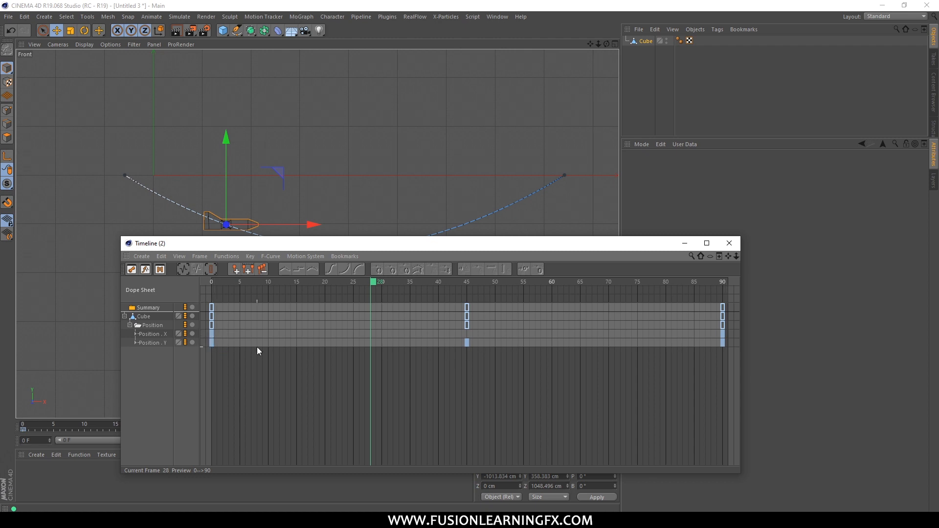
left_click_drag(486, 243, 415, 125)
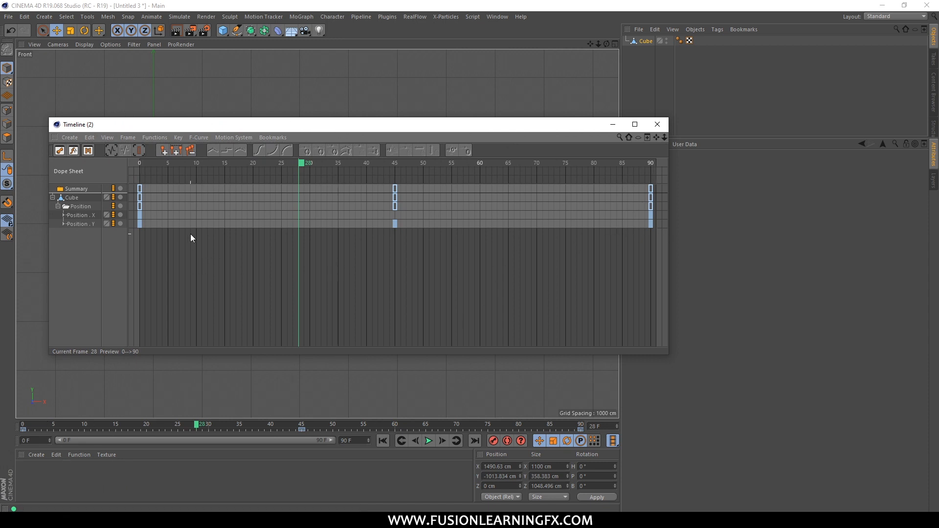
left_click_drag(140, 224, 169, 230)
left_click_drag(264, 125, 314, 164)
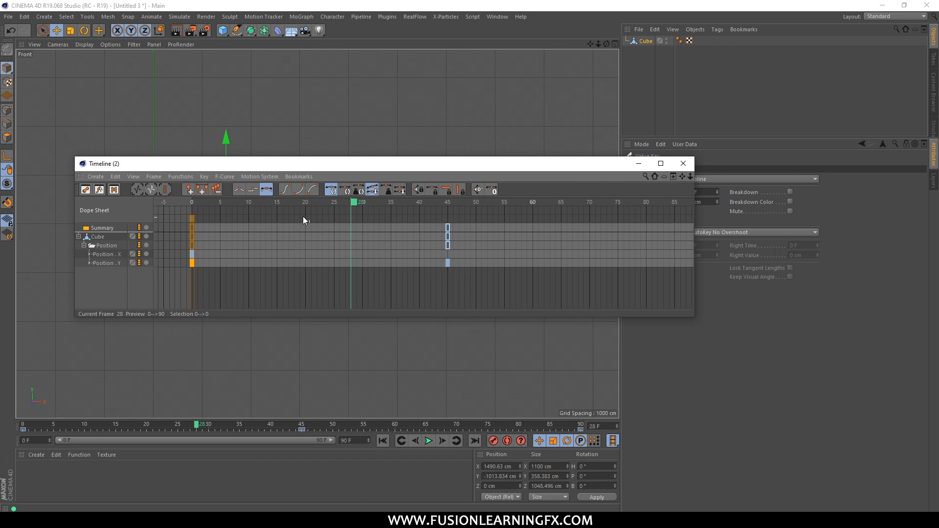
left_click_drag(266, 318, 266, 431)
left_click_drag(313, 166, 395, 195)
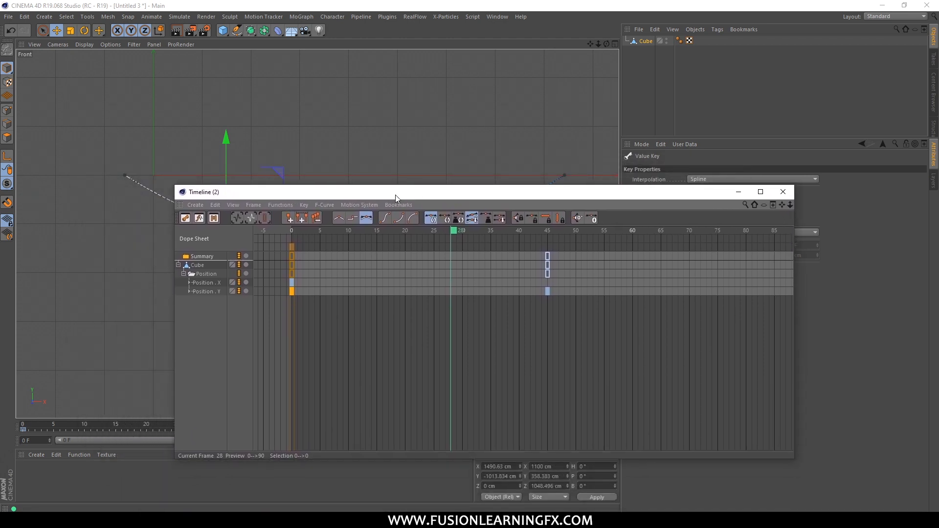
Switch the timeline to F-Curve mode and frame the whole Position Y curve from frame 0 to 90.
left_click(200, 218)
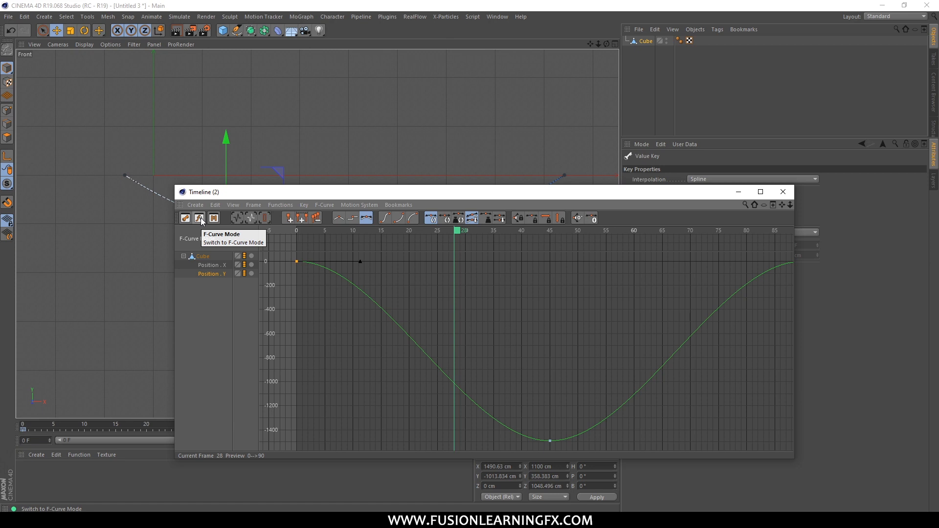
left_click_drag(266, 197, 190, 95)
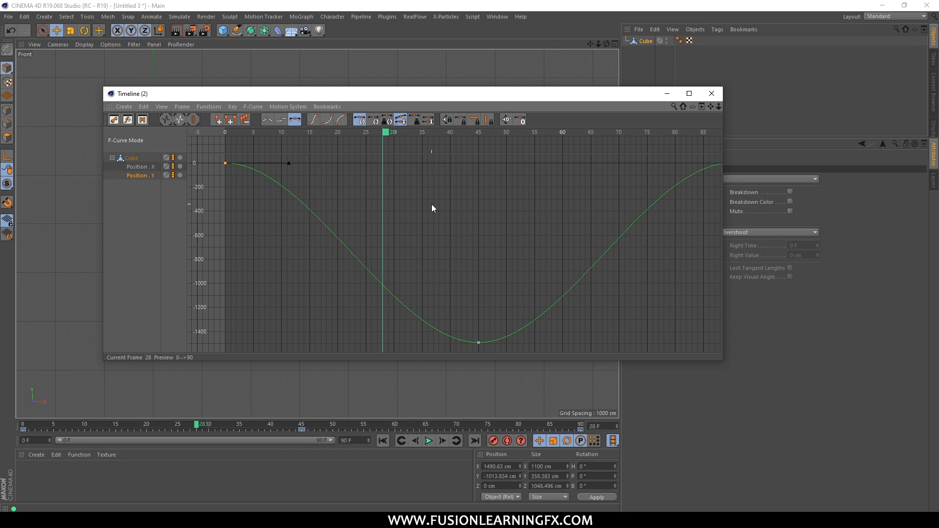
left_click_drag(383, 95, 379, 160)
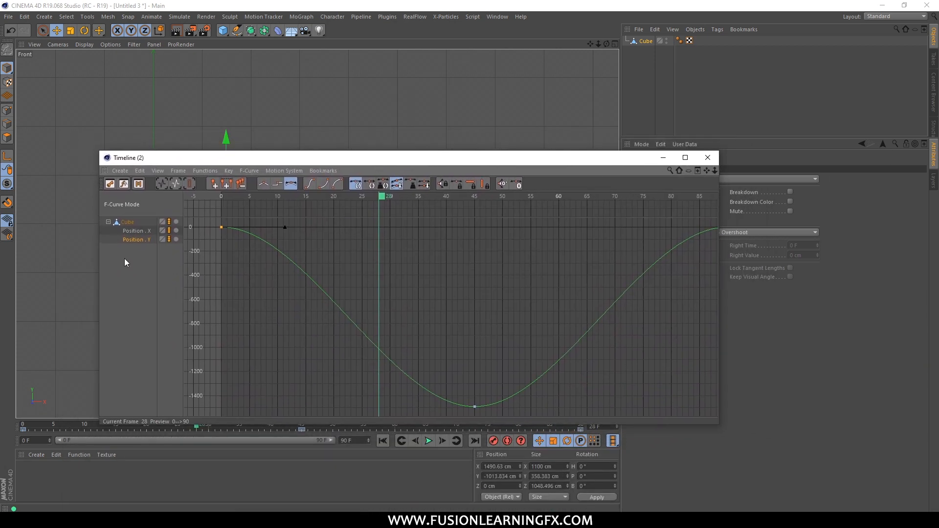
left_click_drag(305, 162, 441, 52)
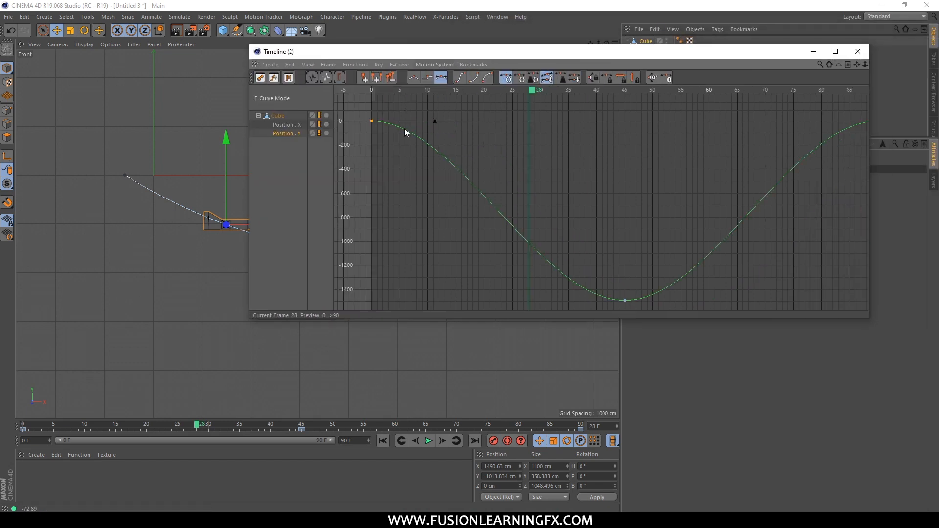
left_click_drag(640, 46, 767, 25)
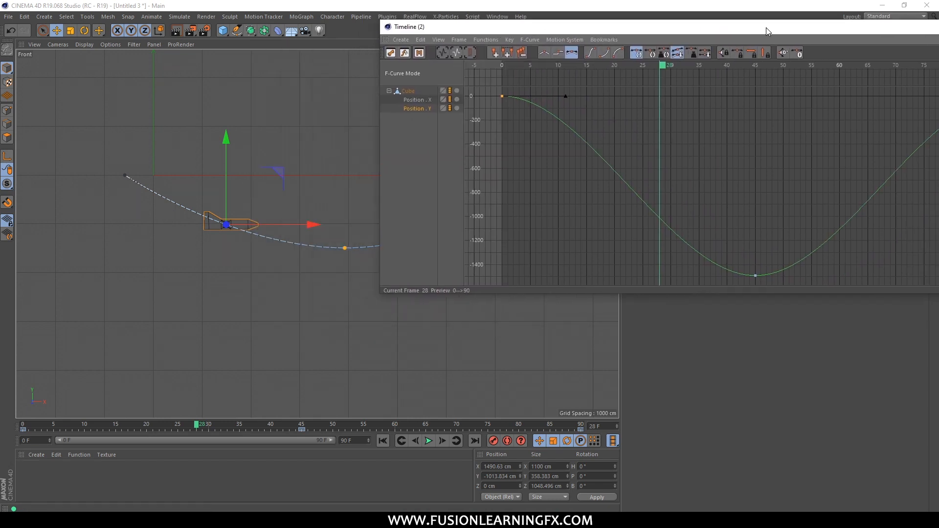
left_click_drag(526, 28, 556, 307)
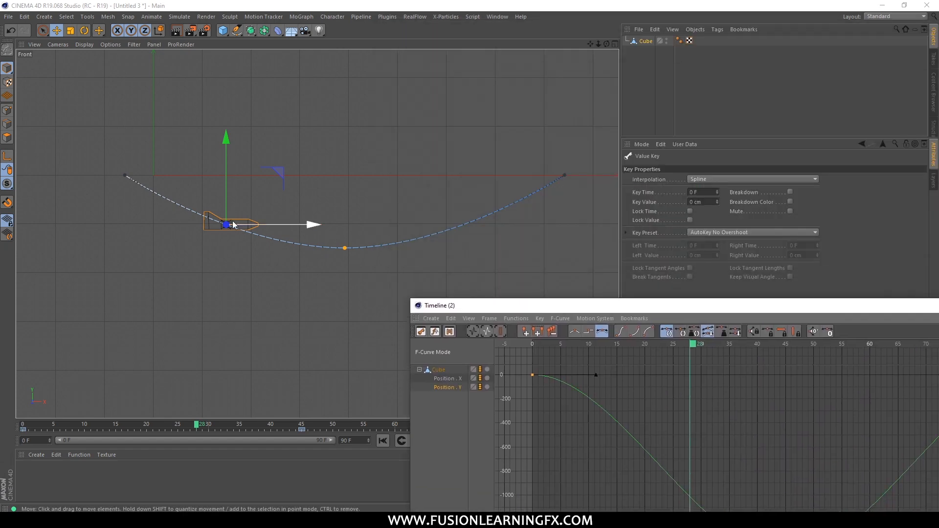
left_click_drag(491, 306, 190, 92)
scroll(424, 236, "down", 4)
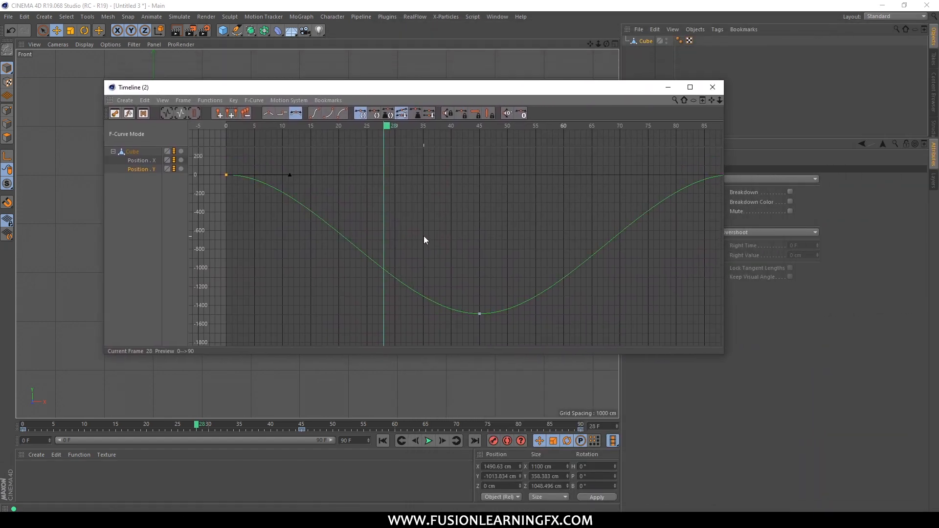
left_click(166, 113)
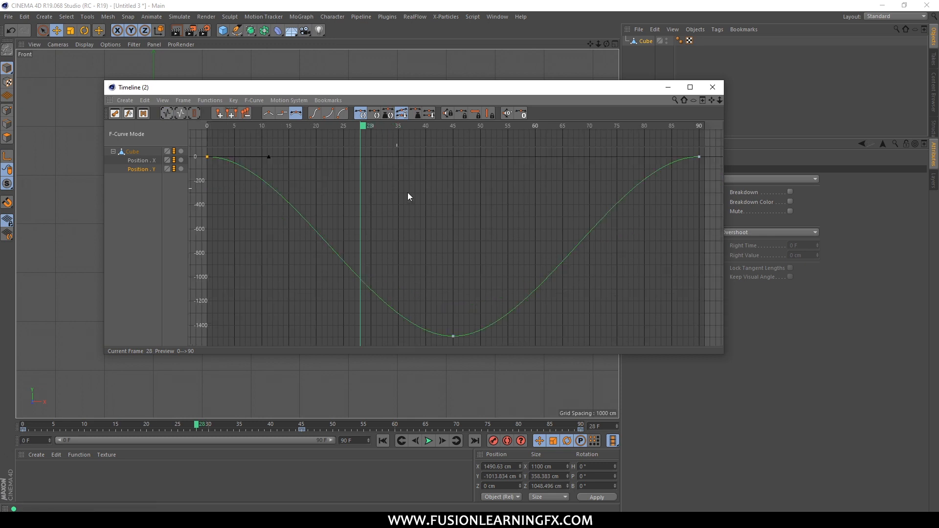
Scrub between frames 0 and 46, comparing the Position Y curve with the plane's motion, and end at frame 6.
left_click_drag(363, 127, 207, 128)
left_click_drag(277, 87, 582, 99)
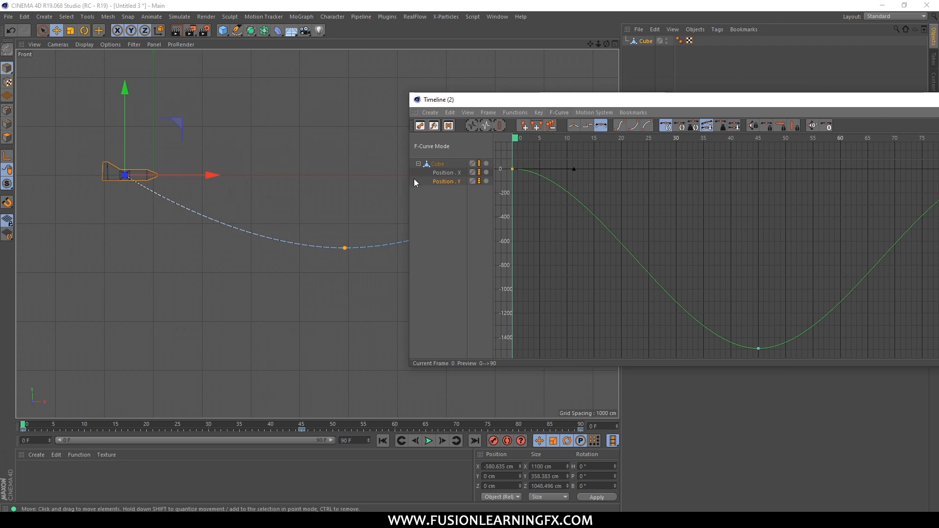
left_click_drag(517, 145, 766, 198)
left_click_drag(548, 100, 125, 176)
left_click_drag(345, 216, 309, 225)
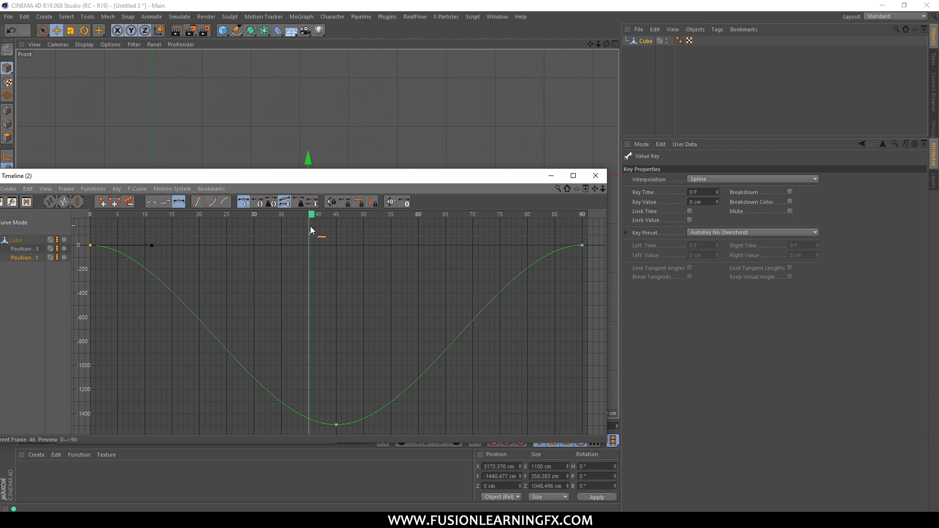
left_click_drag(340, 183, 744, 40)
left_click_drag(723, 75, 461, 87)
left_click_drag(460, 37, 402, 55)
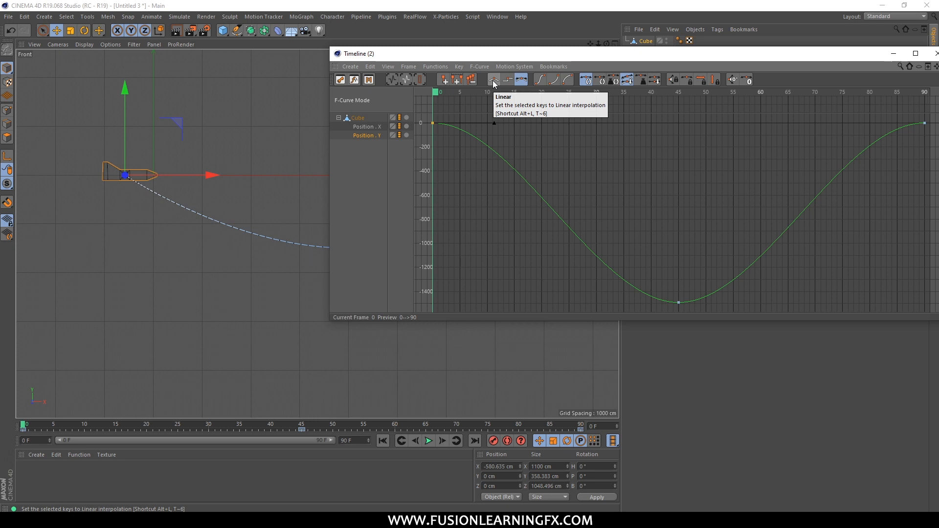
left_click_drag(413, 55, 299, 221)
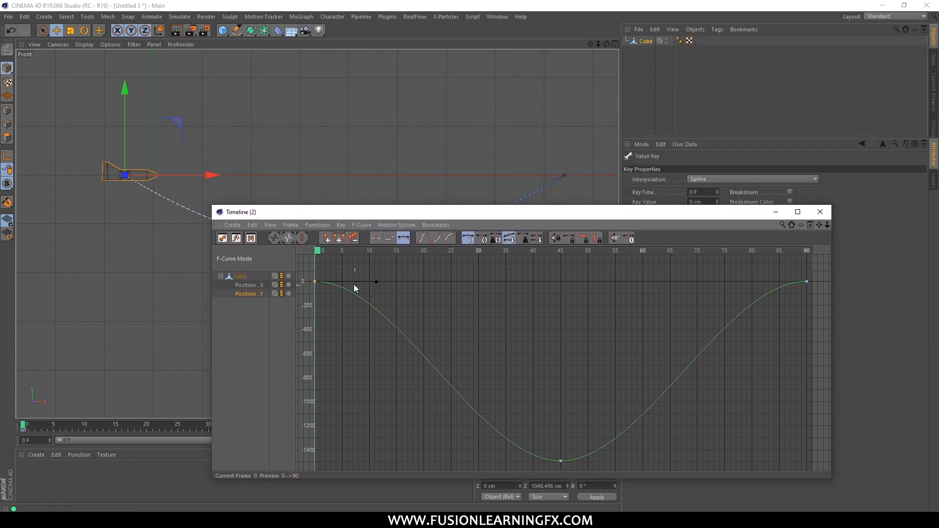
left_click_drag(325, 250, 345, 255)
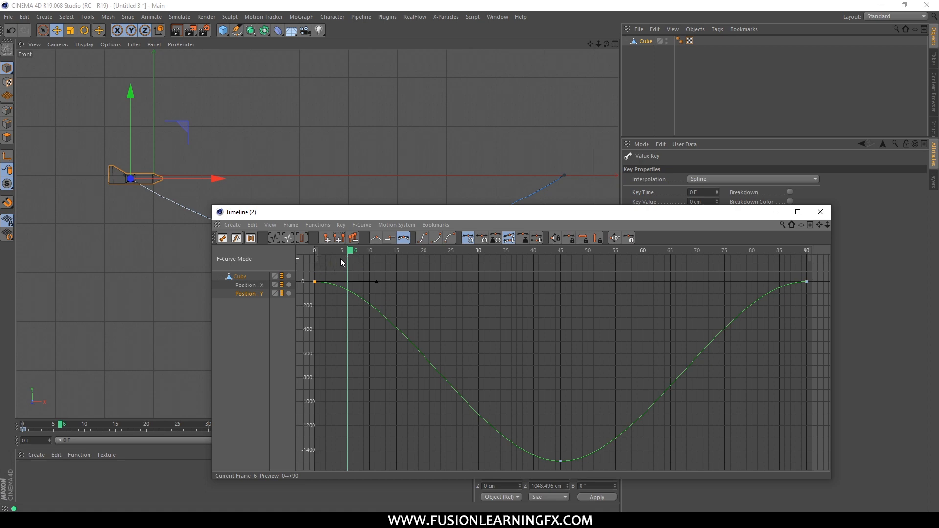
left_click_drag(408, 212, 254, 153)
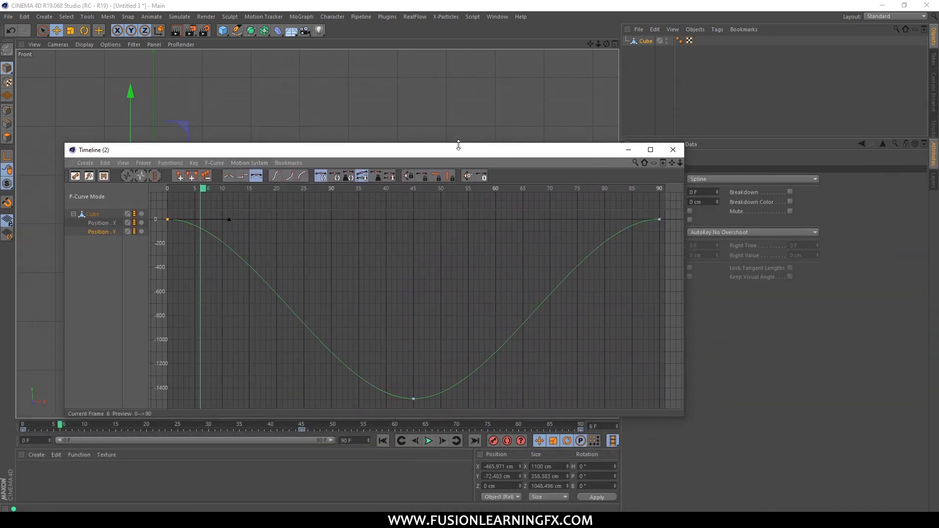
Minimize the timeline window, play the flight from the start, and stop at frame 45.
left_click(621, 151)
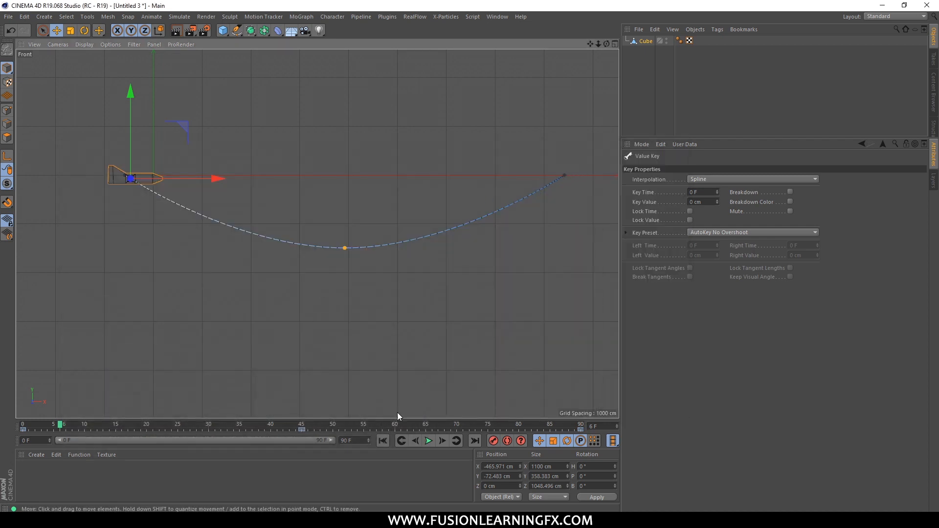
left_click(382, 440)
left_click(428, 441)
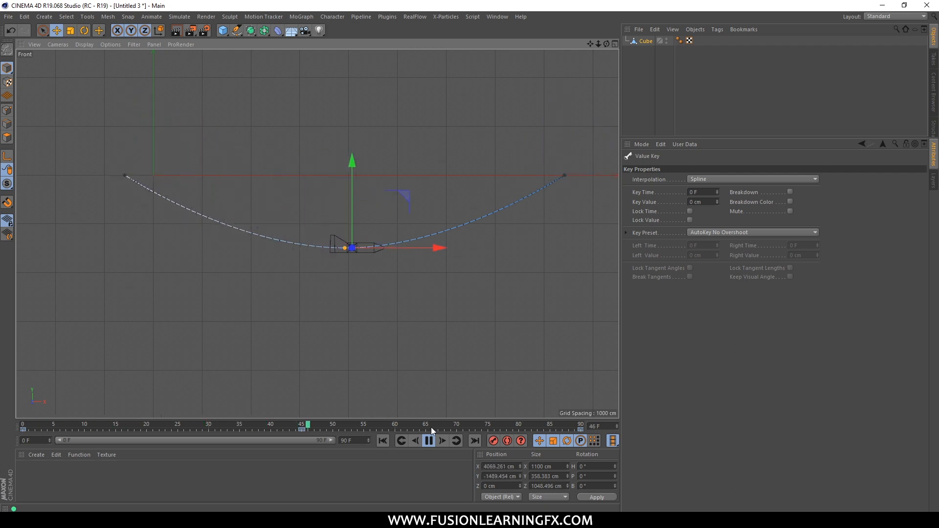
left_click_drag(207, 425, 240, 424)
left_click_drag(299, 427, 371, 424)
left_click_drag(480, 421, 307, 416)
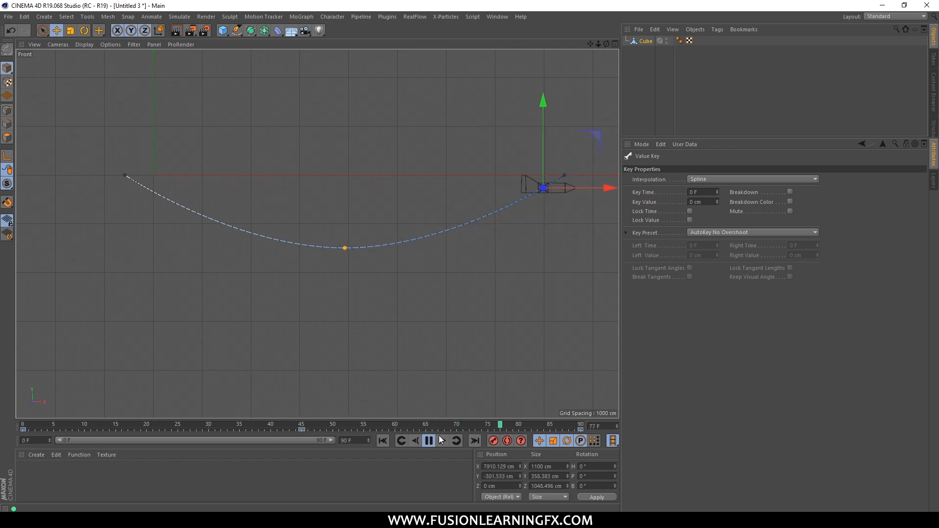
left_click(295, 424)
Reopen the timeline, select all Position Y keys and set them to Linear interpolation.
key("shift+F3")
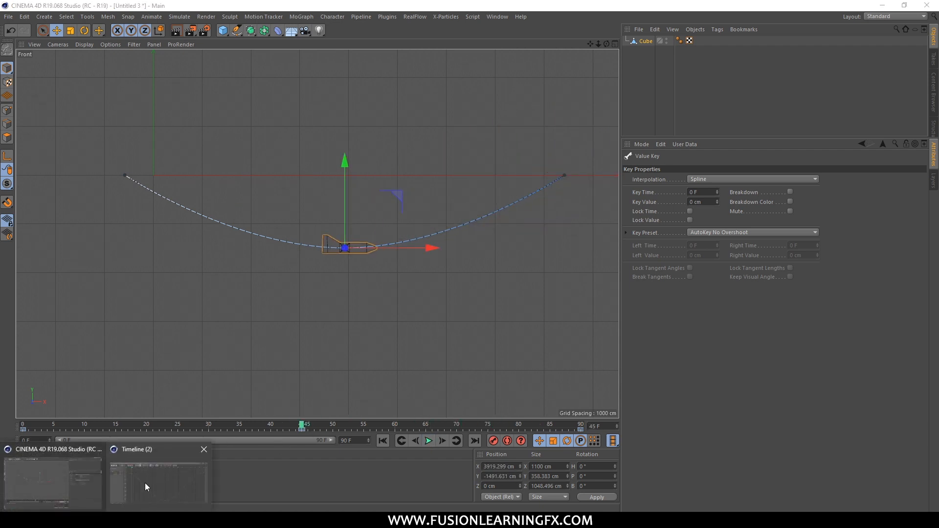
left_click_drag(311, 151, 349, 131)
left_click(382, 251)
key("ctrl+a")
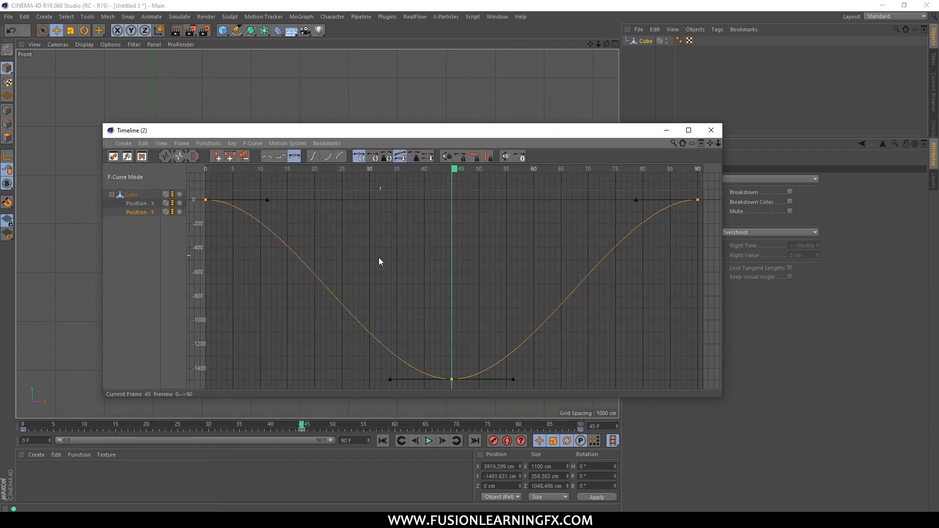
left_click(380, 266)
key("ctrl+a")
left_click_drag(433, 361, 504, 431)
key("ctrl+a")
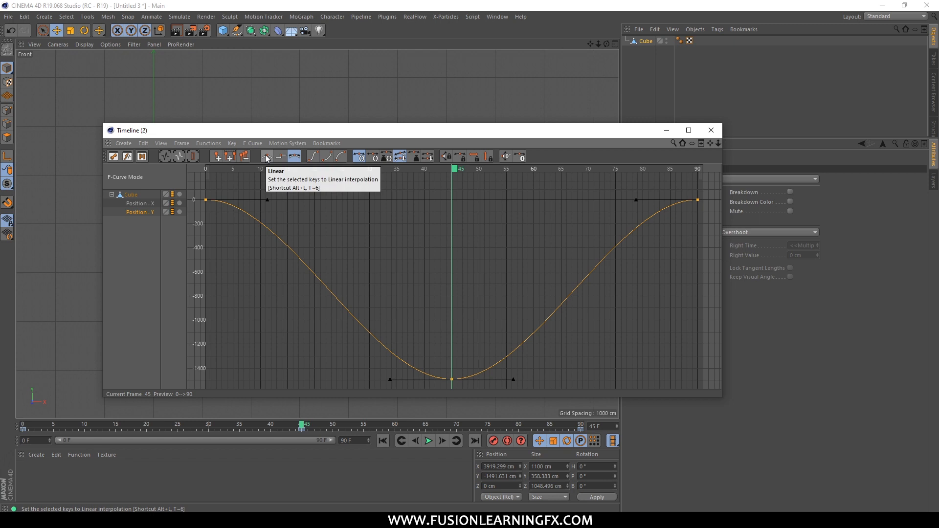
left_click_drag(278, 133, 374, 87)
left_click(537, 148)
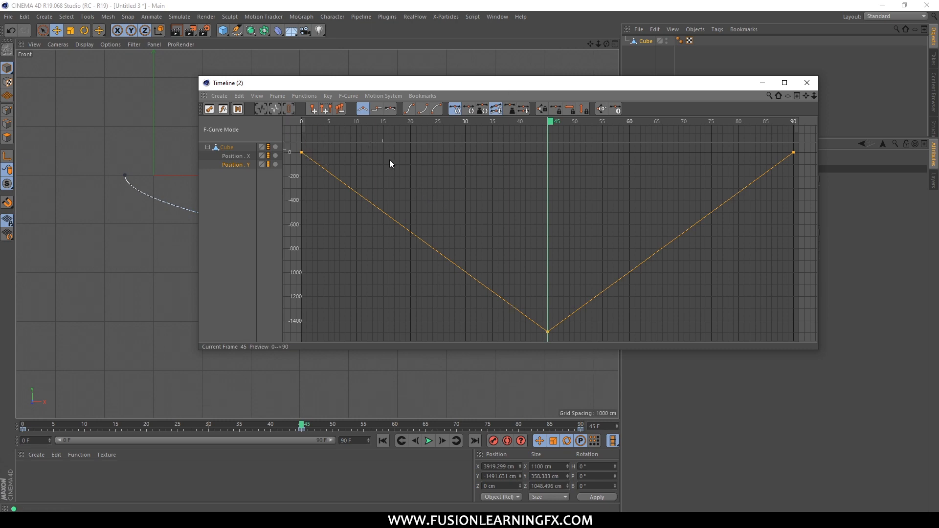
Inspect the linear flight path in the Front view and play the animation from the start.
left_click_drag(453, 88, 442, 353)
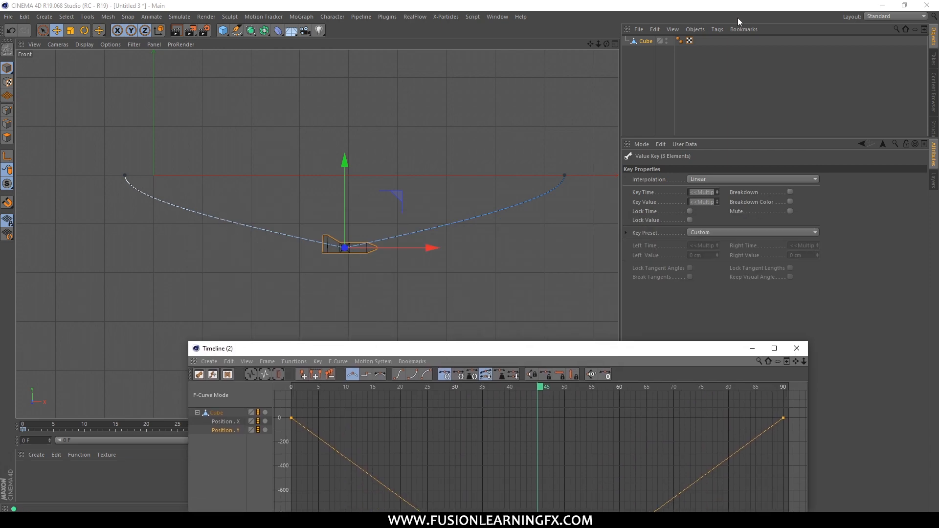
left_click_drag(347, 348, 250, 106)
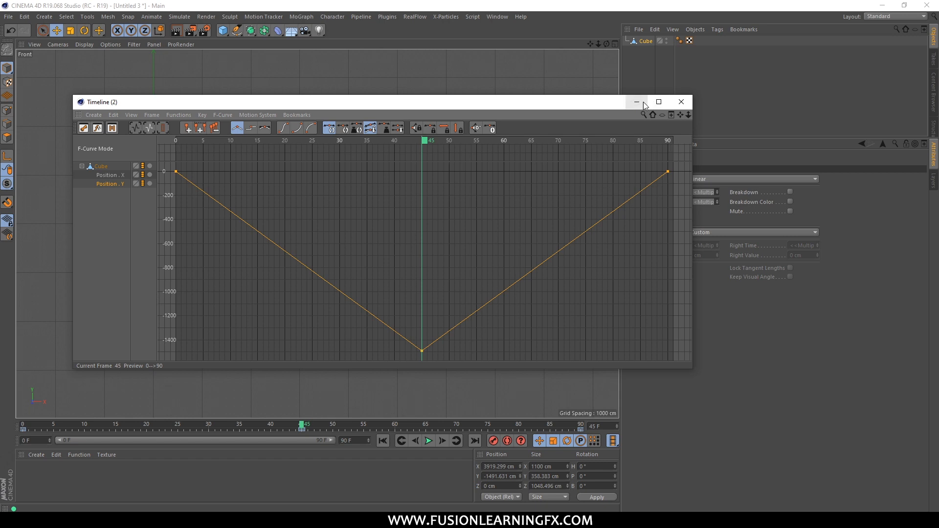
left_click(681, 102)
left_click(383, 441)
left_click(428, 442)
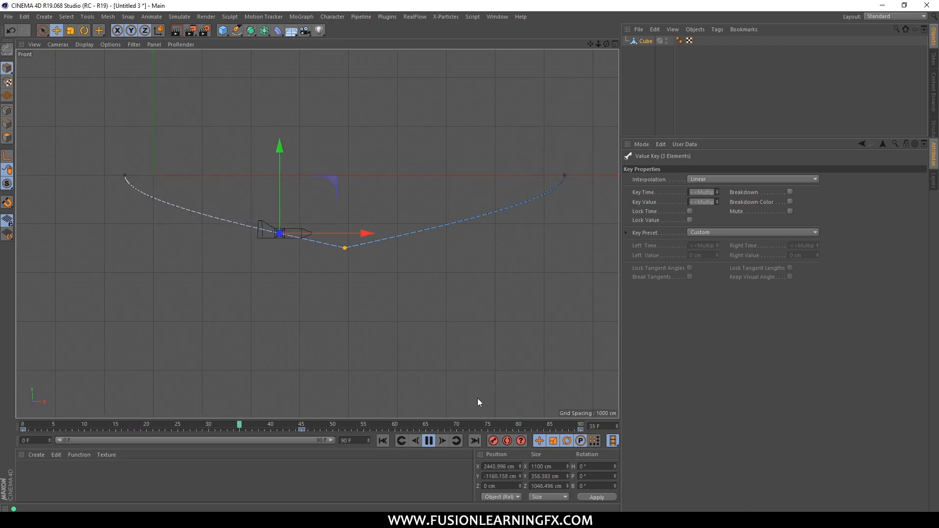
left_click(428, 441)
mouse_move(297, 430)
left_mouse_down()
mouse_move(175, 430)
mouse_move(380, 422)
mouse_move(247, 429)
mouse_move(282, 425)
left_mouse_up()
Restore the timeline window and set all Position Y keys back to Spline interpolation.
left_click(118, 519)
left_click(136, 479)
left_click_drag(428, 102, 681, 83)
left_click(684, 198)
key("ctrl+a")
left_click(518, 108)
Scrub from frame 37 to frame 77 to check the smooth flight against the Position Y curve.
left_click_drag(661, 122, 632, 147)
left_click_drag(567, 89, 276, 269)
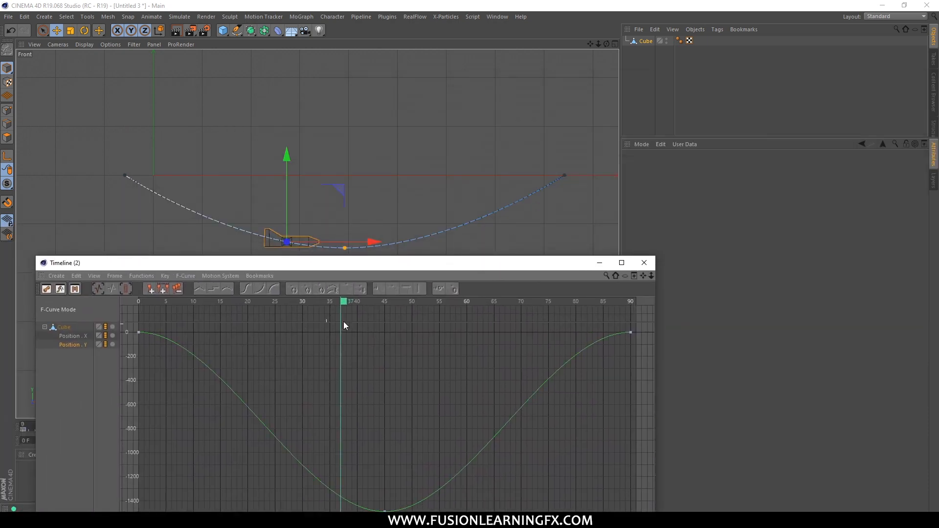
left_click_drag(347, 305, 508, 303)
left_click_drag(465, 268, 511, 282)
left_click_drag(526, 313, 572, 317)
left_click_drag(525, 285, 641, 136)
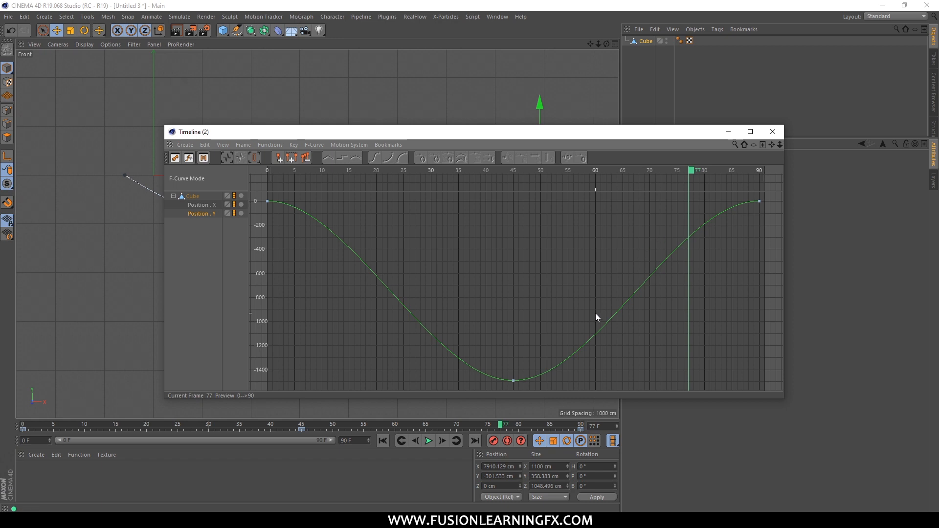
Select the Position Y key at frame 45, switch the selection to the whole curve, and scrub to frame 22.
left_click(514, 380)
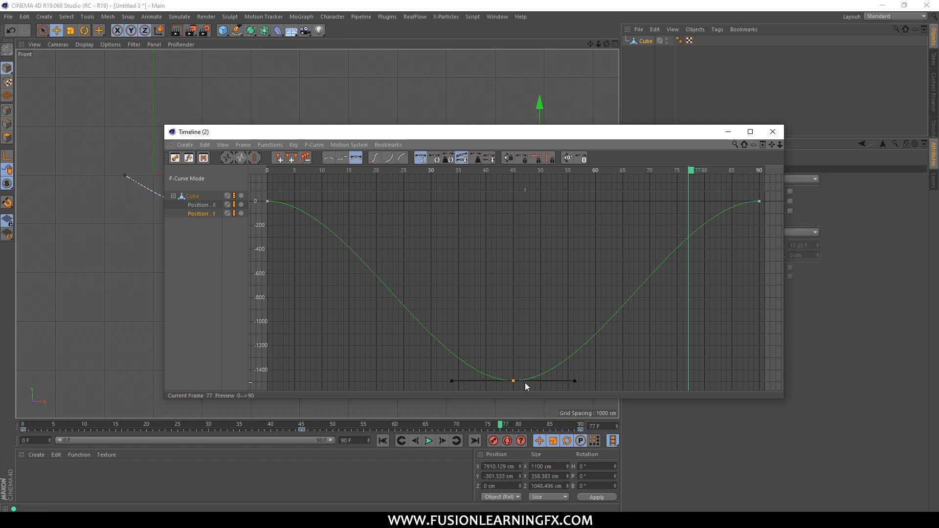
right_click(510, 382)
left_click(507, 374)
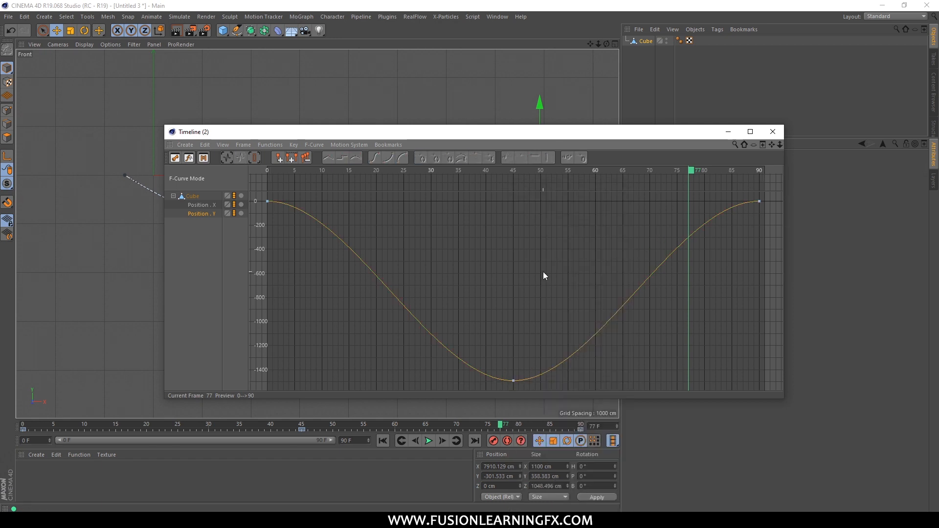
left_click_drag(687, 180, 386, 213)
left_click_drag(382, 131, 466, 92)
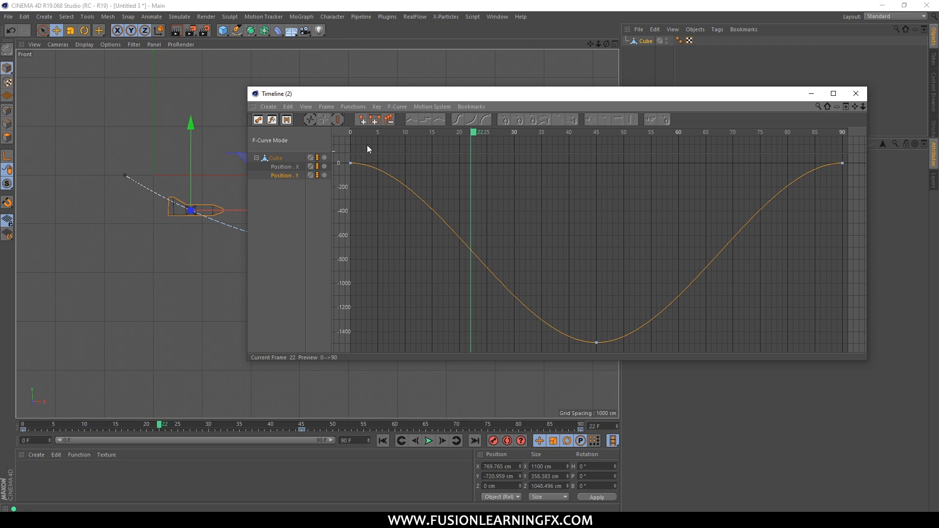
Show the Position X and Position Y curves together by selecting the whole Cube entry in the timeline.
left_click(326, 106)
left_click(327, 96)
left_click_drag(343, 95, 343, 133)
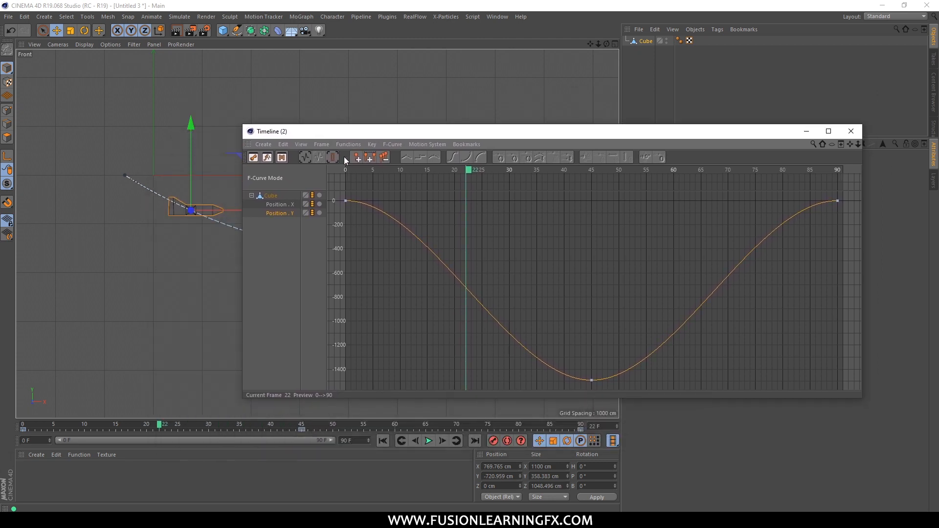
left_click(281, 204)
left_click(273, 196)
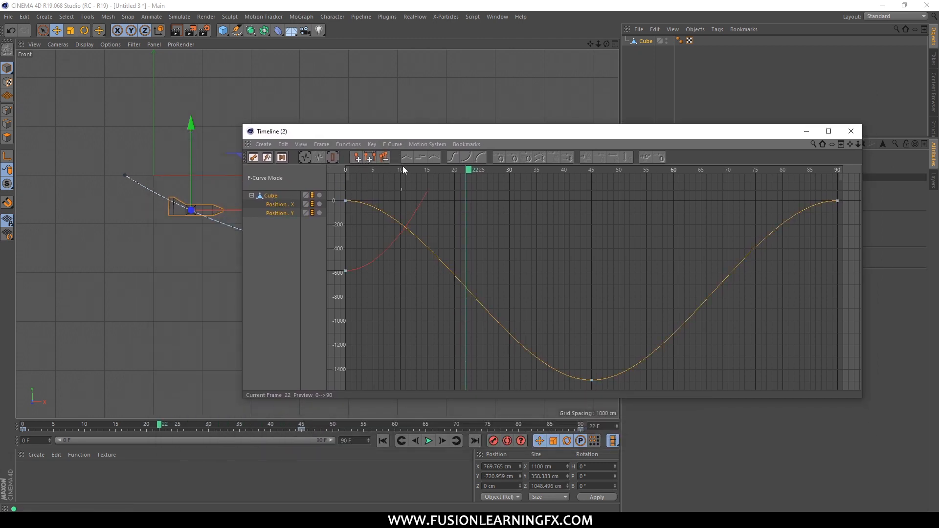
Add a timeline marker at frame 22 and move the timeline window clear of the flight path.
left_click(359, 158)
mouse_move(433, 135)
left_mouse_down()
mouse_move(259, 189)
mouse_move(278, 227)
mouse_move(425, 300)
left_mouse_up()
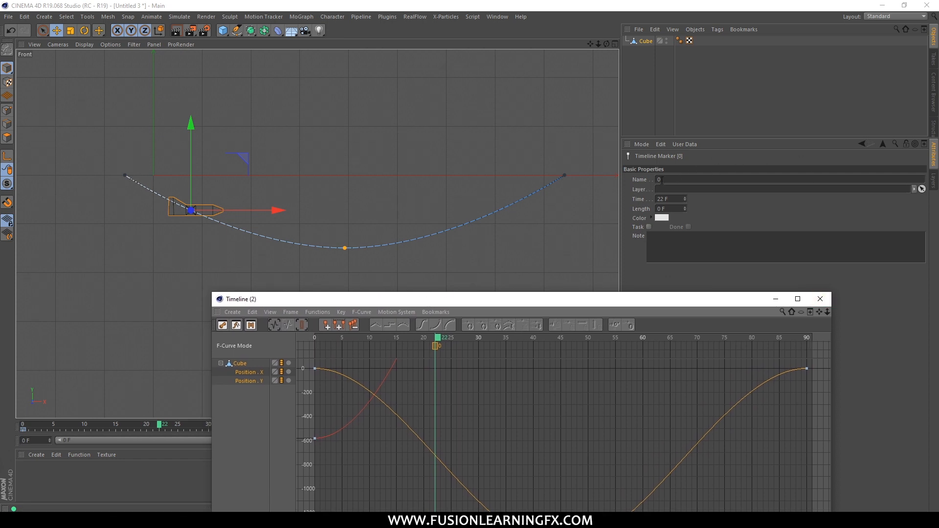
left_click_drag(599, 313, 634, 309)
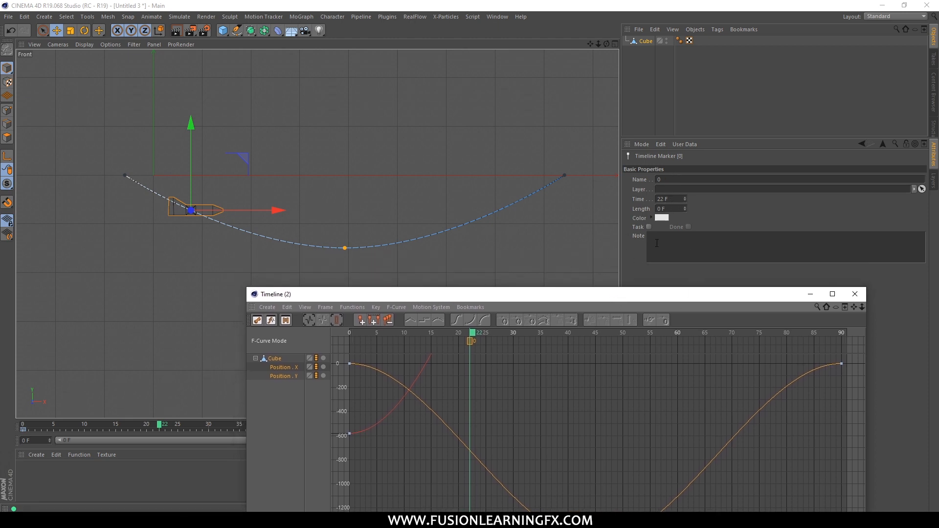
left_click_drag(596, 299, 577, 196)
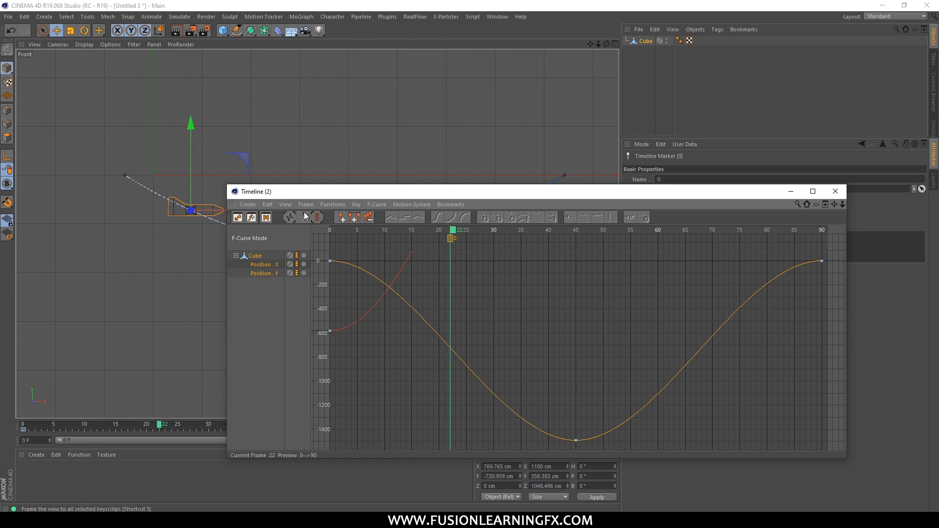
left_click_drag(301, 191, 379, 139)
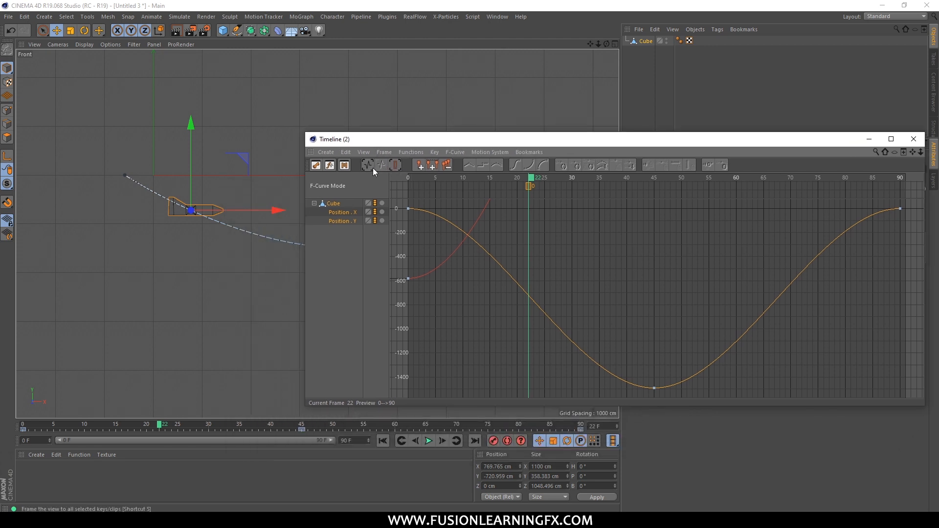
Frame the full Position X and Position Y curves for comparison, and close the timeline window.
left_click(371, 169)
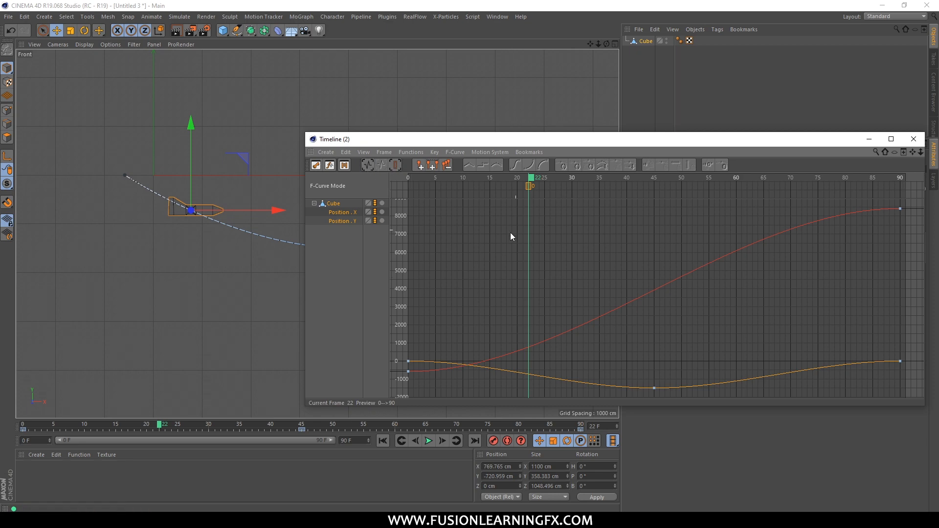
left_click_drag(528, 139, 343, 166)
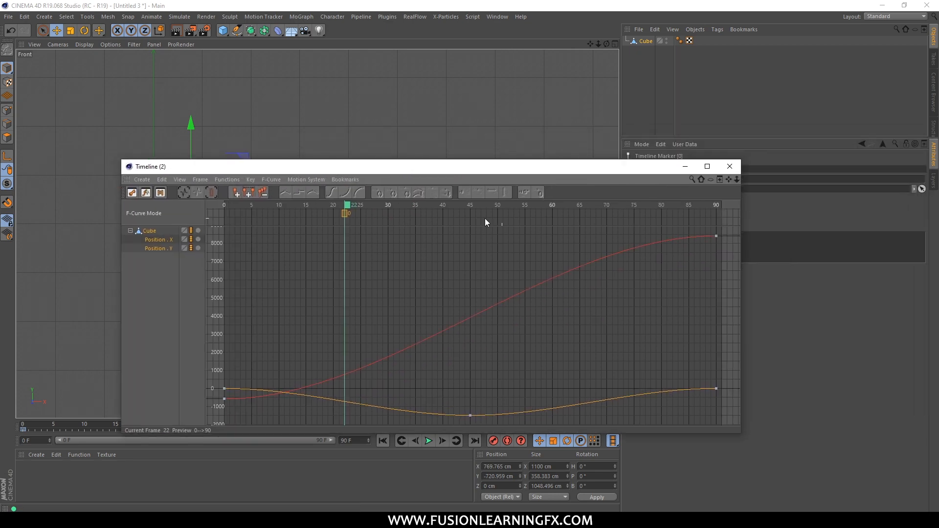
left_click(730, 167)
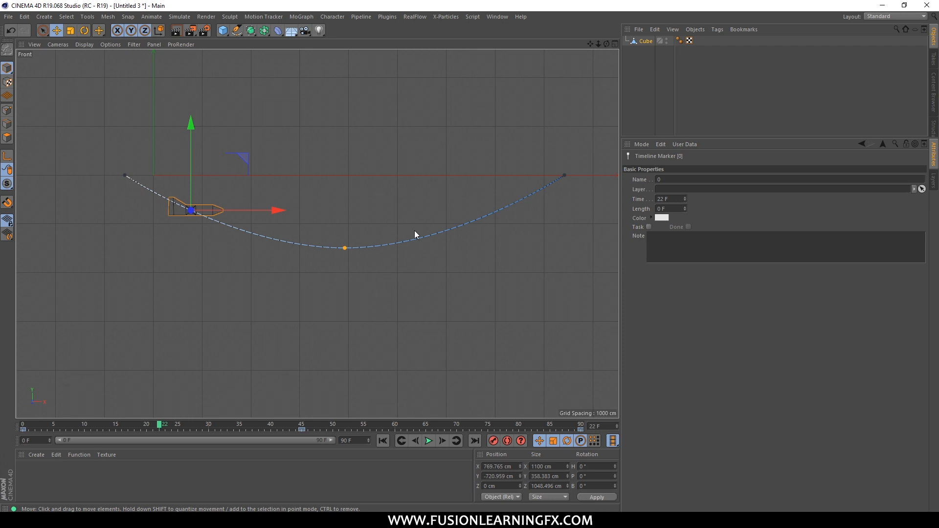
Return the animation to frame 0 and close all open projects.
left_click_drag(179, 421, 19, 415)
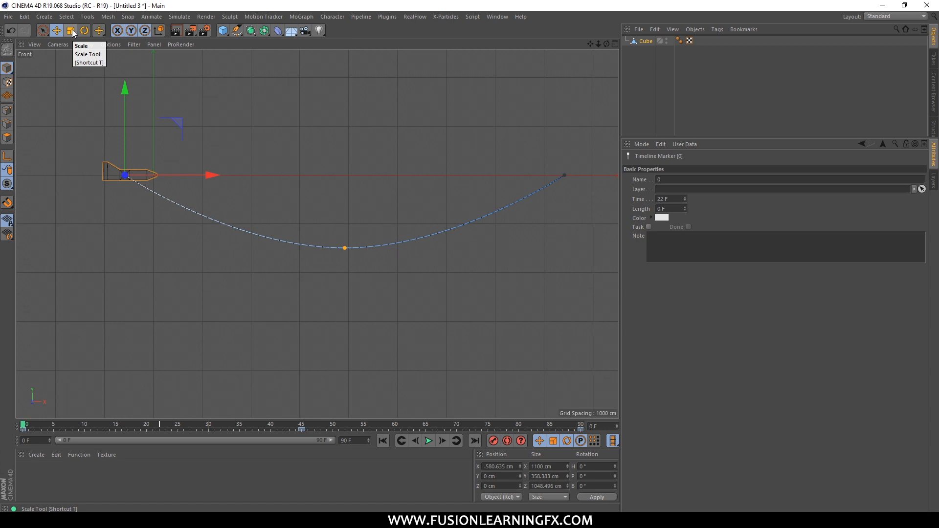
left_click(8, 16)
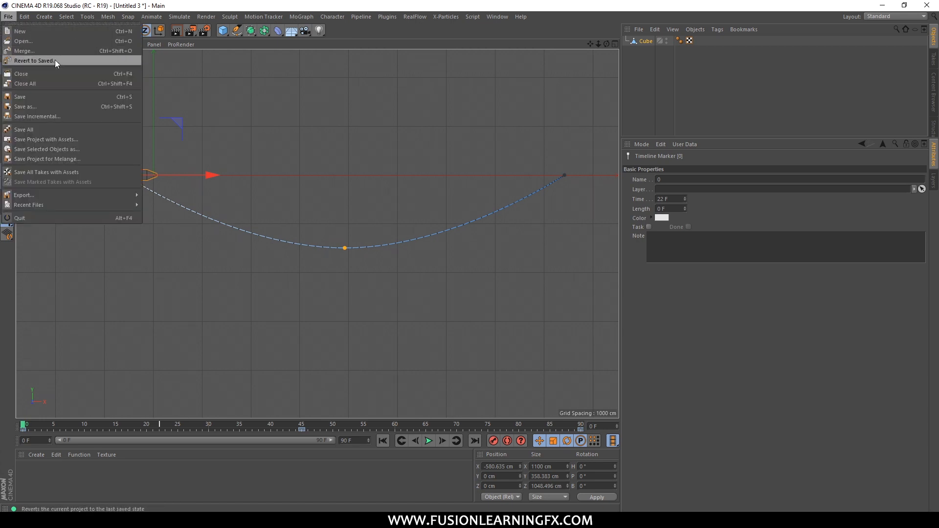
left_click(80, 82)
left_click(498, 297)
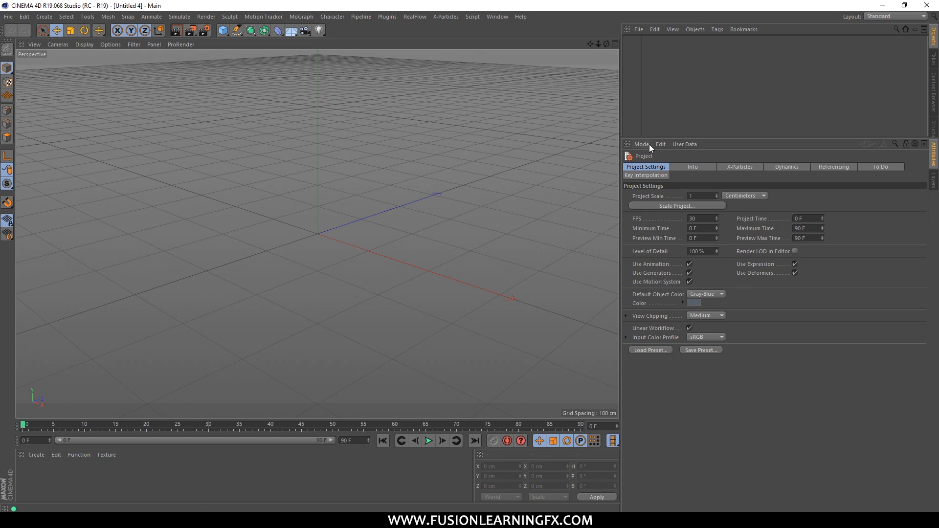
Set the new project's frame rate to 24 FPS in the project settings.
left_click_drag(653, 140, 660, 100)
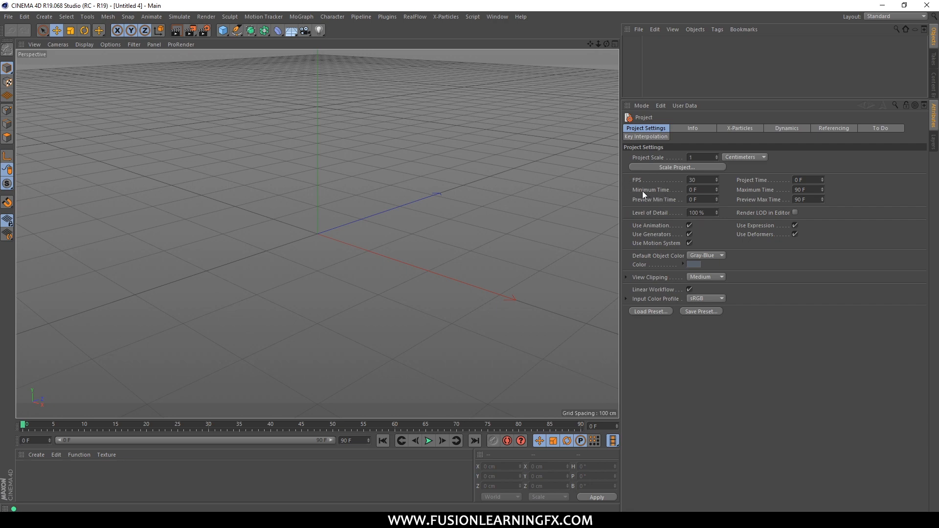
double_click(699, 180)
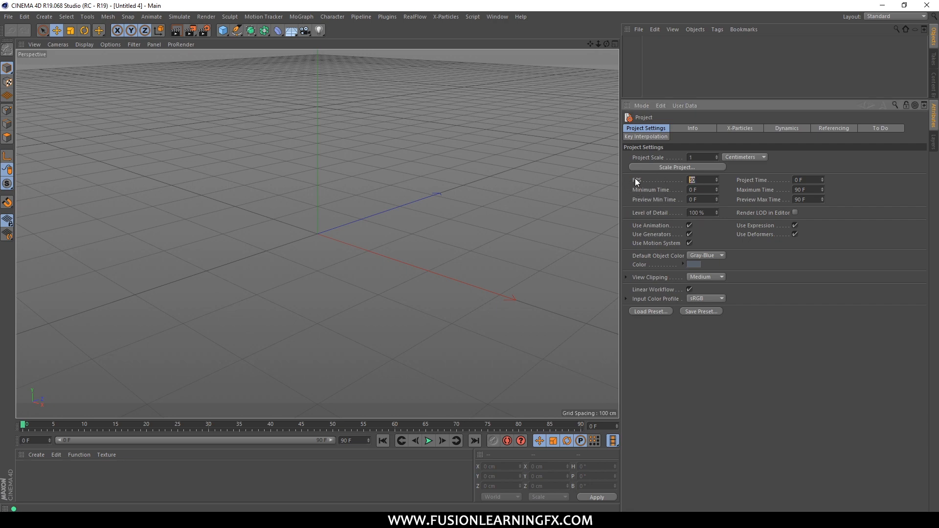
type("24")
key("Return")
Set the project time to 144 frames.
double_click(805, 180)
left_click(704, 180)
double_click(802, 180)
type("144")
key("Return")
left_click_drag(814, 181, 758, 182)
left_click(815, 181)
type("24")
key("BackSpace")
key("BackSpace")
Set the maximum time to 24*6 frames and copy that value into the preview maximum time.
left_click(812, 190)
type("24*6")
key("Return")
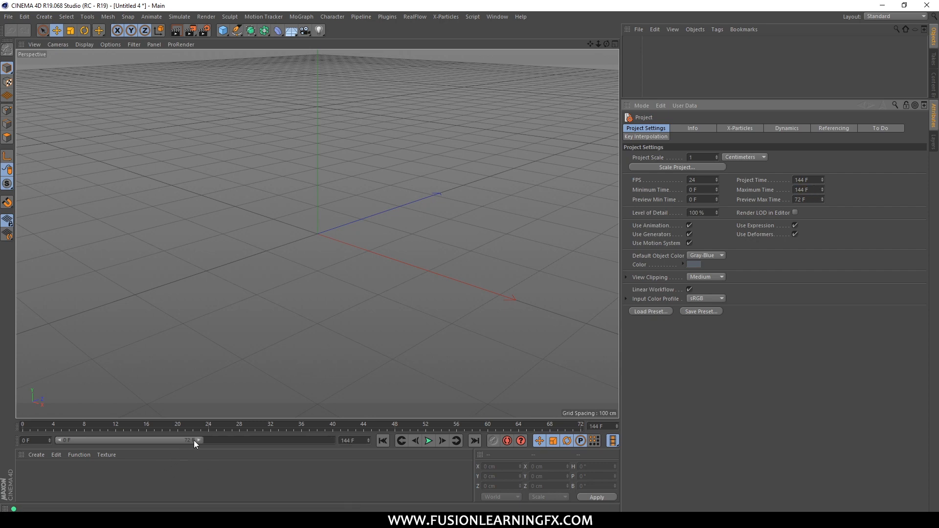
double_click(818, 190)
key("ctrl+c")
double_click(816, 199)
key("ctrl+v")
left_click(452, 257)
Add a Plane primitive at the world origin.
scroll(323, 341, "down", 3)
scroll(392, 261, "down", 1)
scroll(319, 233, "up", 2)
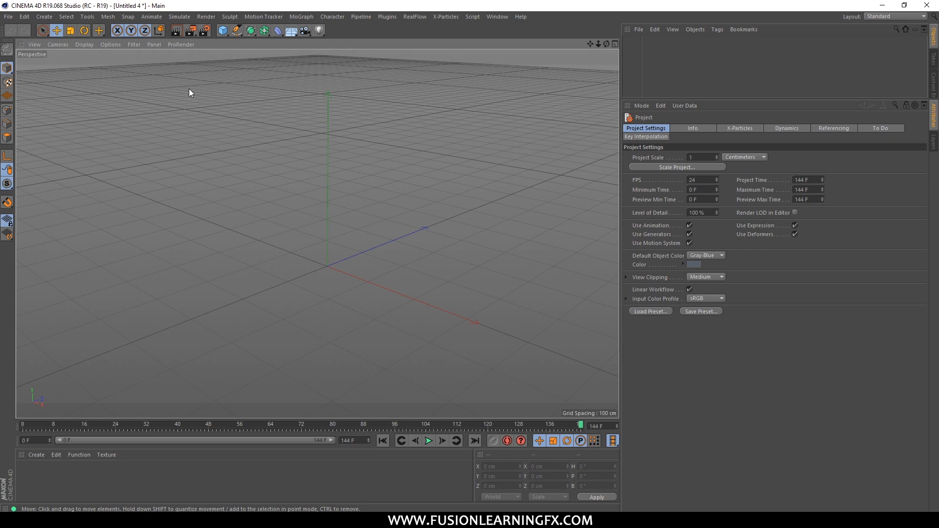
left_click_drag(221, 32, 288, 58)
key("ctrl+z")
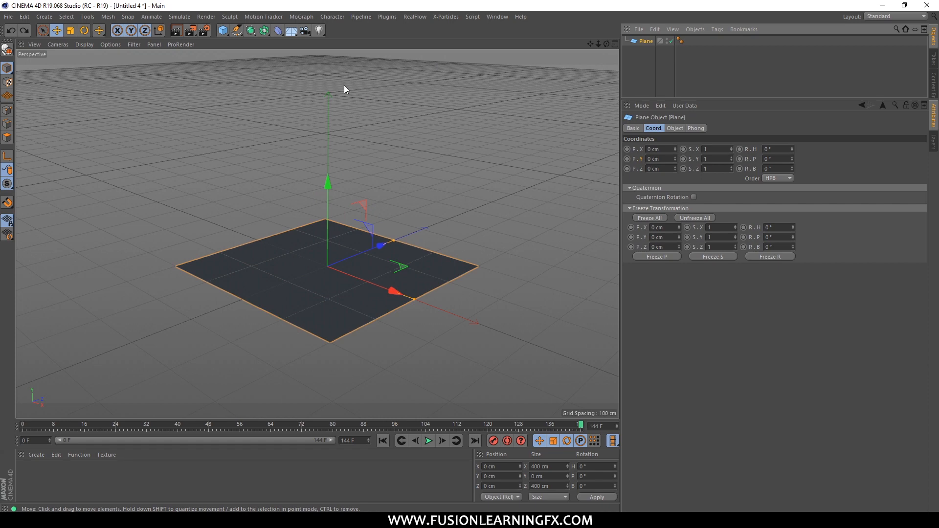
Add a Sphere primitive and raise it along Y to about 245.5 cm above the plane.
left_click_drag(223, 30, 438, 66)
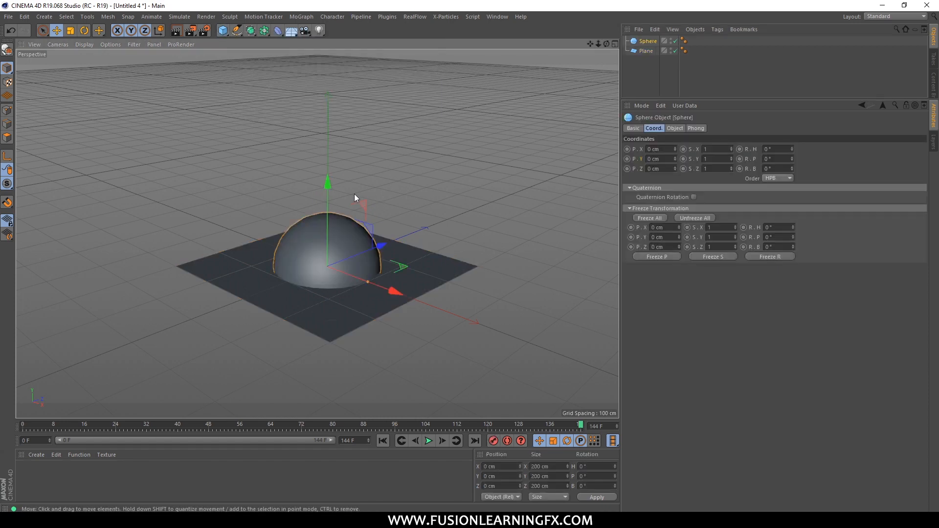
left_click_drag(327, 201, 330, 73)
middle_click_drag(415, 113, 480, 251, "alt")
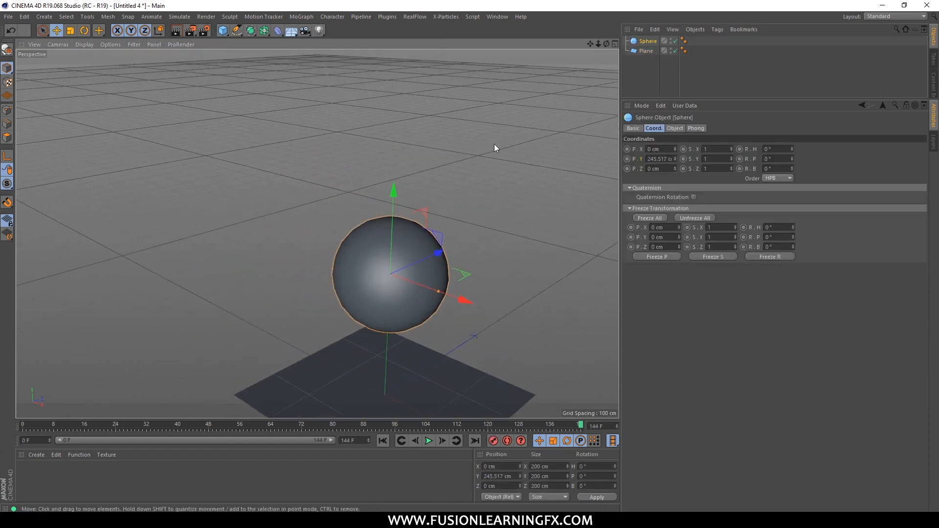
middle_click_drag(497, 136, 458, 95, "alt")
scroll(365, 181, "up", 5)
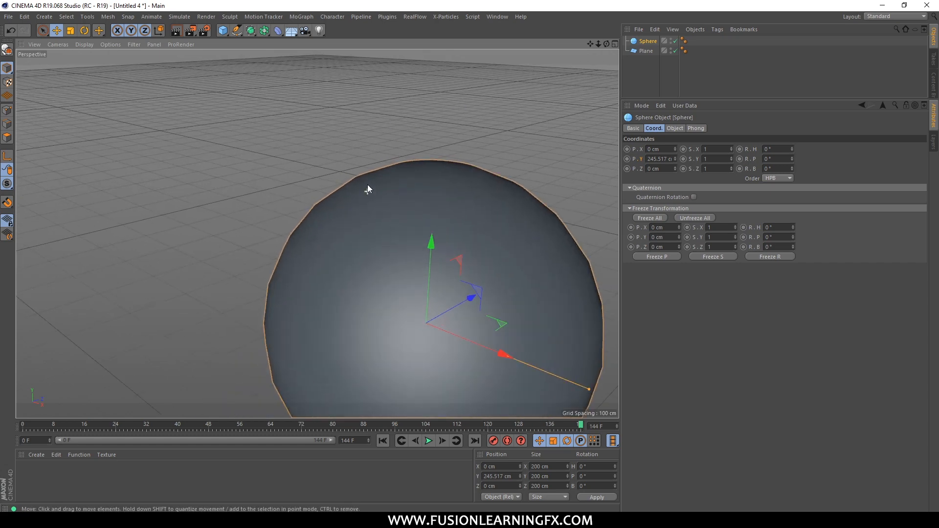
left_click_drag(427, 199, 429, 179, "alt")
middle_click_drag(473, 165, 421, 99, "alt")
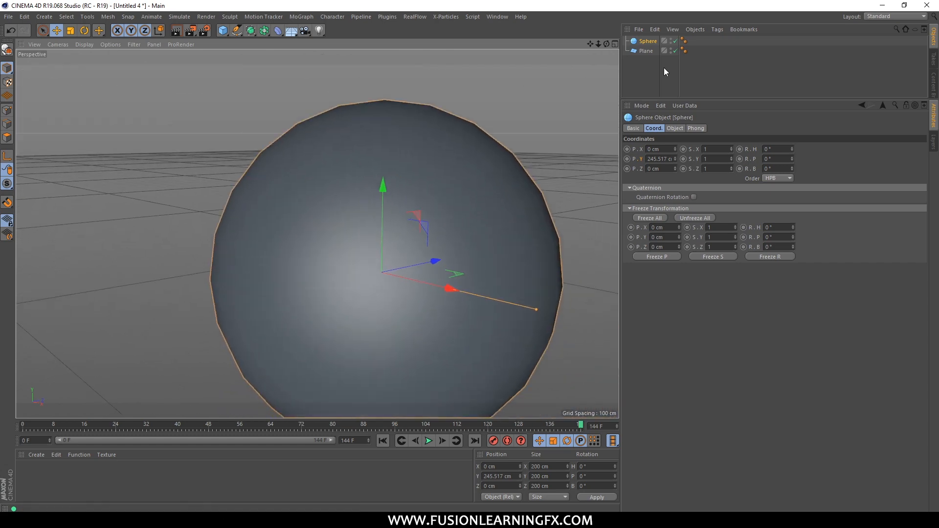
Set the sphere's type to Icosahedron.
left_click(648, 43)
left_click(683, 129)
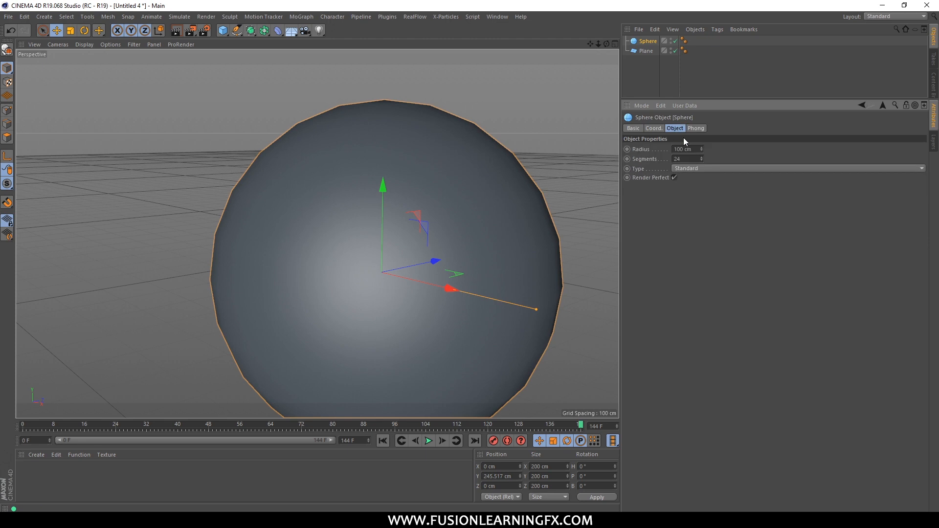
left_click(681, 168)
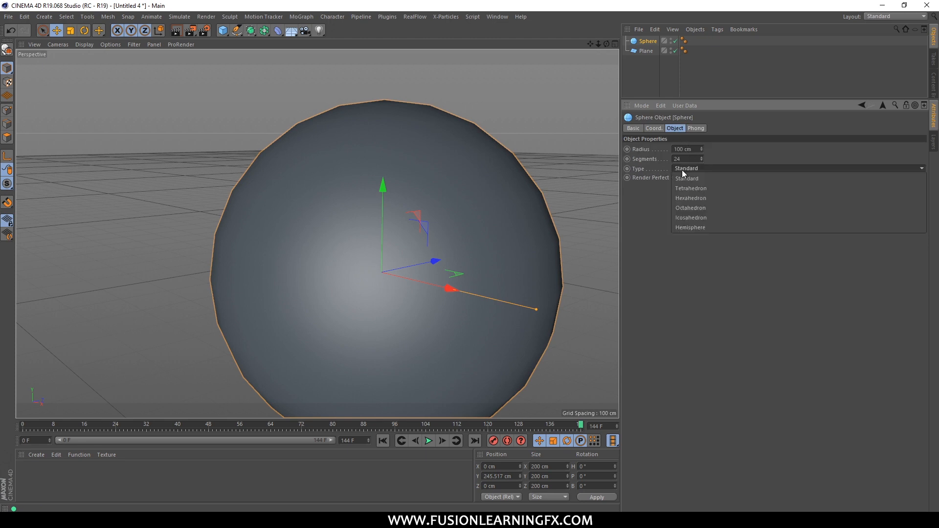
left_click(709, 215)
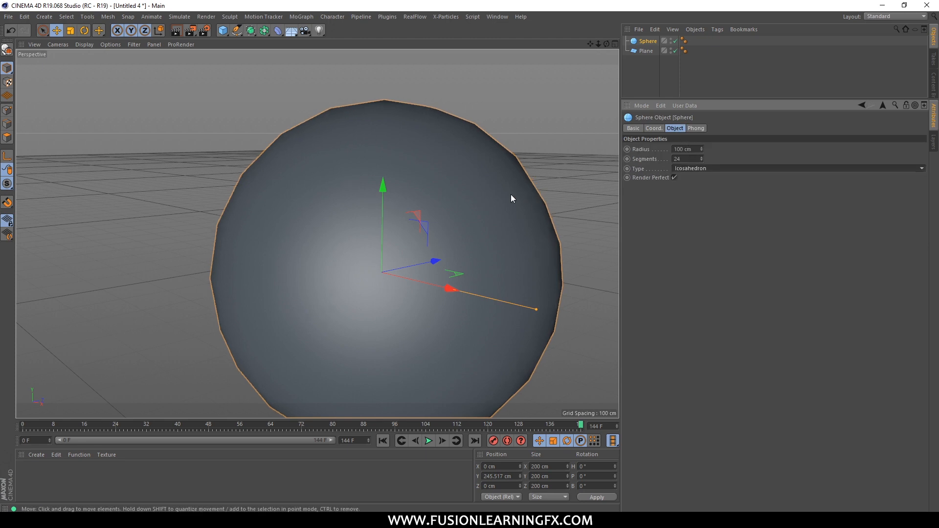
scroll(503, 191, "down", 2)
Set the sphere's segments to 40 and its radius to 50 cm.
double_click(683, 159)
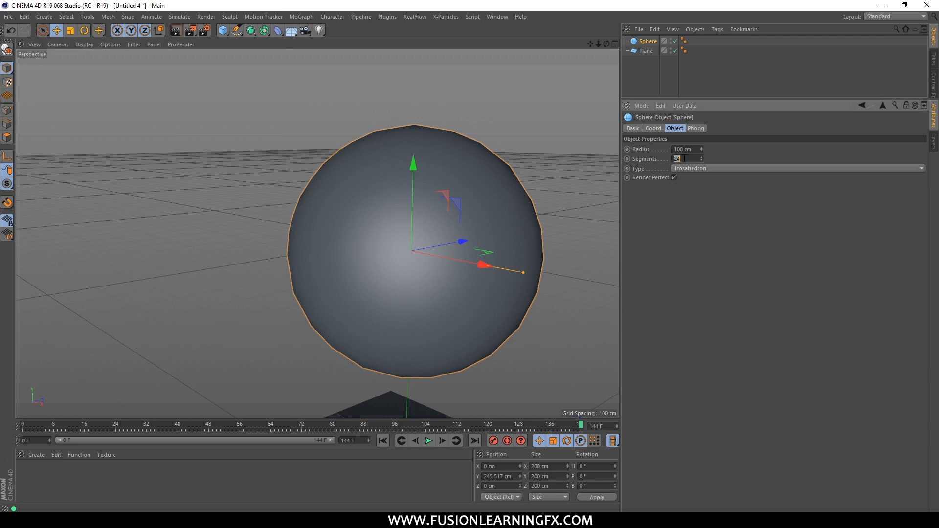
type("40")
key("Return")
double_click(683, 149)
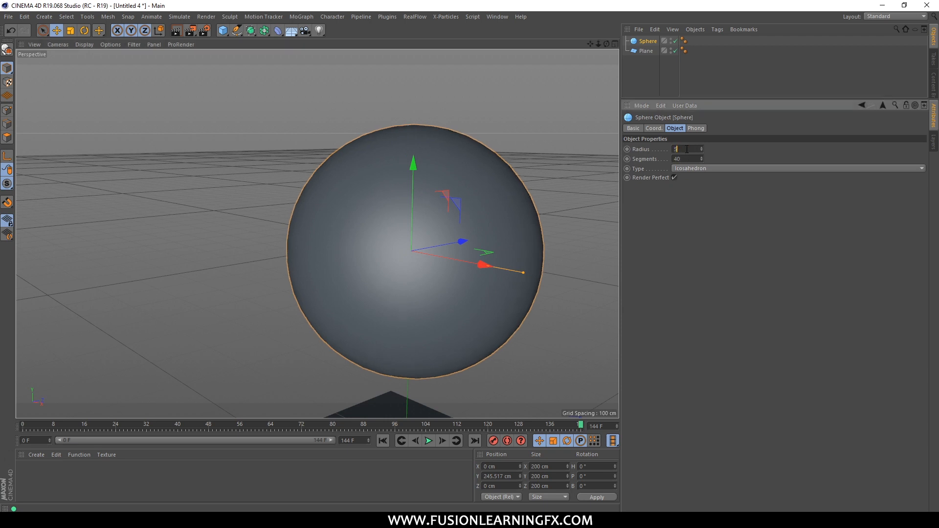
type("50")
key("Return")
Reselect the sphere after checking it against the plane, and switch to the full-size Front view.
left_click(541, 128)
mouse_move(468, 236)
left_mouse_down("alt")
mouse_move(441, 181)
mouse_move(445, 245)
mouse_move(466, 234)
left_mouse_up("alt")
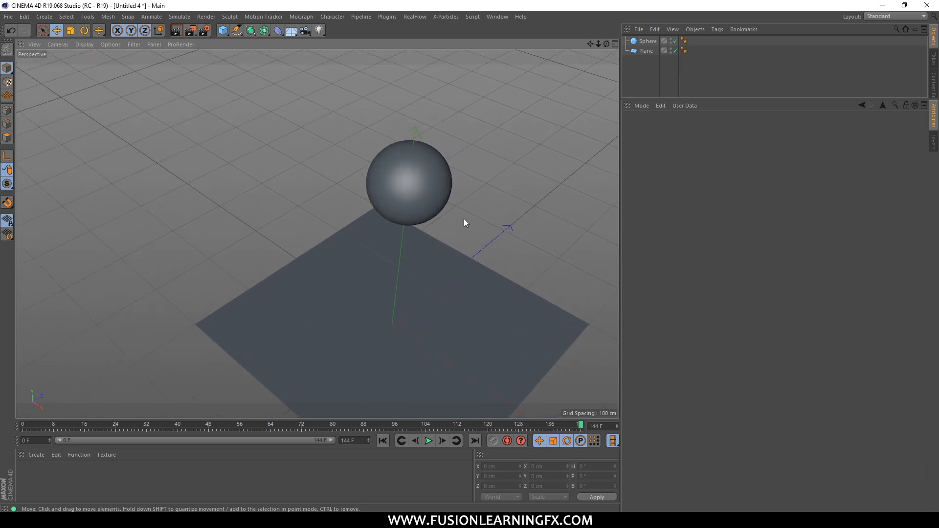
middle_click_drag(464, 219, 381, 172, "alt")
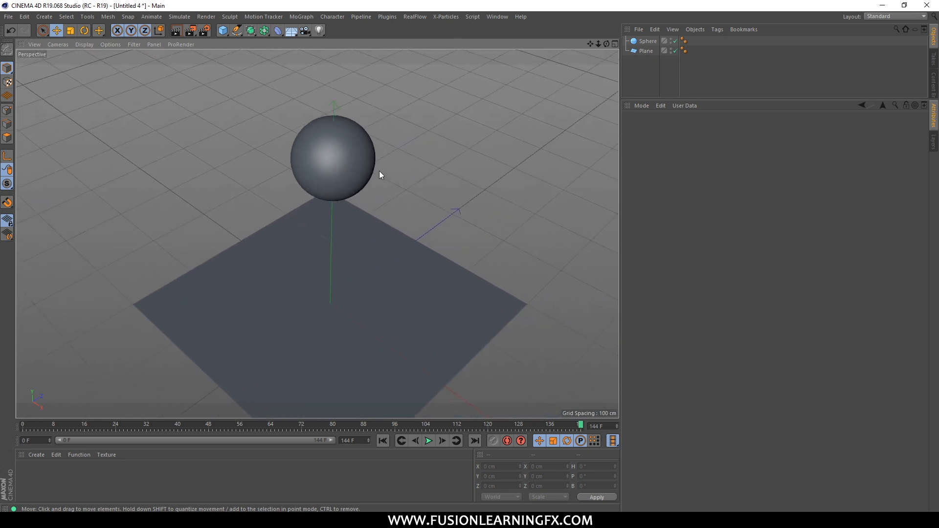
left_click(646, 51)
left_click(648, 42)
scroll(351, 175, "down", 1)
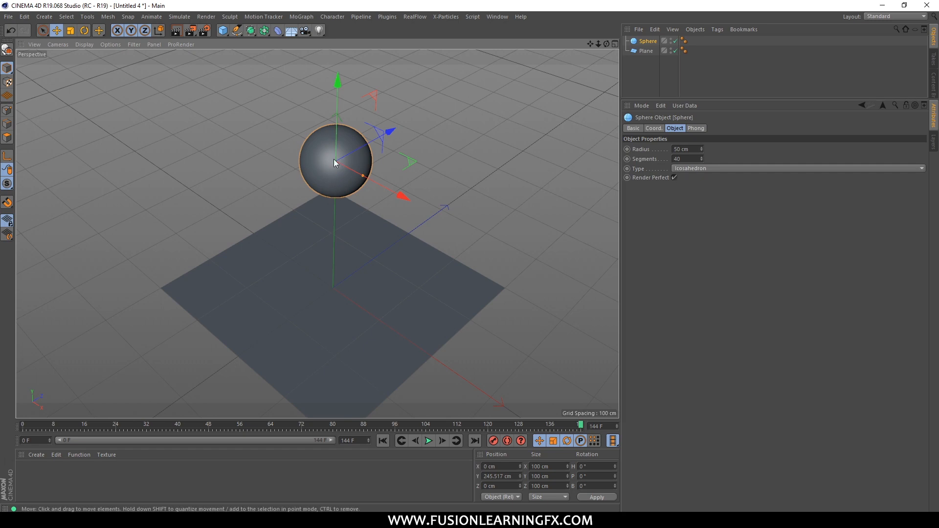
left_click_drag(372, 139, 505, 99, "alt")
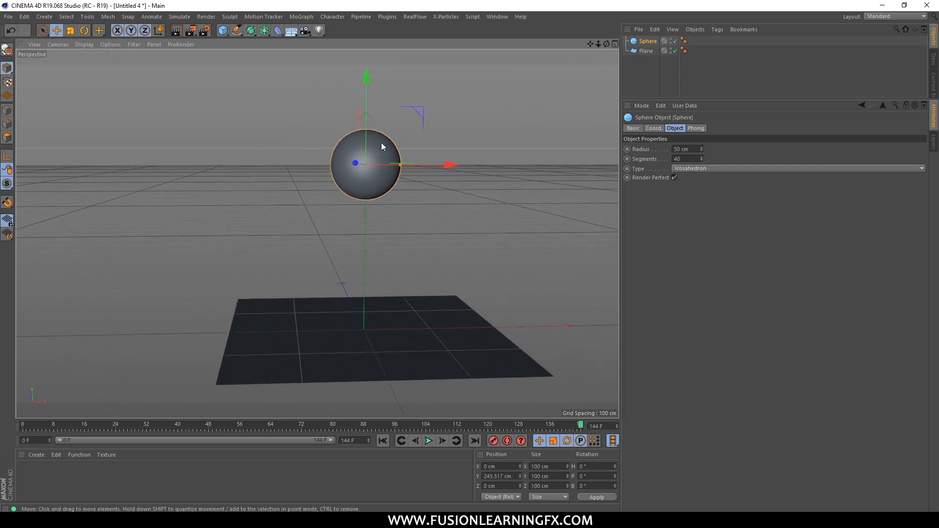
middle_click(380, 143)
middle_click(468, 307)
Raise the sphere along Y to about 352.8 cm, keeping it and the plane in frame.
scroll(326, 129, "up", 2)
middle_click_drag(328, 126, 352, 265, "alt")
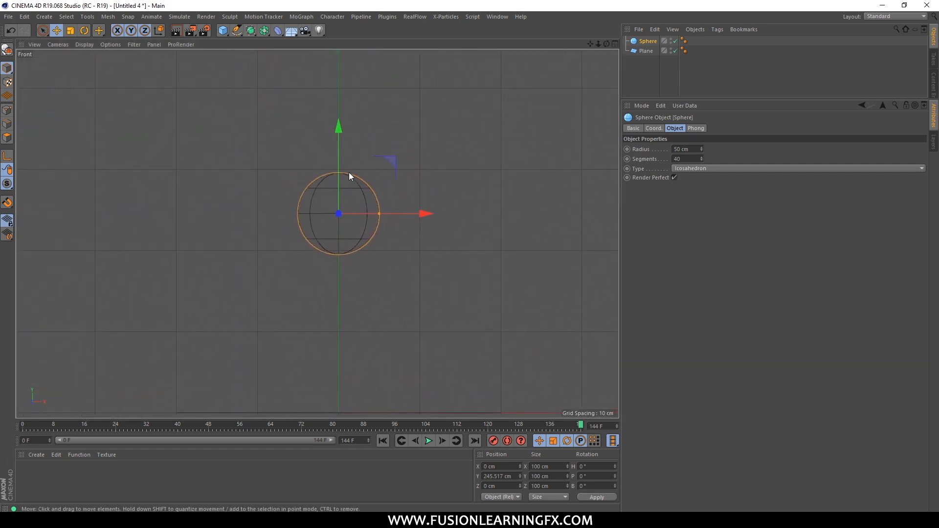
left_click_drag(341, 160, 342, 73)
middle_click_drag(406, 127, 423, 182, "alt")
right_click_drag(461, 160, 449, 177, "alt")
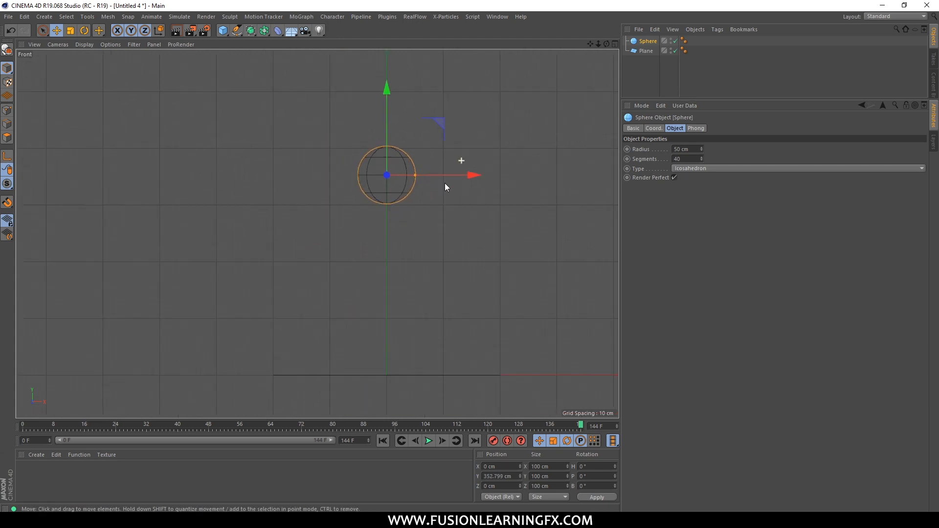
middle_click_drag(406, 228, 374, 204, "alt")
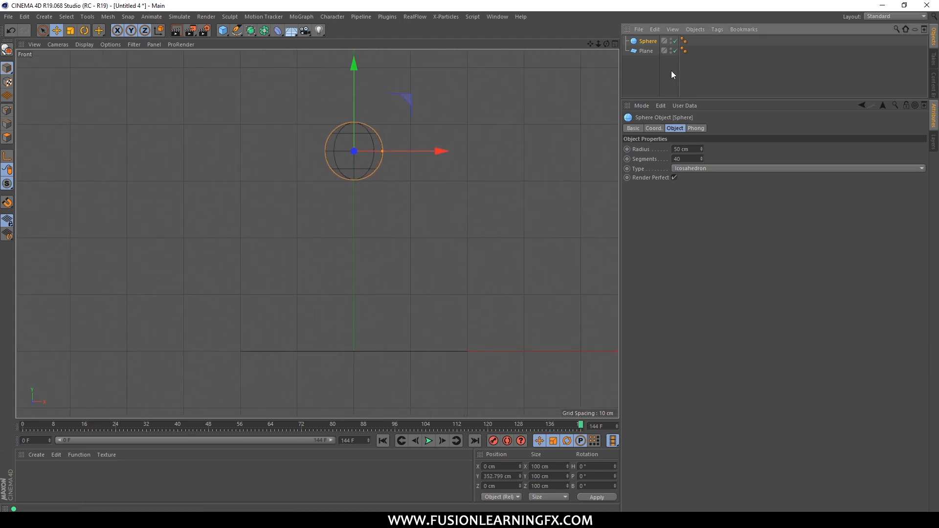
Record a Position Y keyframe for the raised sphere at frame 0, undoing the key set at the wrong frame.
left_click(654, 128)
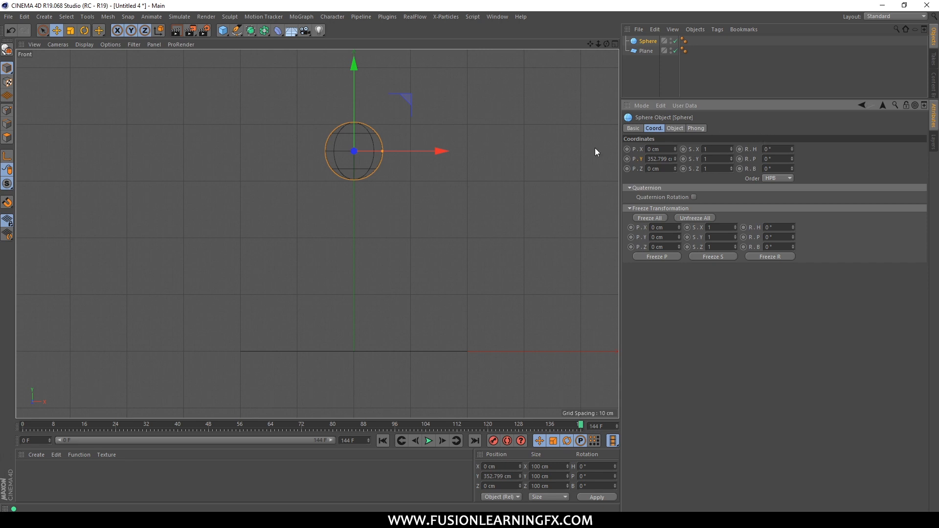
left_click(626, 159)
key("ctrl+z")
left_click(383, 441)
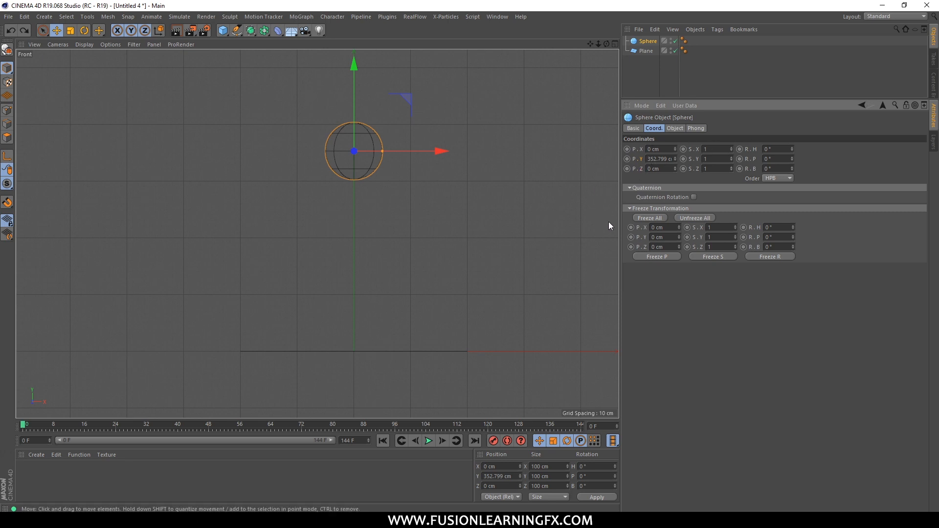
left_click(627, 158)
Go to frame 24 and lower the sphere along Y to about 50.4 cm so it rests on the plane.
left_click(115, 425)
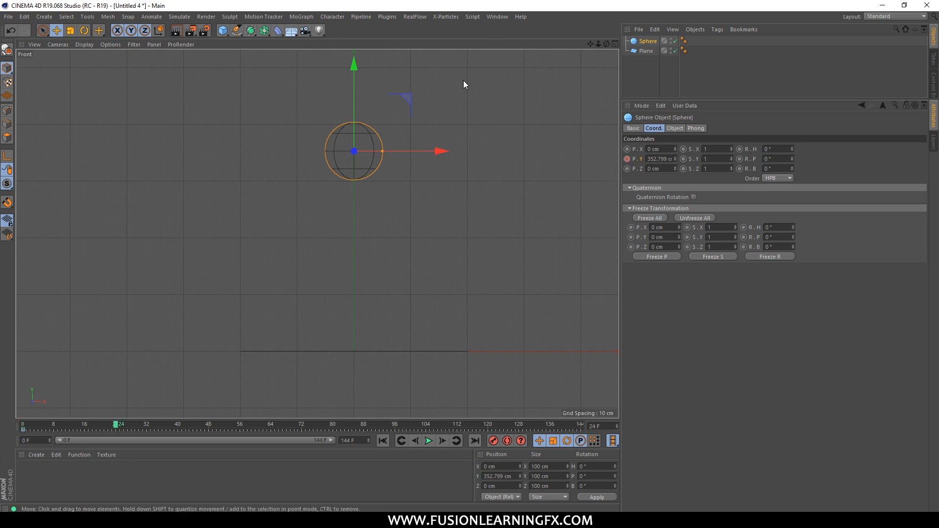
left_click_drag(355, 106, 347, 275)
middle_click_drag(348, 342, 367, 290, "alt")
scroll(366, 289, "up", 9)
left_click_drag(405, 188, 405, 188)
scroll(382, 293, "down", 2)
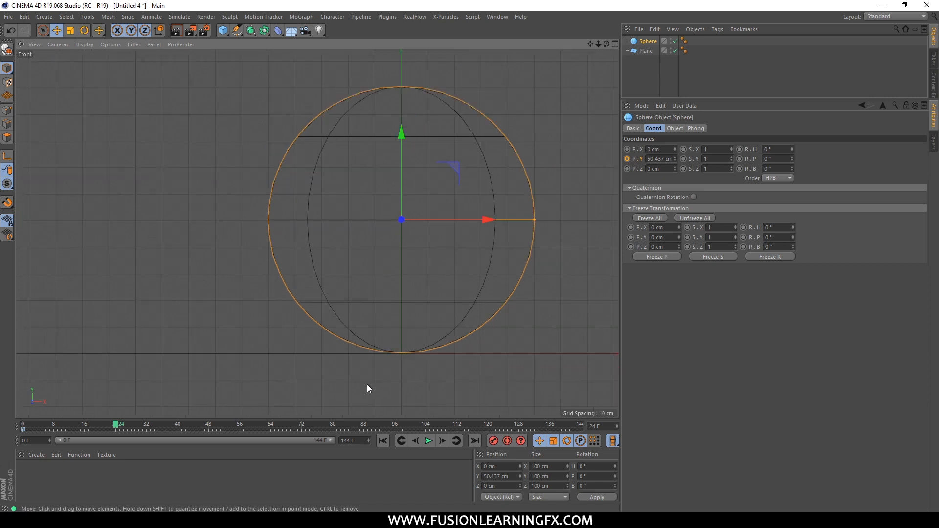
Record a Position Y keyframe for the sphere resting on the plane at frame 24.
scroll(356, 366, "down", 3)
middle_click_drag(435, 266, 388, 268, "alt")
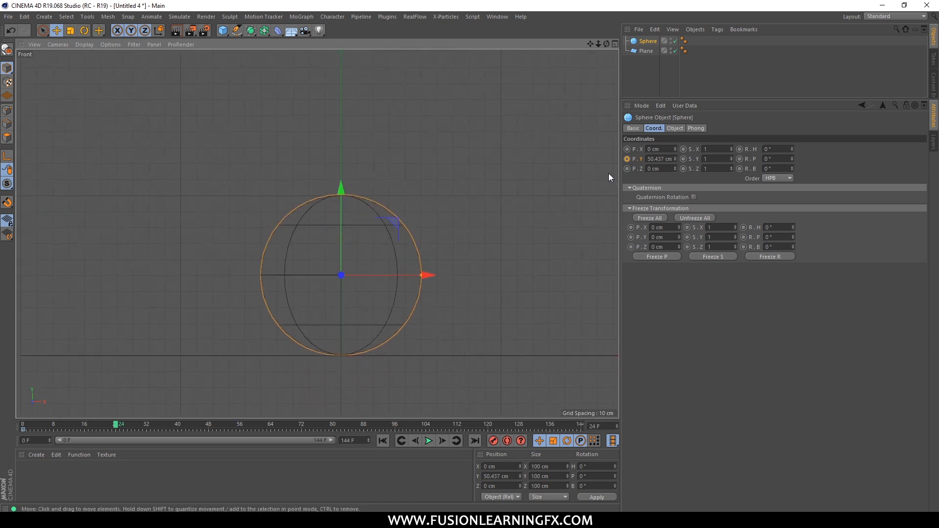
left_click(627, 159, "ctrl")
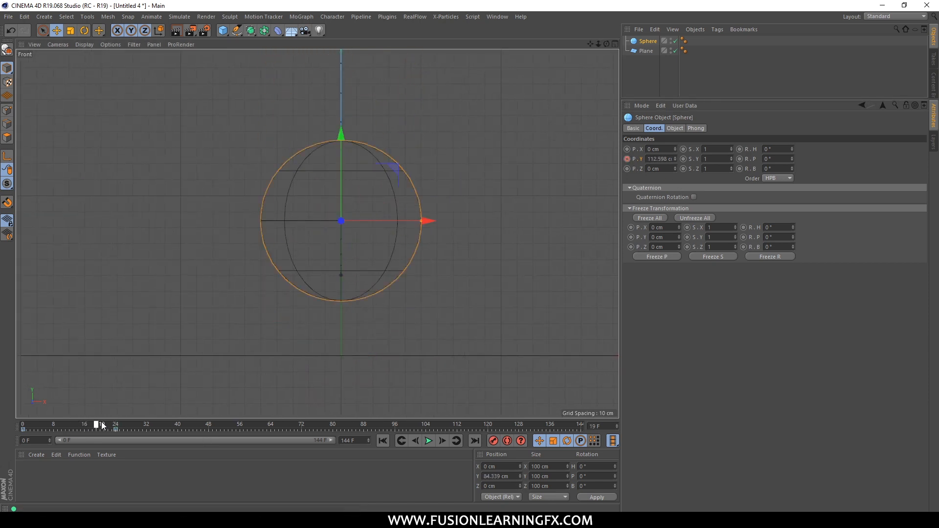
Go to frame 39, raise the sphere along Y to about 249.6 cm, and record a keyframe there.
left_click_drag(170, 429, 175, 427)
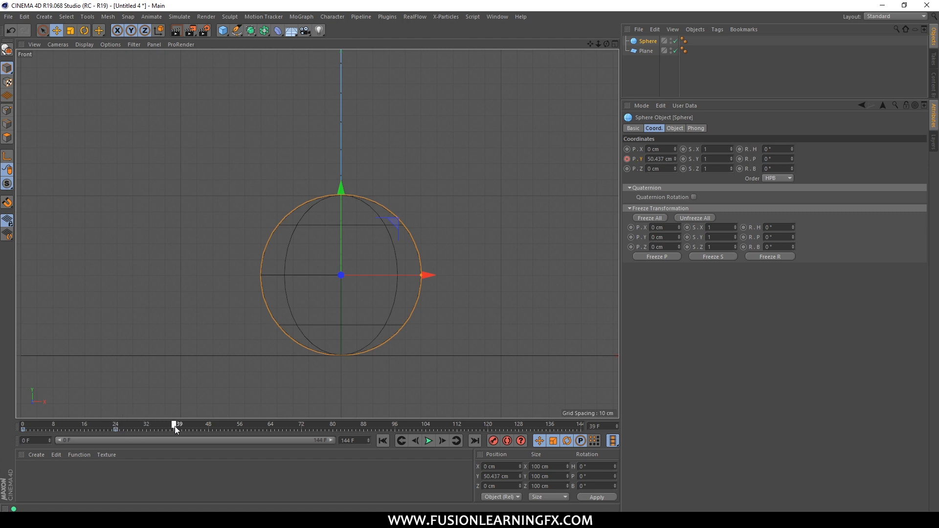
scroll(345, 237, "down", 5)
left_click_drag(345, 265, 348, 155)
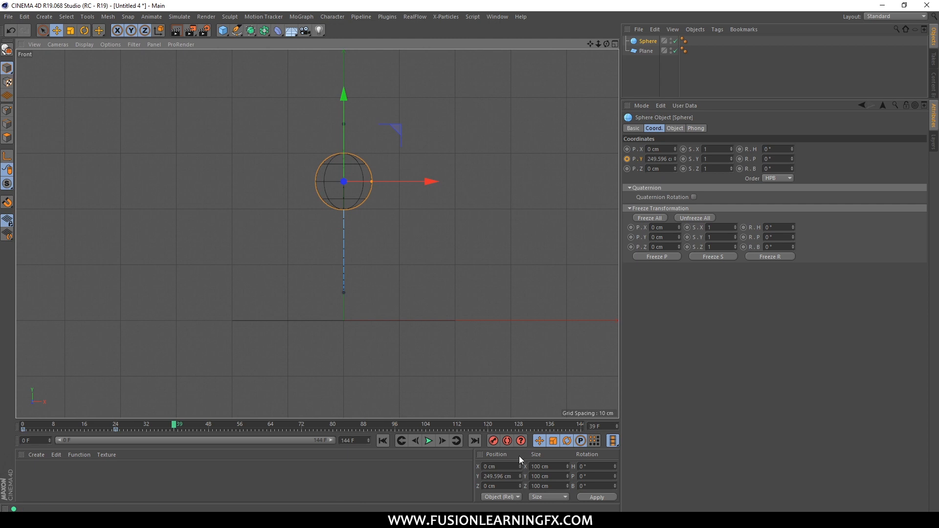
left_click(493, 440)
At frame 56, lower the sphere along Y back onto the plane and record a keyframe.
left_click_drag(165, 426, 239, 423)
left_click_drag(343, 149, 349, 258)
left_click(493, 441)
At frame 75, raise the sphere along Y to about 176.8 cm and record a keyframe.
left_click_drag(241, 425, 313, 424)
left_click_drag(346, 248, 345, 179)
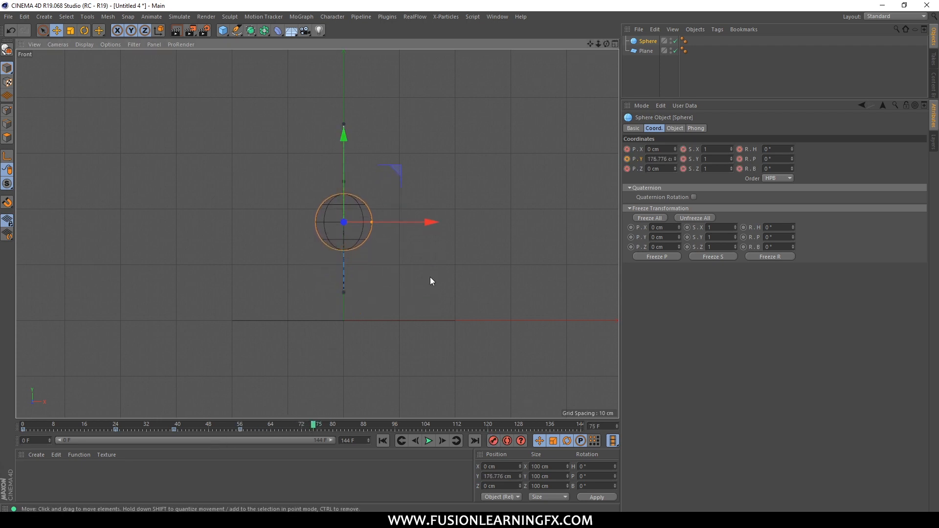
left_click(493, 440)
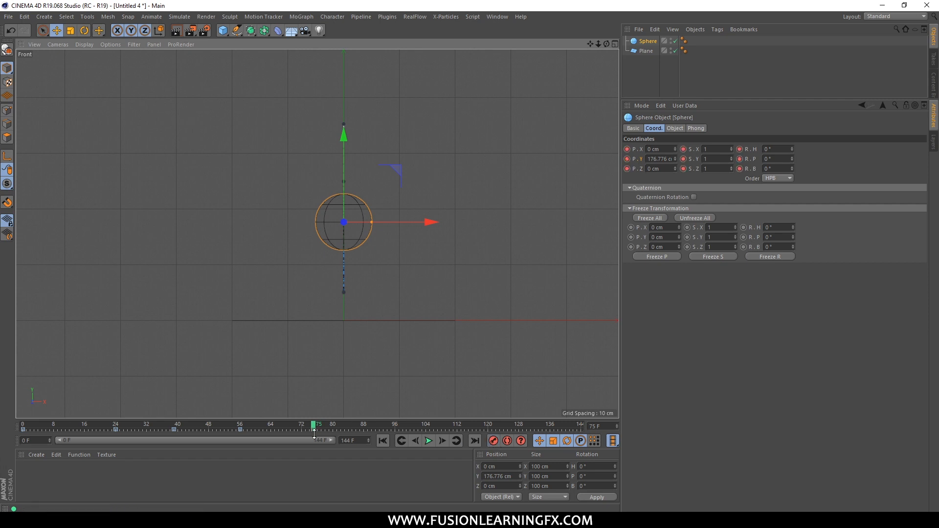
At frame 89, lower the sphere along Y to about 51.3 cm so it touches the plane, and record a keyframe.
left_click_drag(316, 427, 373, 427)
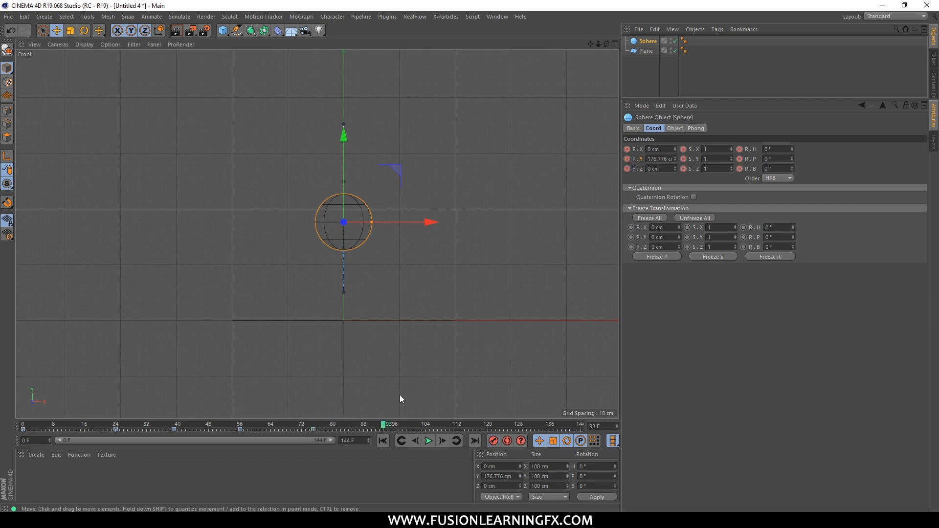
left_click(367, 425)
left_click_drag(347, 165, 348, 233)
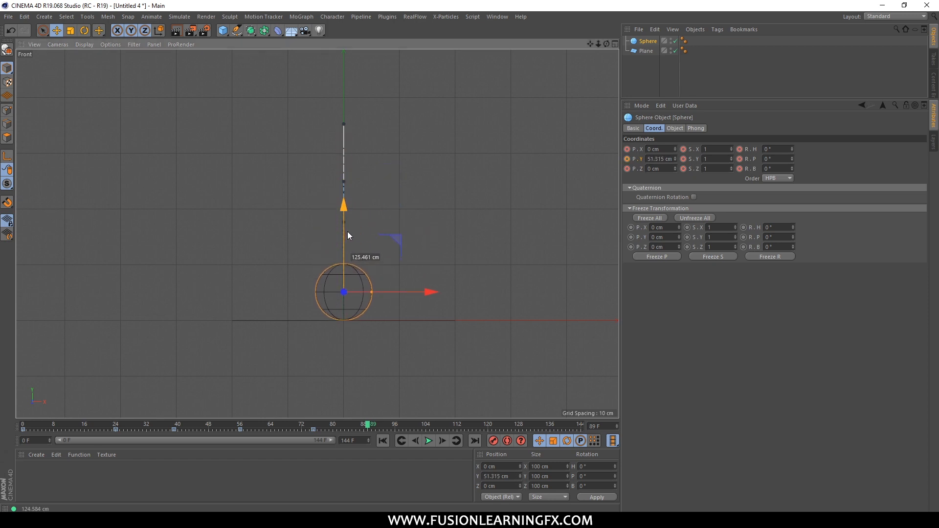
scroll(342, 288, "up", 5)
middle_click_drag(370, 286, 373, 234, "alt")
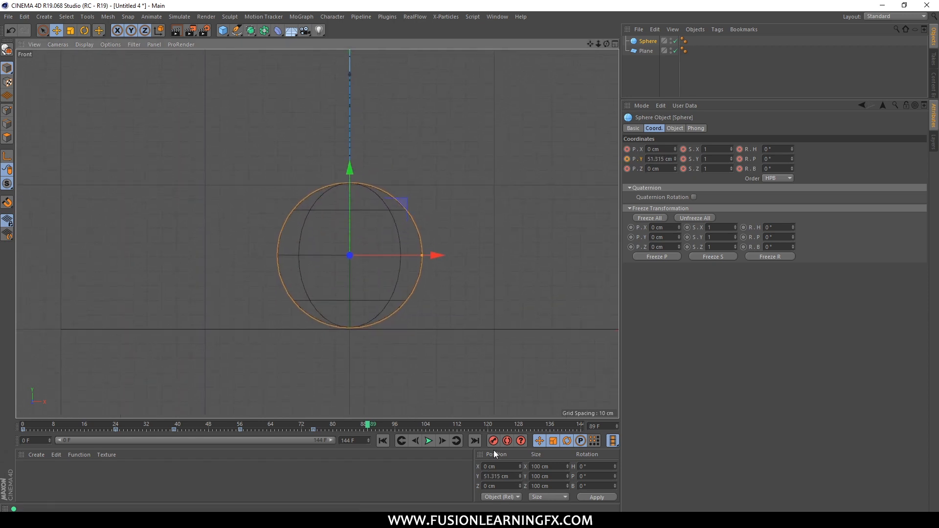
Key the sphere at about 124.5 cm in Y at frame 109 and back on the plane at about 51.3 cm at frame 129.
left_click_drag(369, 425, 446, 427)
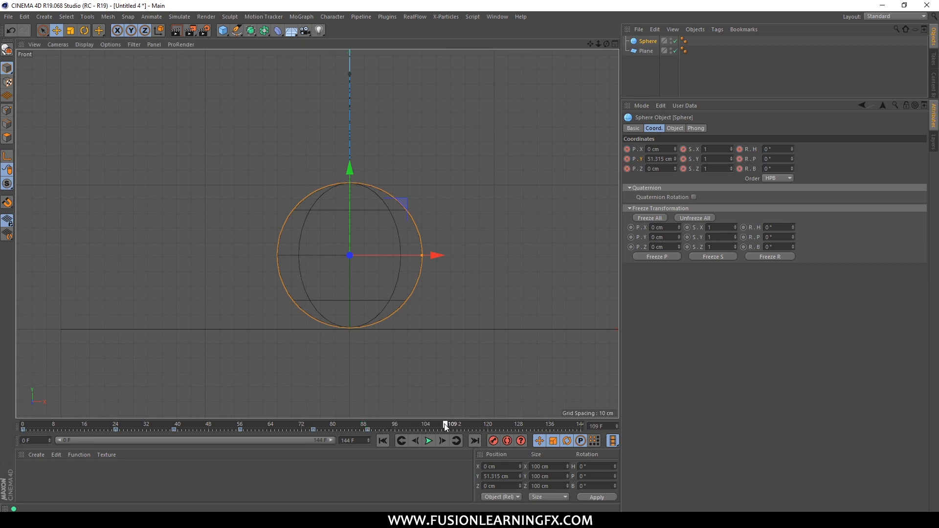
left_click_drag(351, 236, 355, 131)
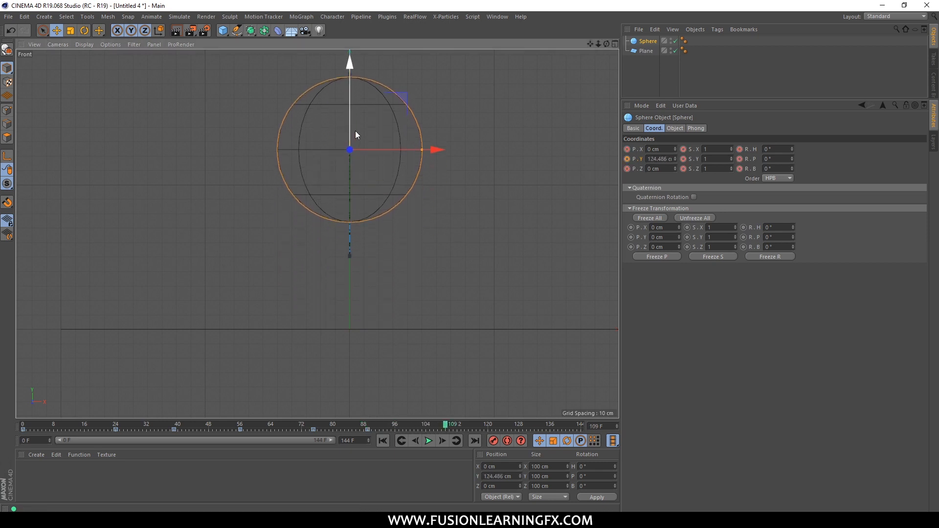
left_click(472, 425)
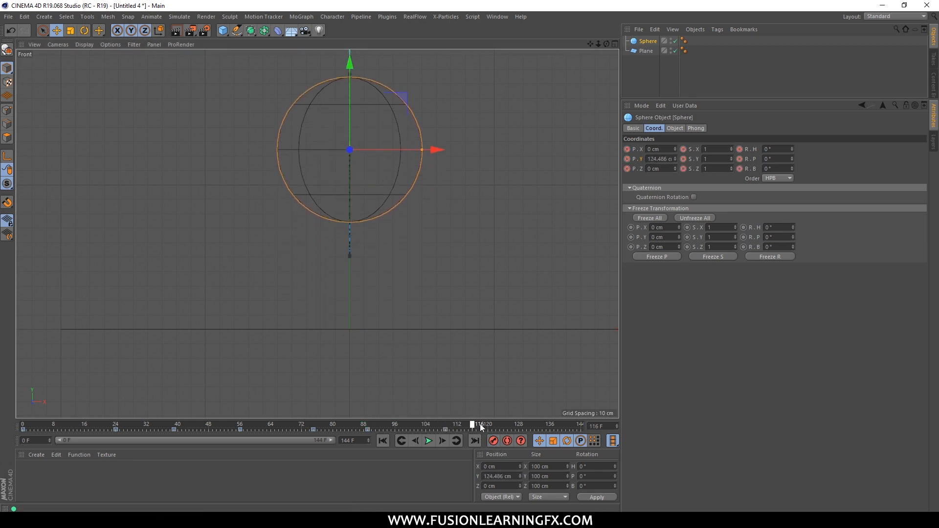
left_click_drag(356, 114, 356, 213)
left_click(494, 442)
Switch to the full-size Perspective view and play the bounce animation from the first frame.
middle_click(326, 206)
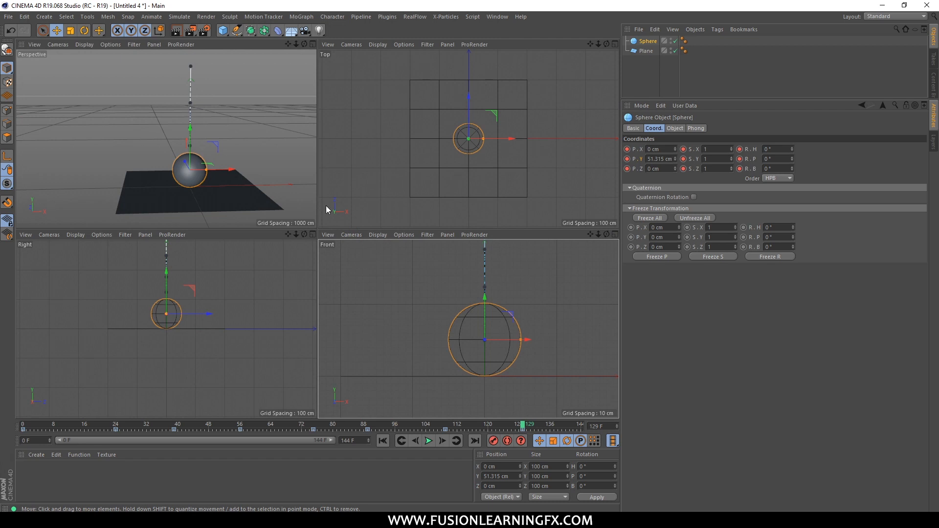
middle_click(298, 202)
left_click(383, 441)
left_click(429, 441)
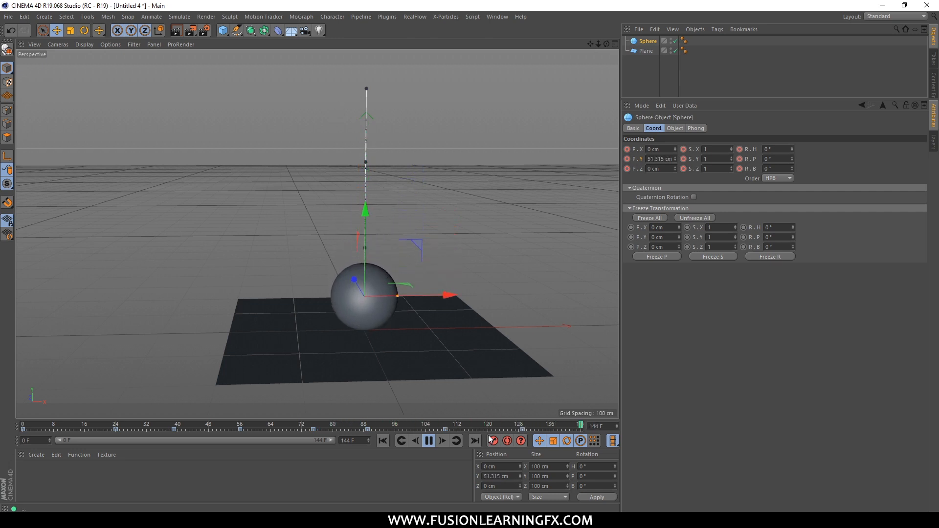
Stop playback, go to frame 144, raise the sphere along Y to about 76.3 cm, and record a keyframe.
left_click(525, 424)
left_click_drag(527, 424, 563, 426)
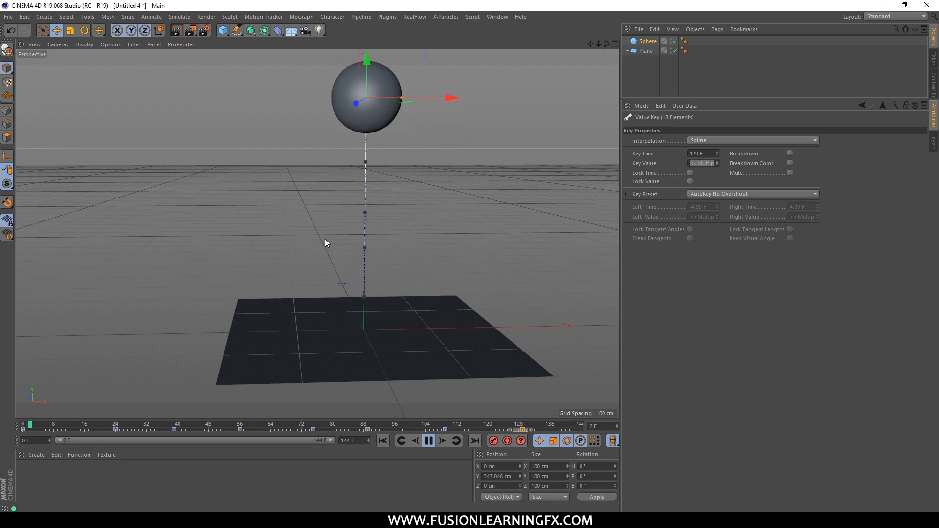
left_click(427, 441)
left_click_drag(509, 424, 587, 424)
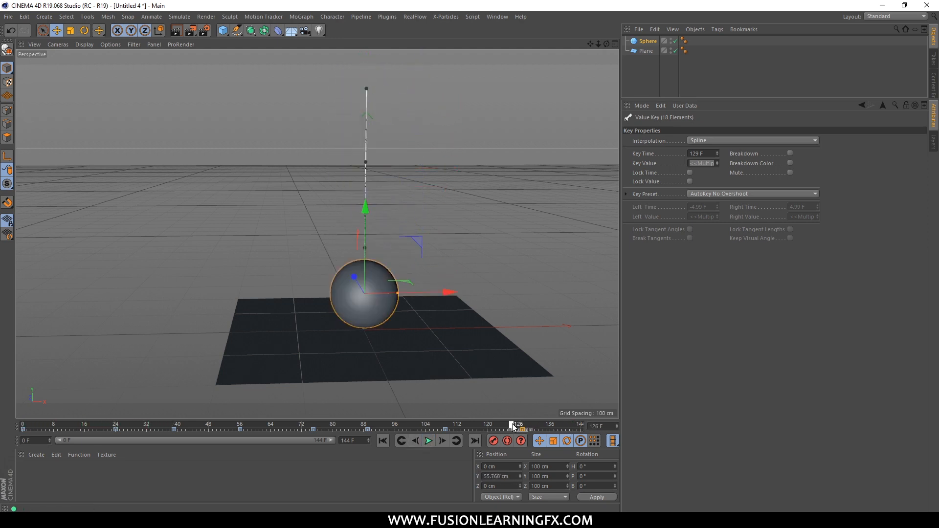
left_click_drag(366, 256, 366, 243)
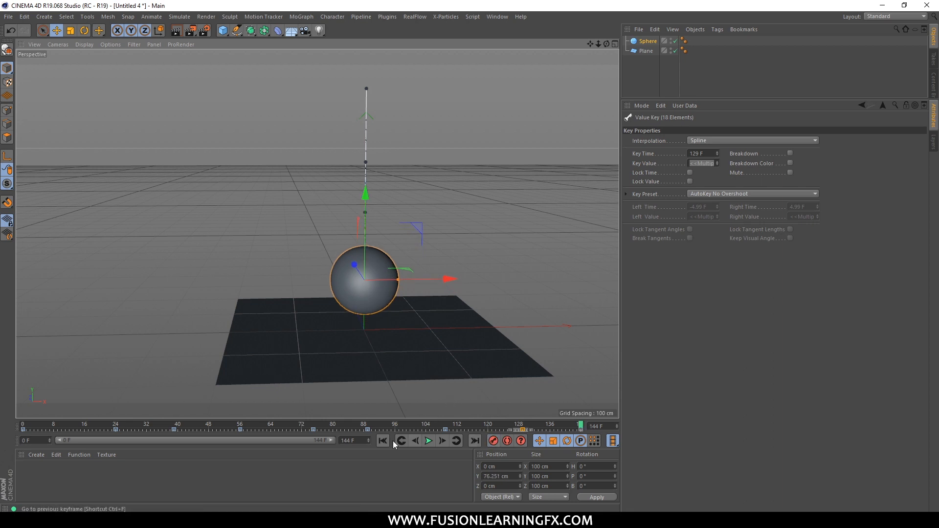
Play back the extended bounce with the sphere selected, and stop playback.
left_click(429, 441)
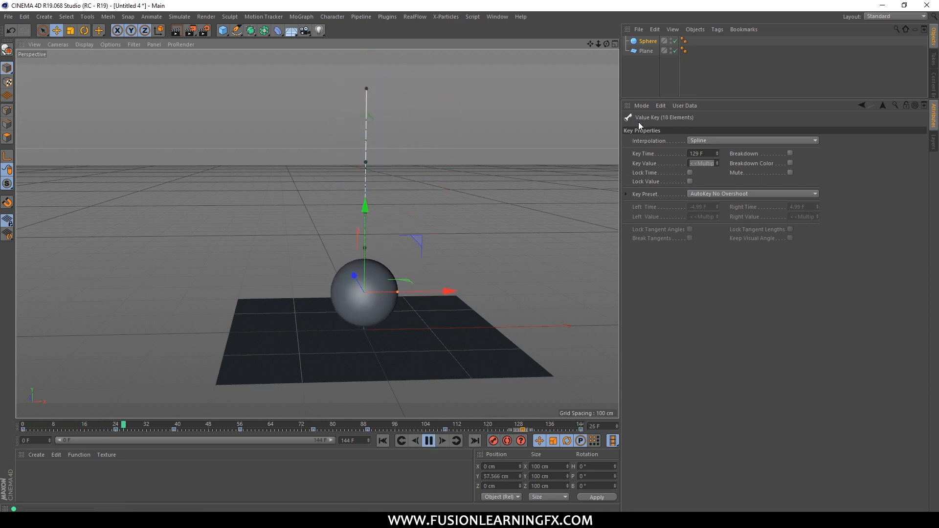
left_click(648, 42)
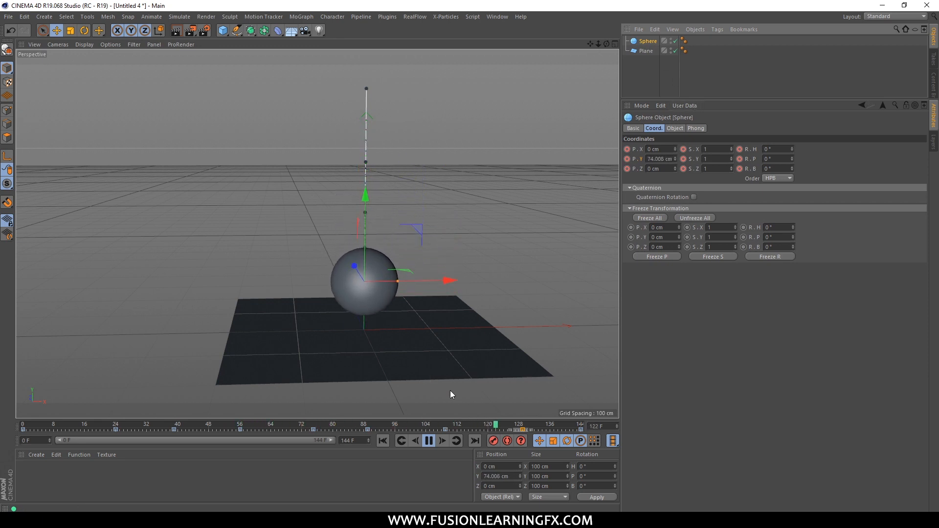
left_click(429, 441)
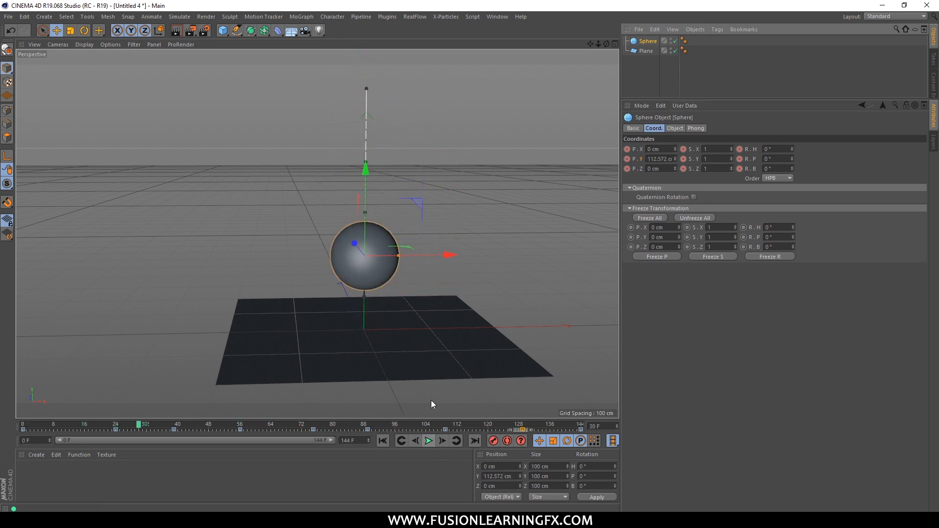
Reselect the sphere, scrub the drop from the start to frame 24, and examine its contact with the plane up close.
left_click(574, 250)
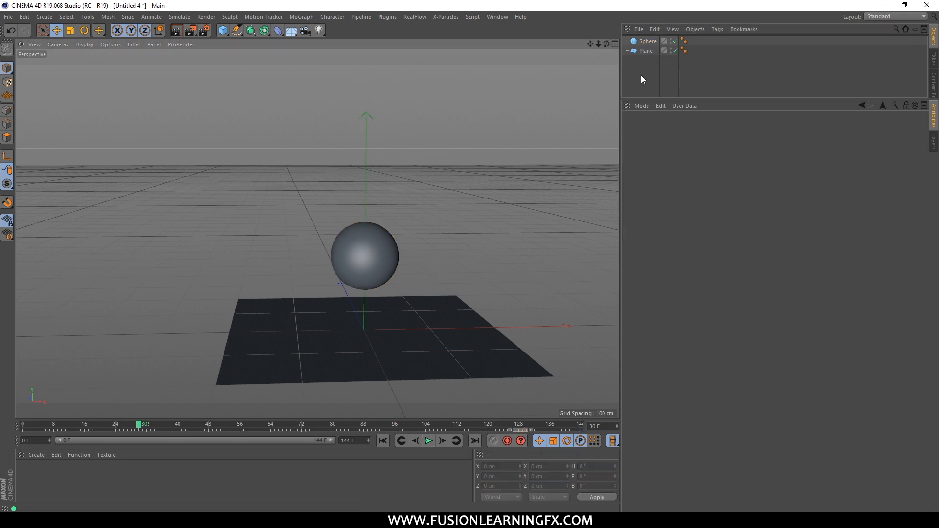
left_click(647, 41)
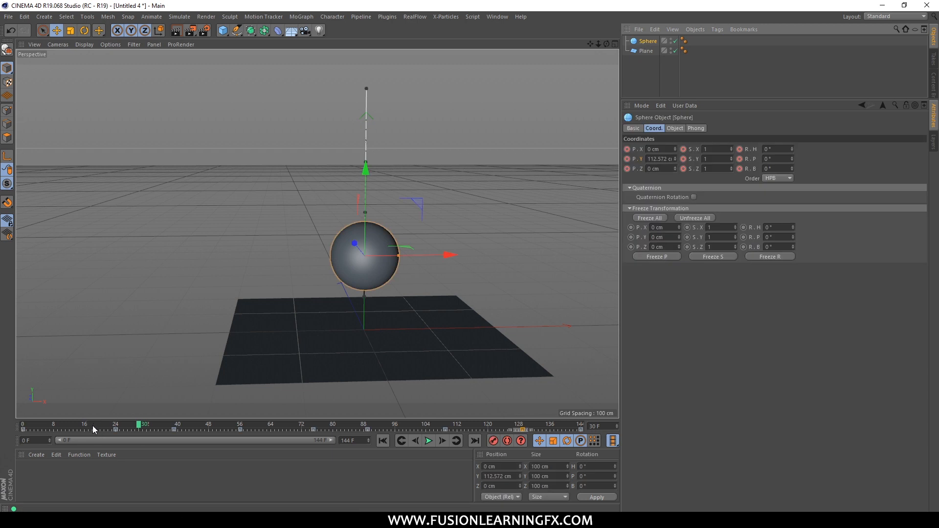
left_click_drag(92, 425, 25, 426)
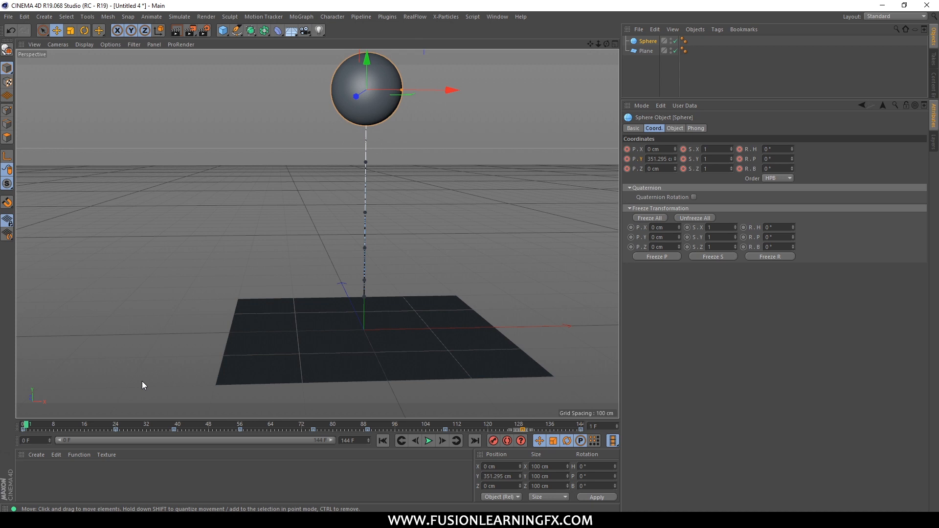
left_click_drag(49, 425, 113, 429)
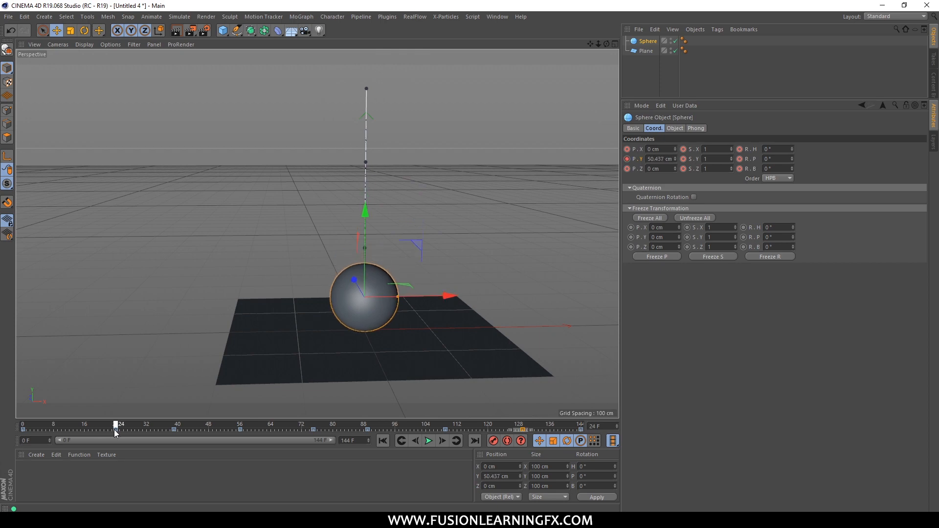
middle_click(461, 302)
middle_click(186, 185)
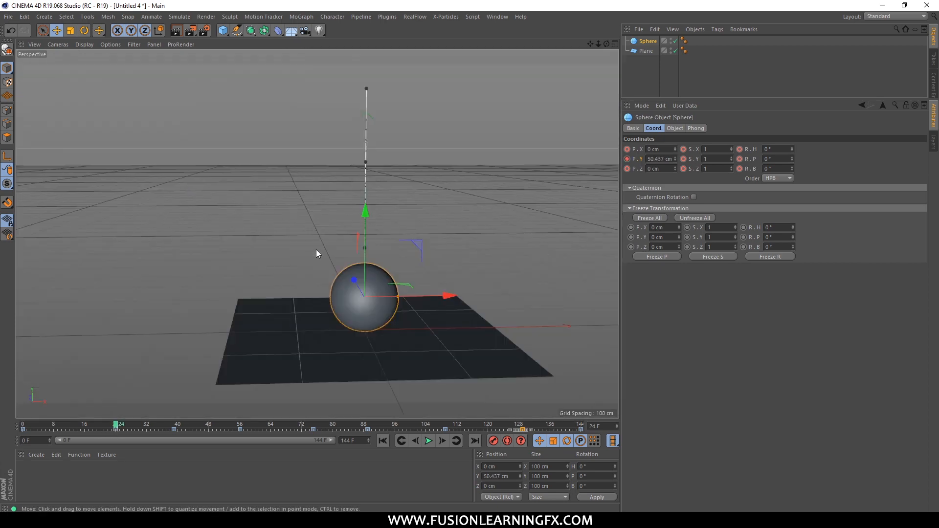
scroll(315, 391, "up", 4)
middle_click_drag(486, 291, 393, 302, "alt")
right_click_drag(253, 280, 492, 289, "alt")
left_click_drag(492, 290, 435, 303, "alt")
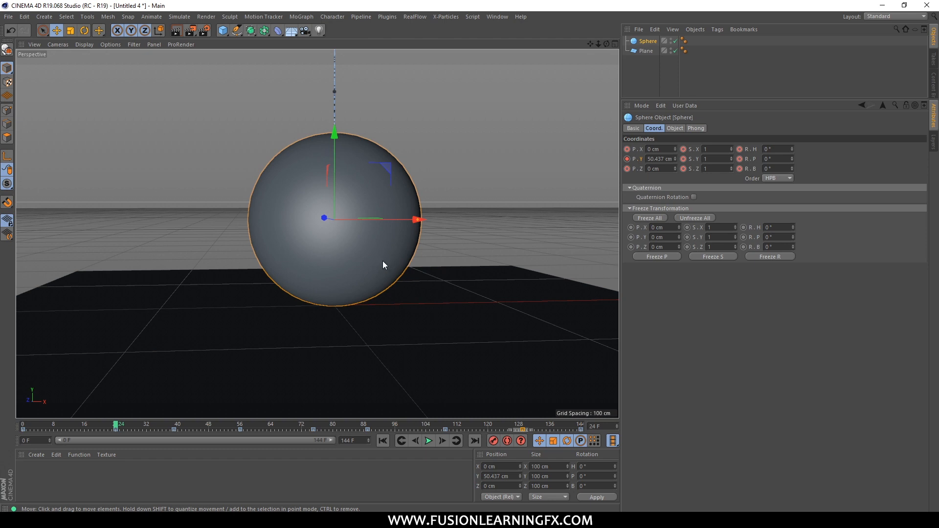
scroll(381, 286, "down", 1)
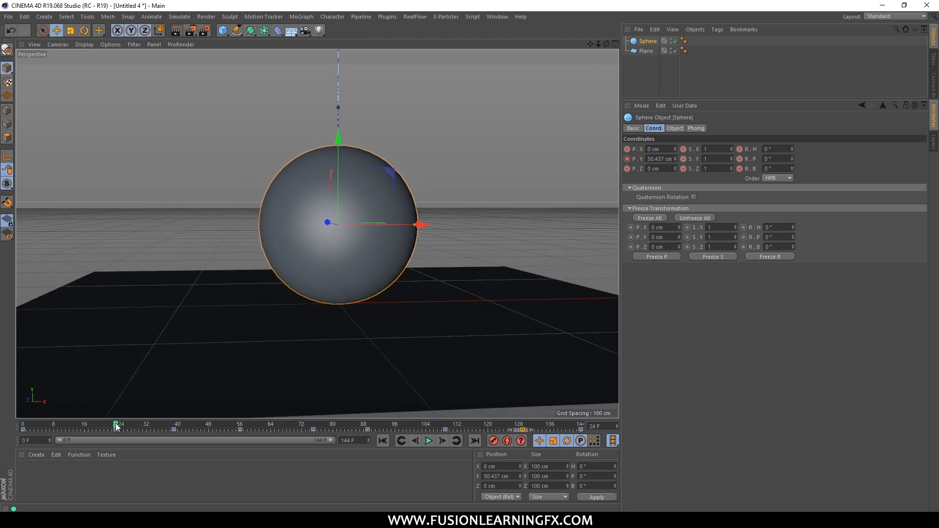
Add a Squash & Stretch deformer, make it a child of the sphere, and select it.
left_click(279, 34)
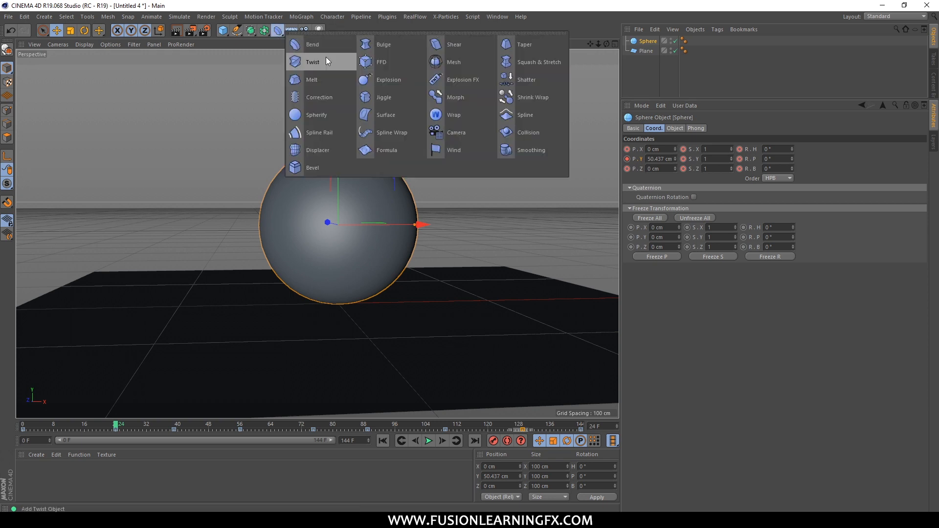
left_click(538, 66)
left_click_drag(647, 41, 650, 52)
left_click(656, 87)
left_click(661, 51)
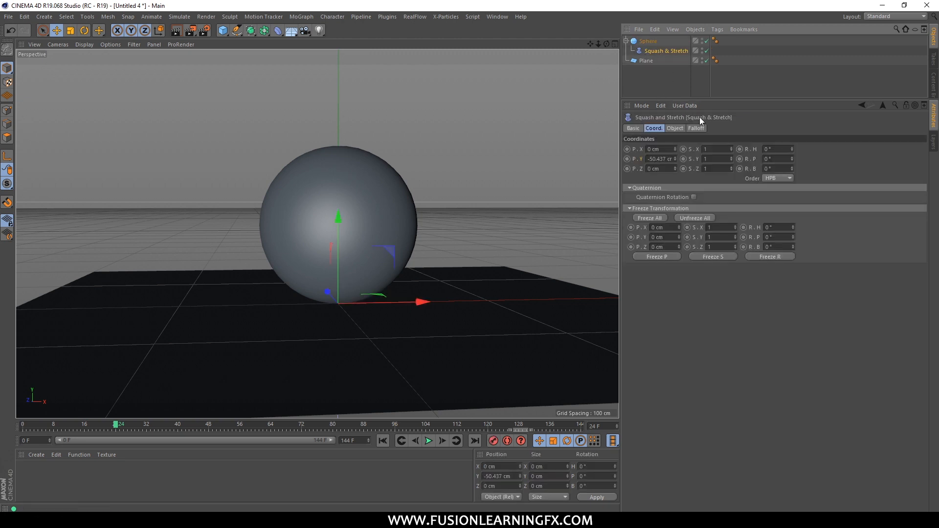
Record a keyframe on the Squash & Stretch deformer's Factor at 100% on frame 23.
left_click(677, 128)
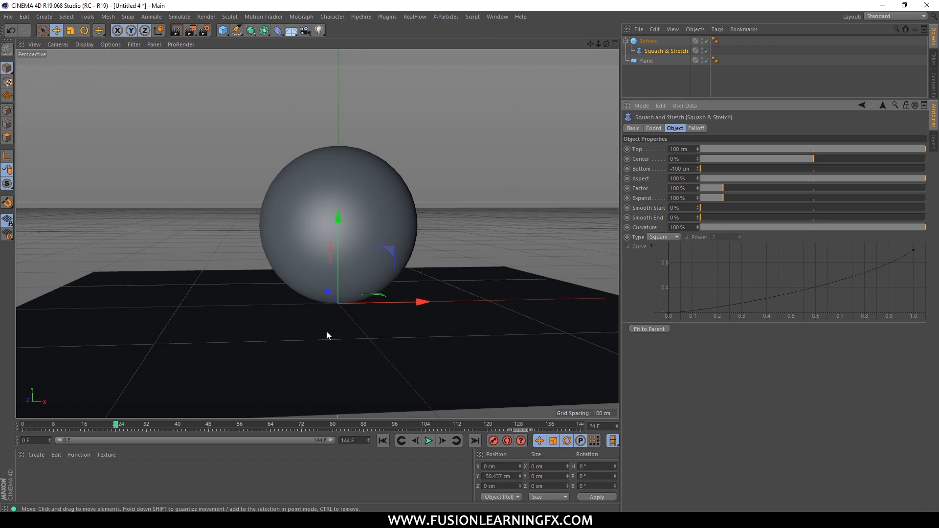
left_click(112, 425)
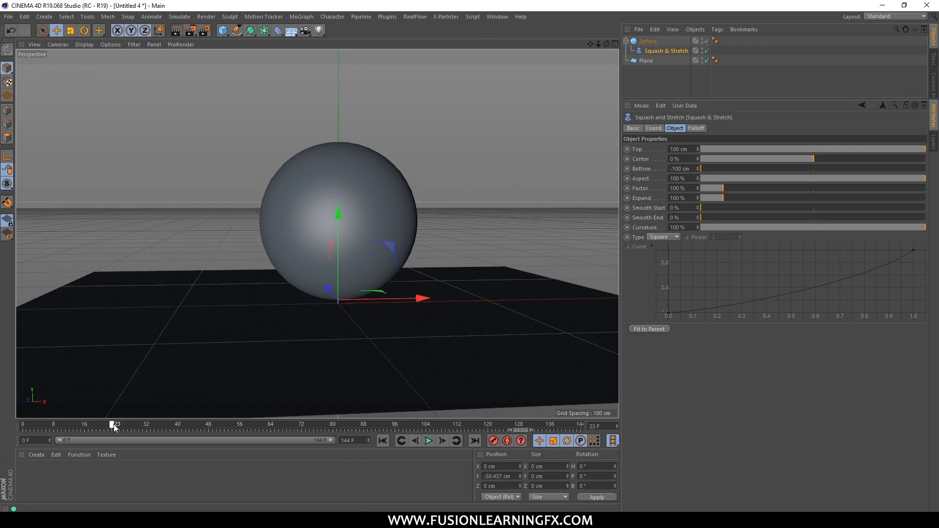
left_click_drag(112, 426, 113, 426)
left_click(647, 190)
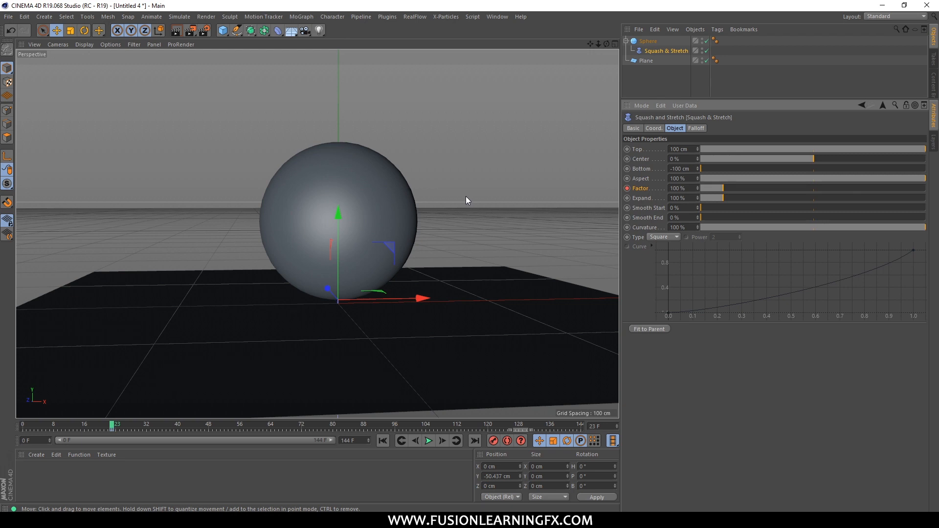
At frame 24, set the Squash & Stretch Factor to 90% and record a keyframe for it.
left_click(117, 427)
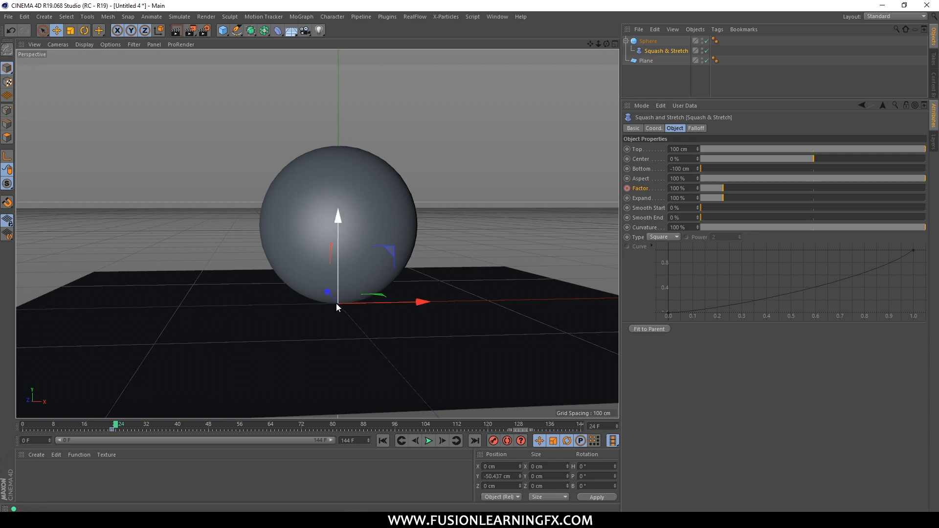
left_click_drag(696, 188, 650, 192)
type("90")
key("Return")
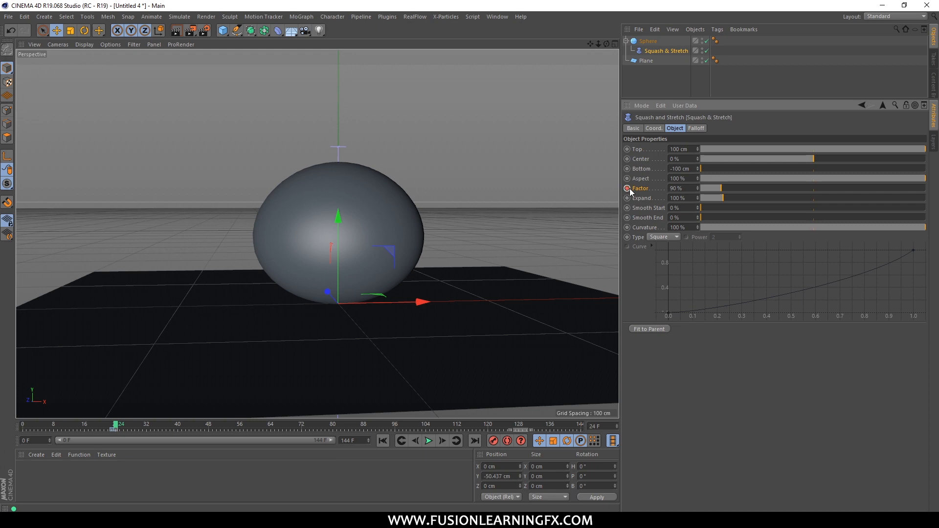
left_click_drag(539, 220, 486, 223, "alt")
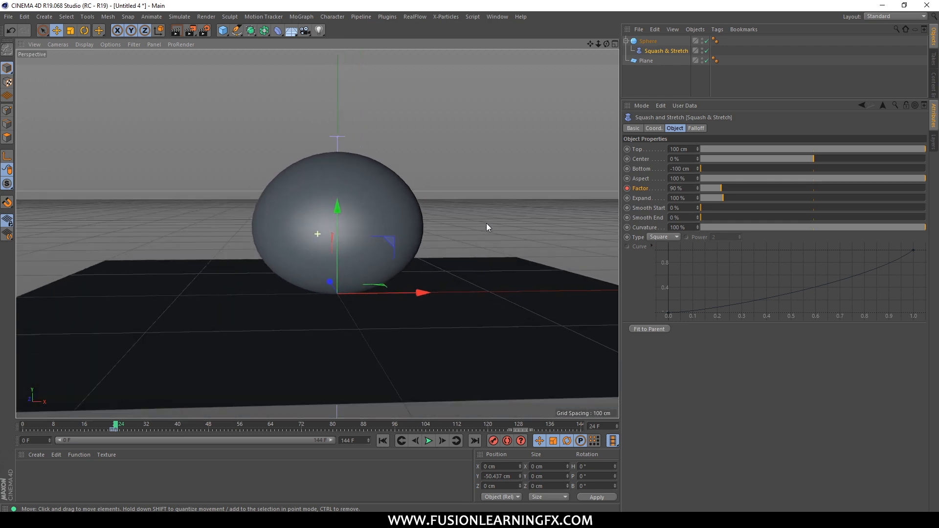
At frame 26, set the Squash & Stretch Factor to 100% and record a keyframe for it.
left_click_drag(121, 430, 119, 429)
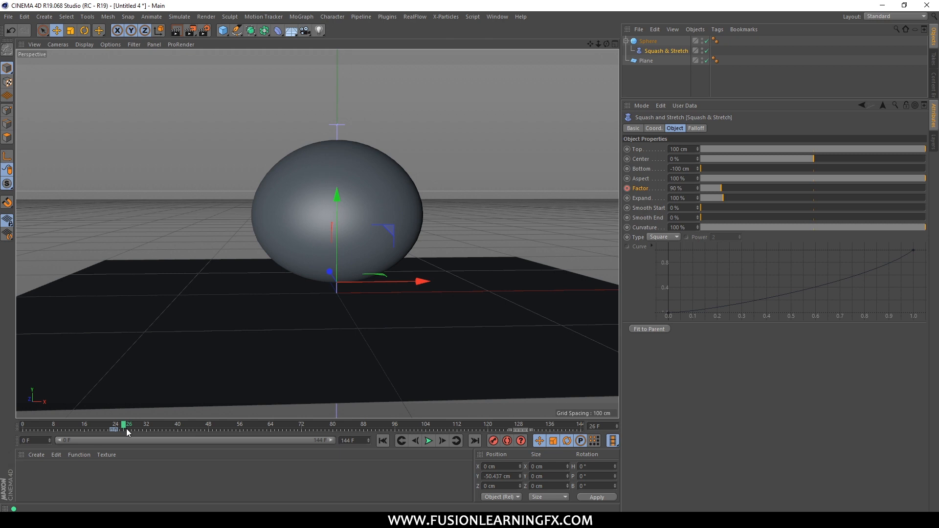
left_click_drag(685, 190, 651, 192)
type("100")
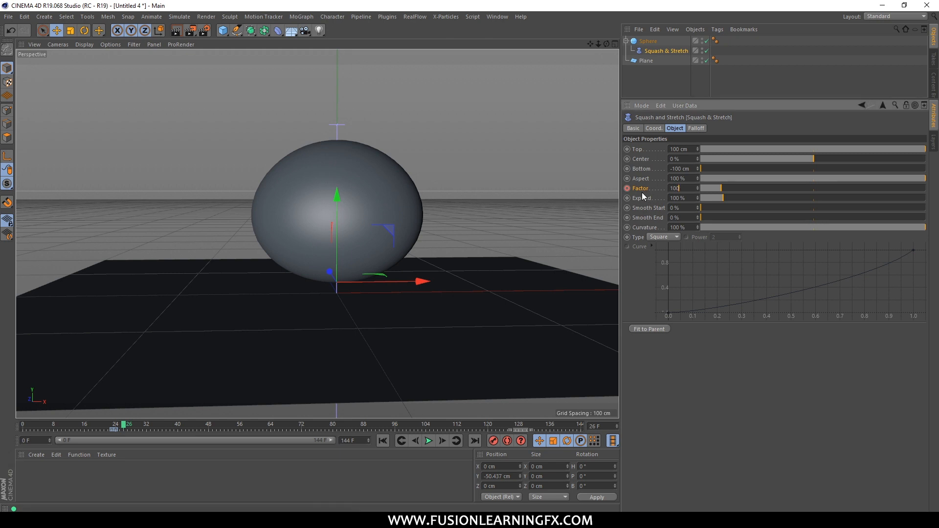
key("Return")
left_click(627, 189, "ctrl")
Play the animation from the start, then return to frame 24 to check the squash at the first impact.
left_click_drag(119, 426, 22, 427)
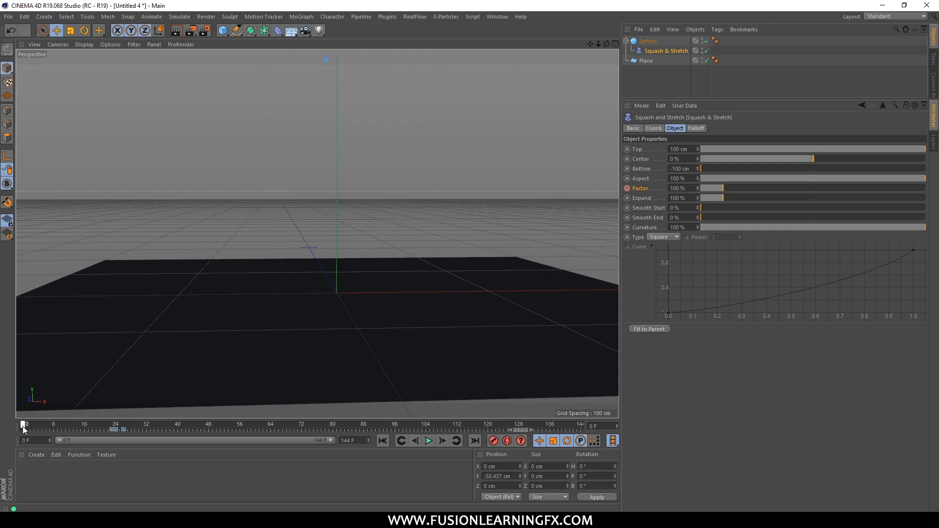
left_click(427, 445)
left_click_drag(152, 429, 115, 429)
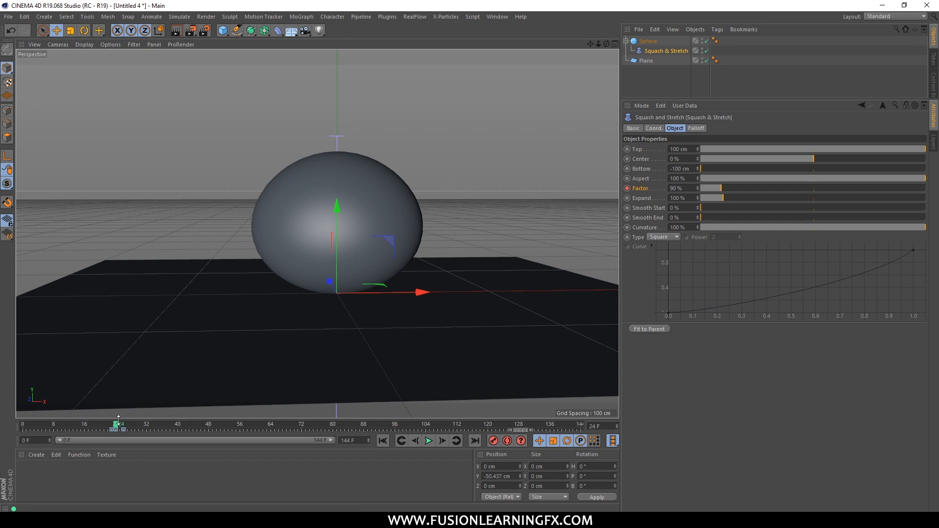
Examine the Squash & Stretch deformer's Factor curve in the F-Curve timeline, then close that window.
left_click(661, 67)
left_click(663, 51)
left_click(489, 18)
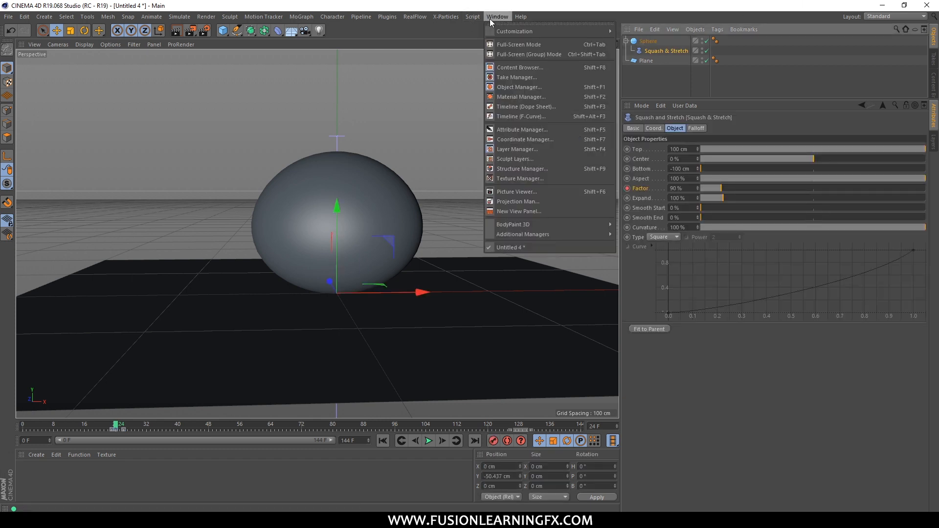
left_click(514, 118)
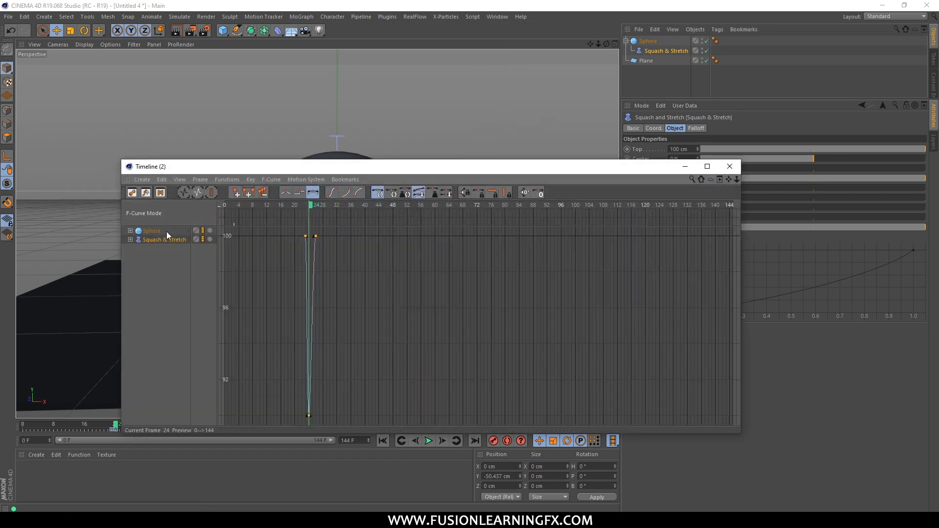
left_click_drag(323, 166, 449, 88)
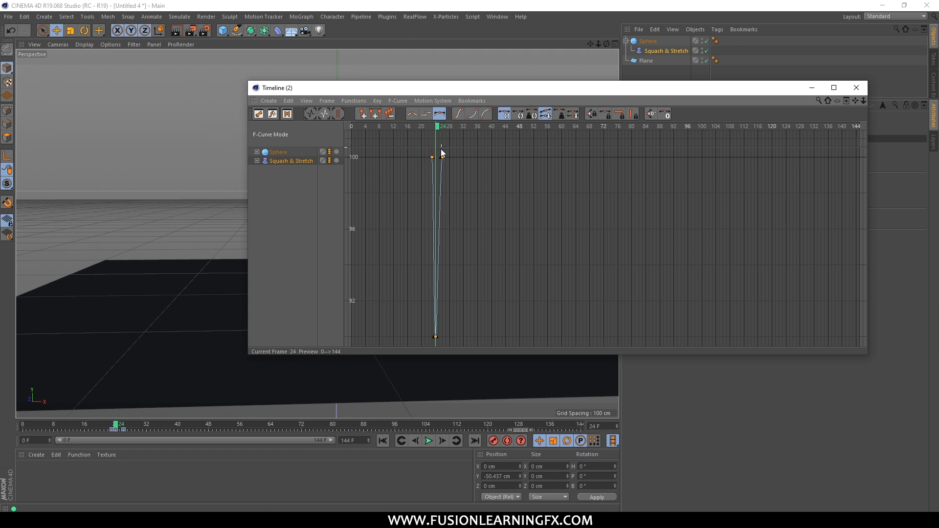
left_click(257, 161)
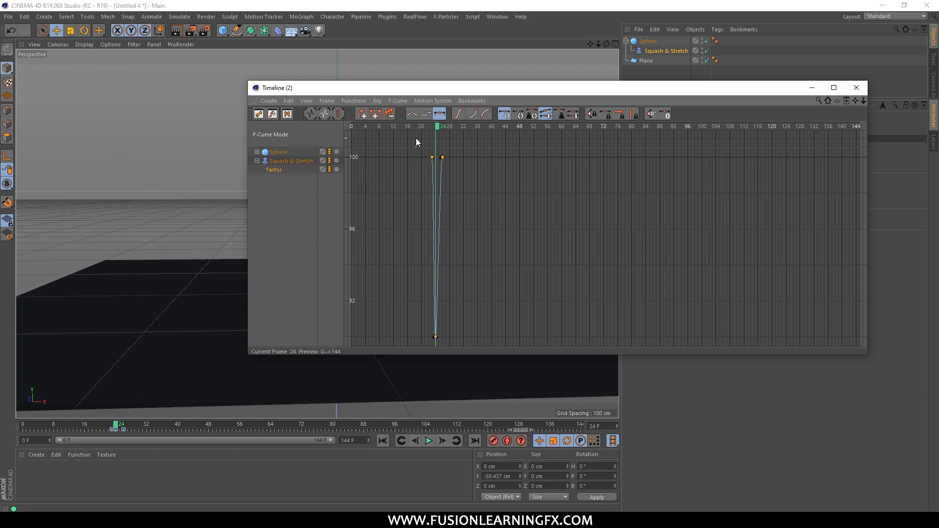
left_click_drag(439, 128, 444, 128)
left_click_drag(446, 93, 752, 177)
left_click_drag(750, 218, 743, 220)
left_click_drag(746, 178, 210, 163)
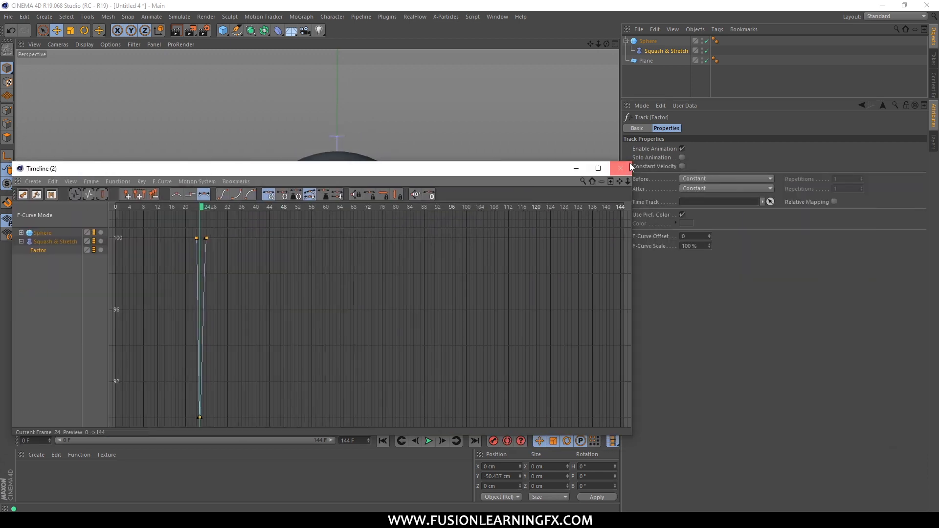
left_click(615, 164)
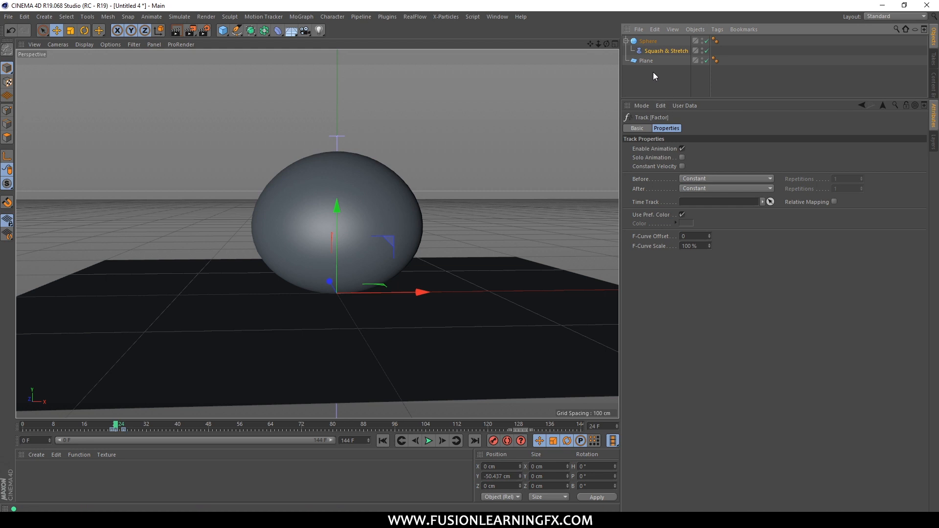
Select the sphere, scrub to the second impact around frame 55, and examine its contact with the plane up close.
left_click(645, 42)
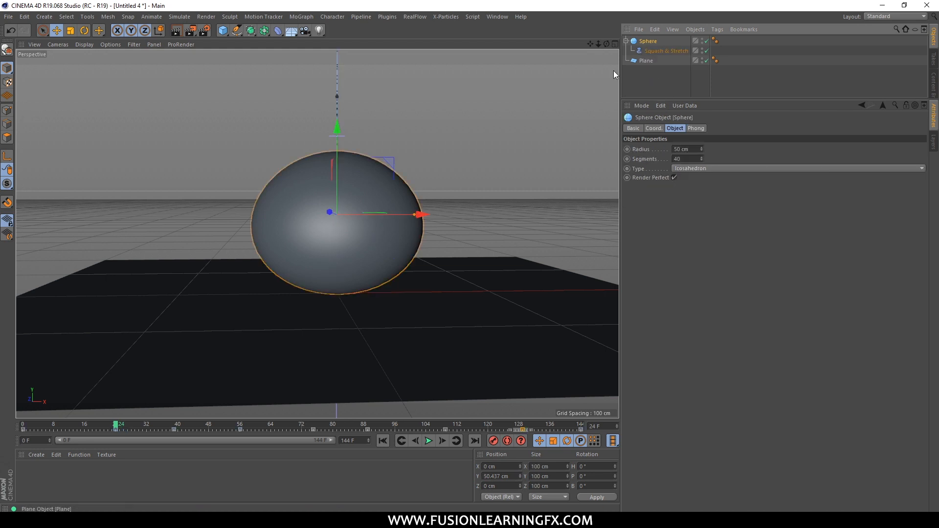
left_click(174, 424)
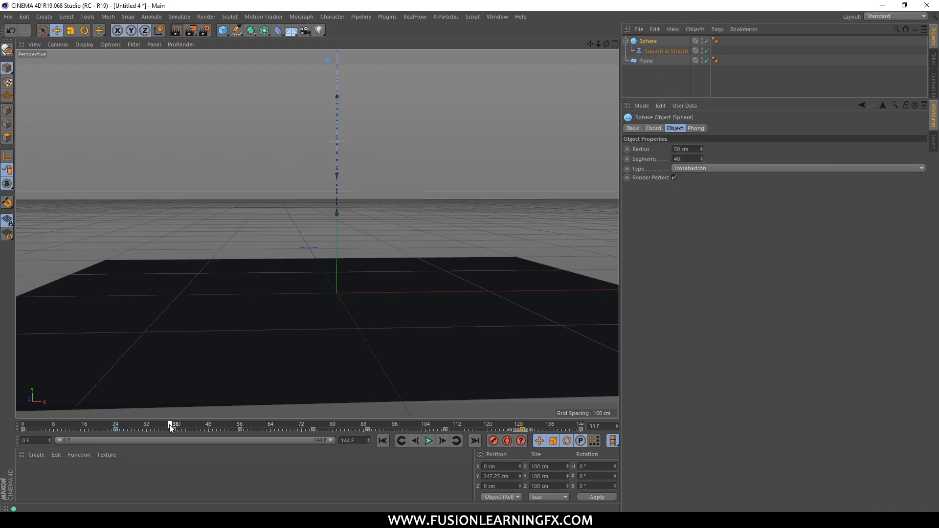
scroll(368, 168, "down", 8)
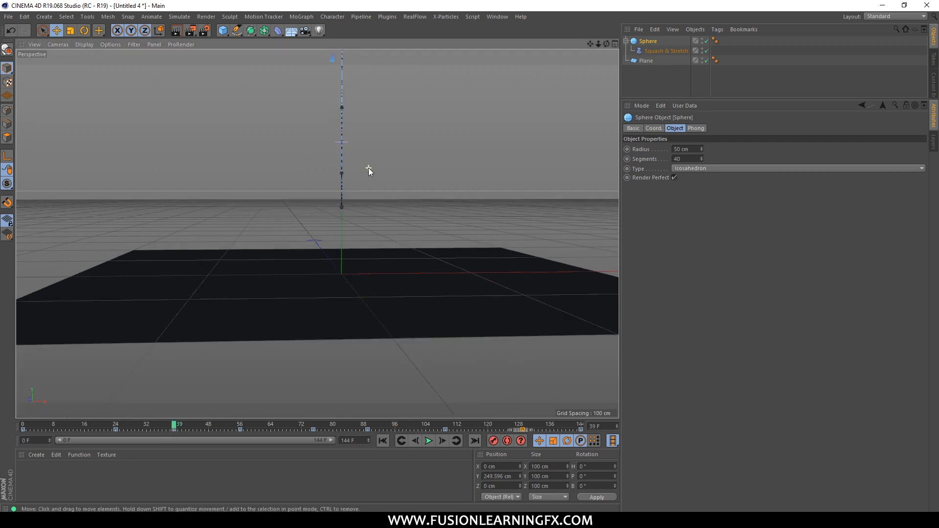
middle_click_drag(383, 152, 332, 305, "alt")
middle_click_drag(311, 154, 306, 117, "alt")
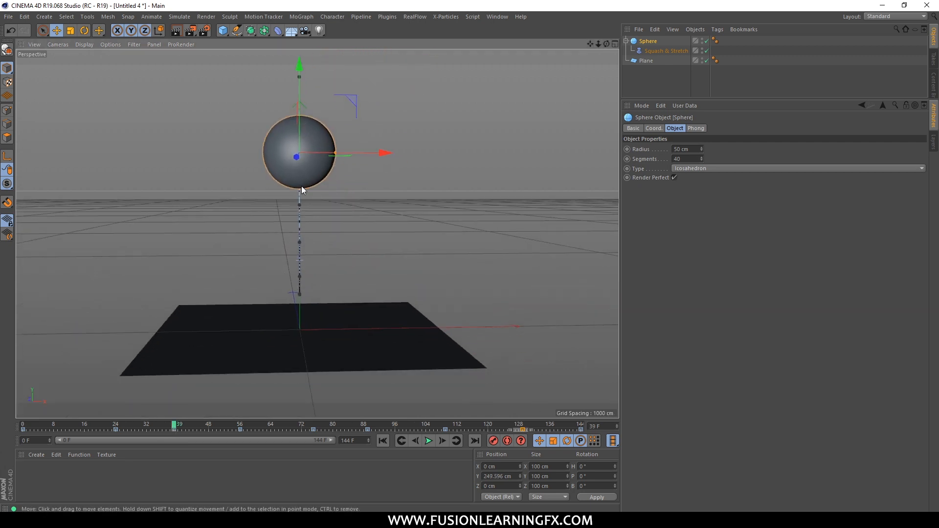
left_click_drag(173, 425, 235, 425)
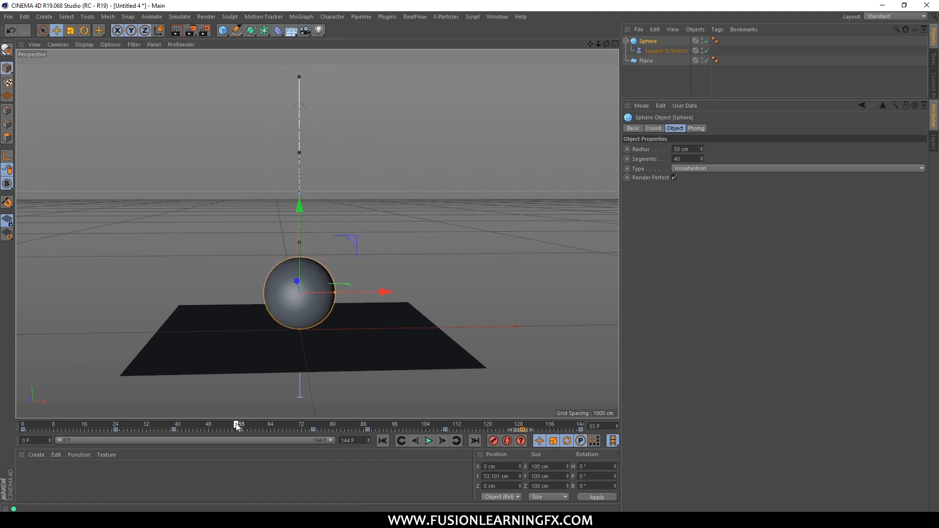
scroll(314, 327, "up", 2)
scroll(257, 392, "up", 3)
middle_click_drag(315, 308, 338, 224, "alt")
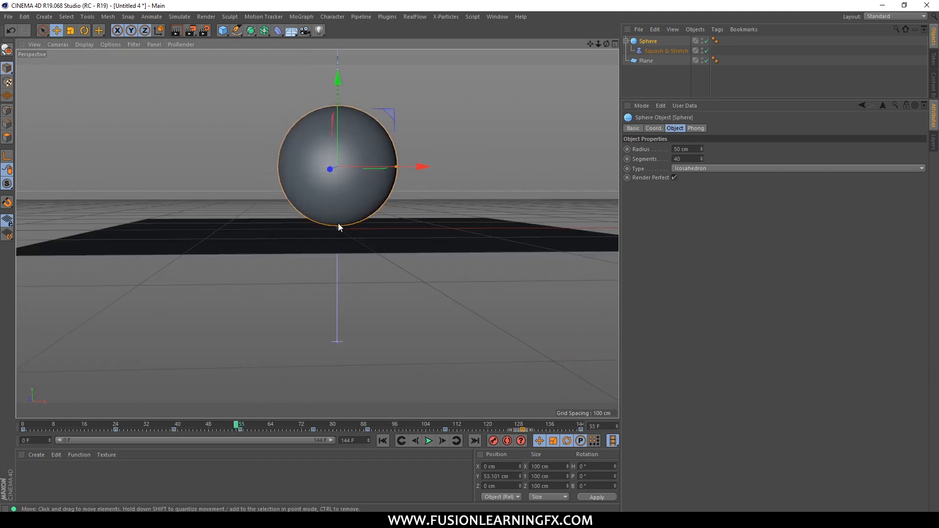
scroll(338, 227, "up", 3)
left_click(240, 424)
left_click_drag(240, 425, 238, 426)
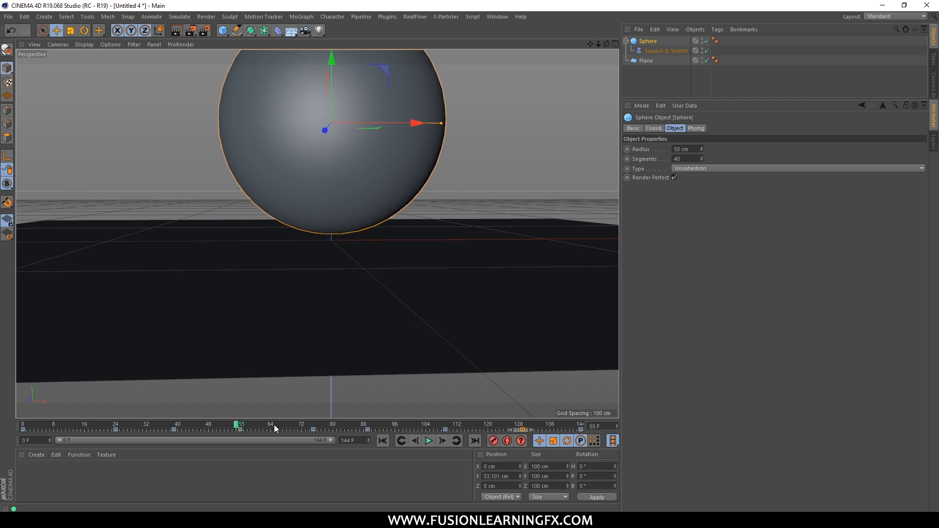
Select the Squash & Stretch deformer and keyframe its Factor at 100% on frame 55 and 90% on frame 56.
left_click(650, 51)
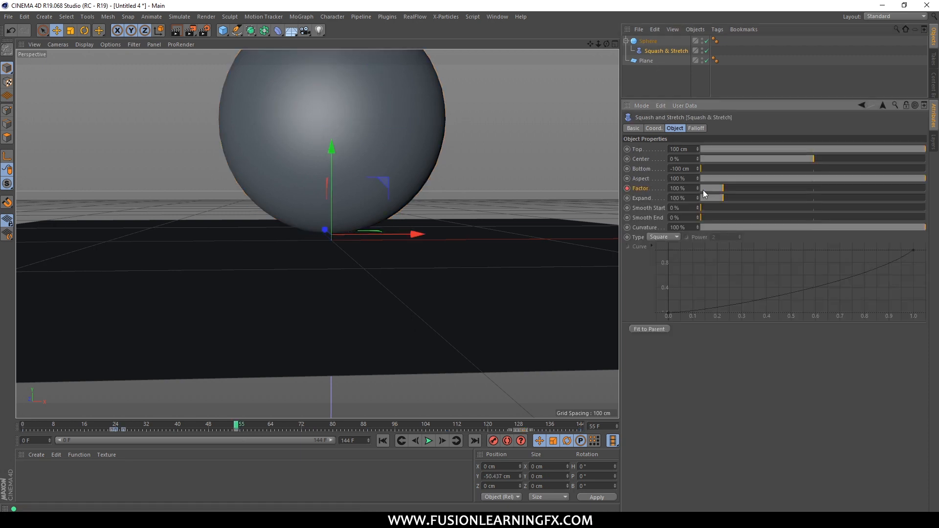
key("g")
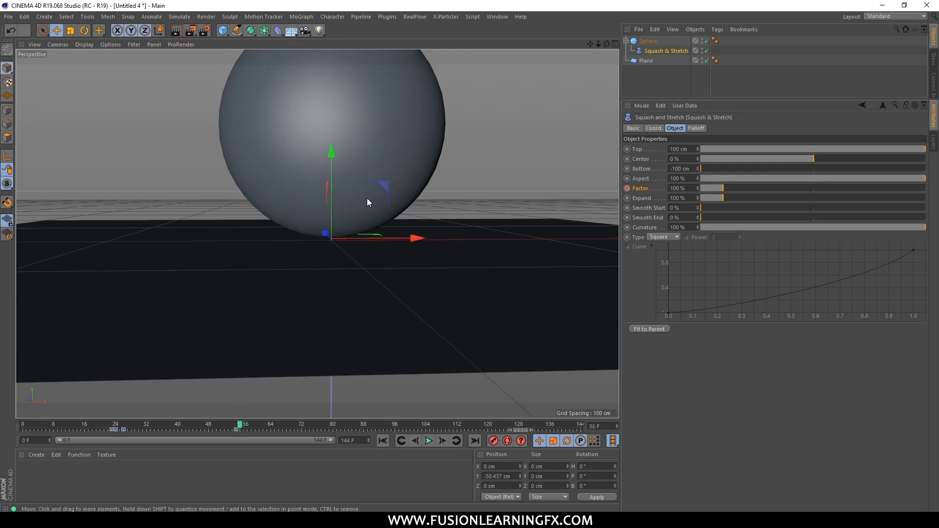
left_click(683, 188)
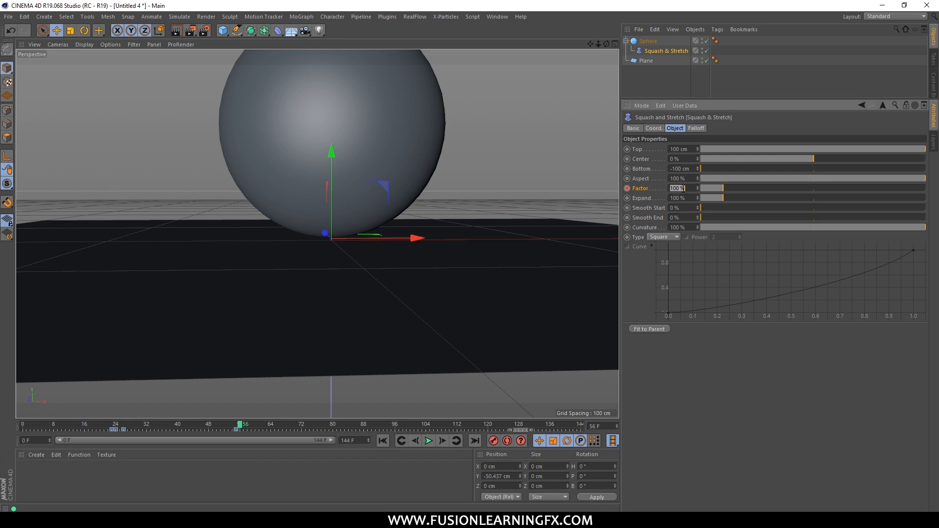
key("Return")
left_click(627, 187, "ctrl")
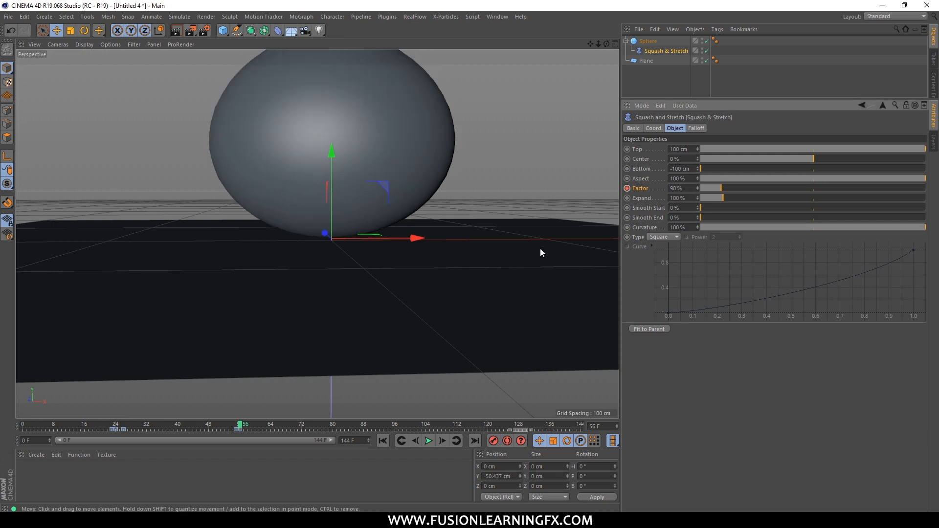
At frame 58, set the Squash & Stretch Factor to 100% and record a keyframe for it.
left_click_drag(241, 427, 247, 427)
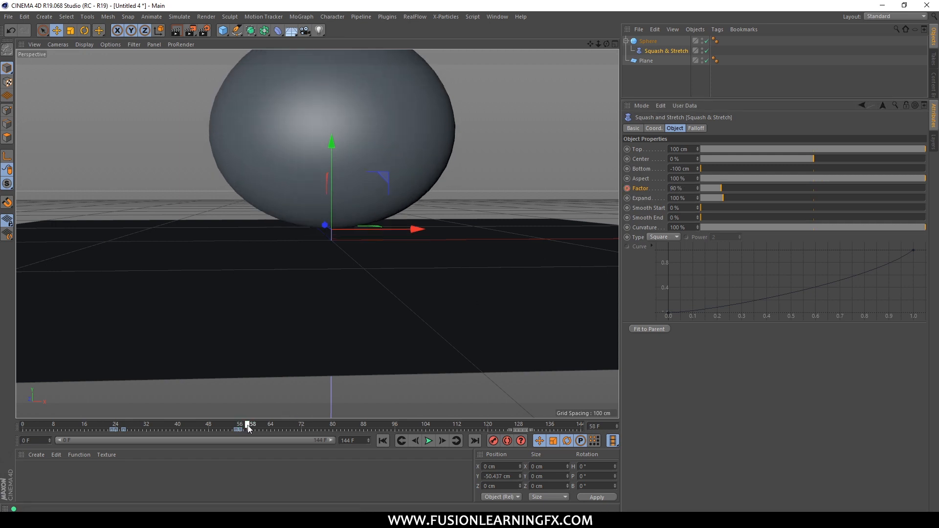
double_click(679, 188)
type("10")
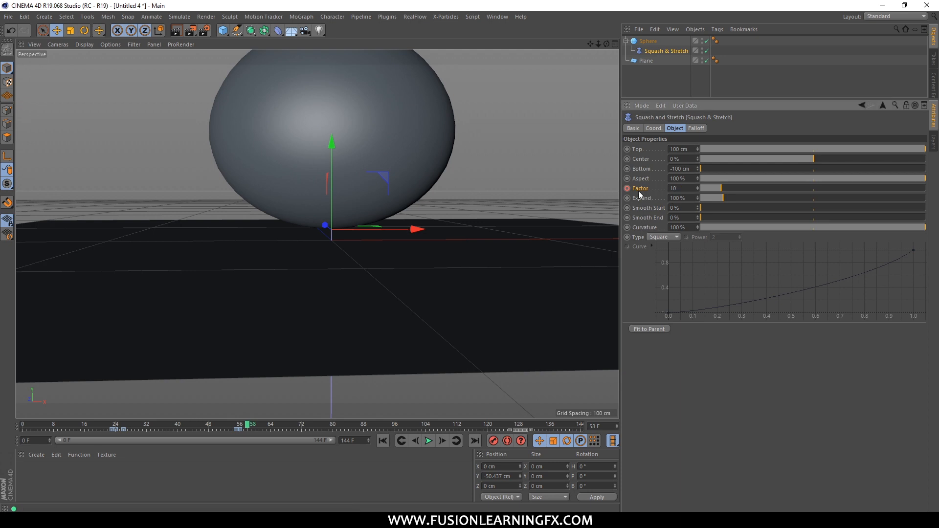
type("0")
key("Return")
left_click(626, 187, "ctrl")
Play the animation from the start with the whole bounce in view to check the first two squashes.
scroll(415, 195, "down", 5)
middle_click_drag(415, 196, 345, 302, "alt")
left_click(383, 441)
scroll(405, 306, "down", 4)
middle_click_drag(406, 304, 418, 328, "alt")
scroll(414, 348, "down", 2)
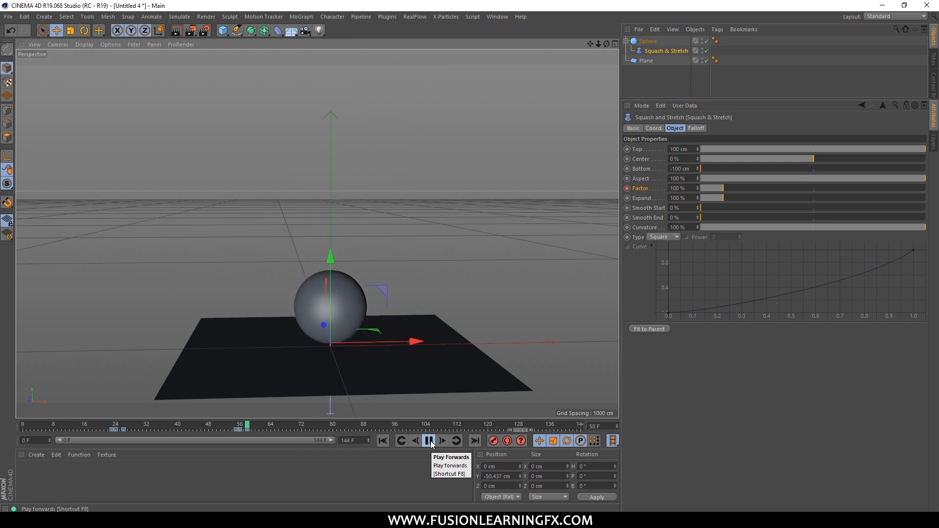
left_click(429, 441)
Scrub to the third impact around frames 88 and 89, select the sphere, and examine its contact with the plane.
left_click_drag(97, 424, 363, 434)
left_click(647, 43)
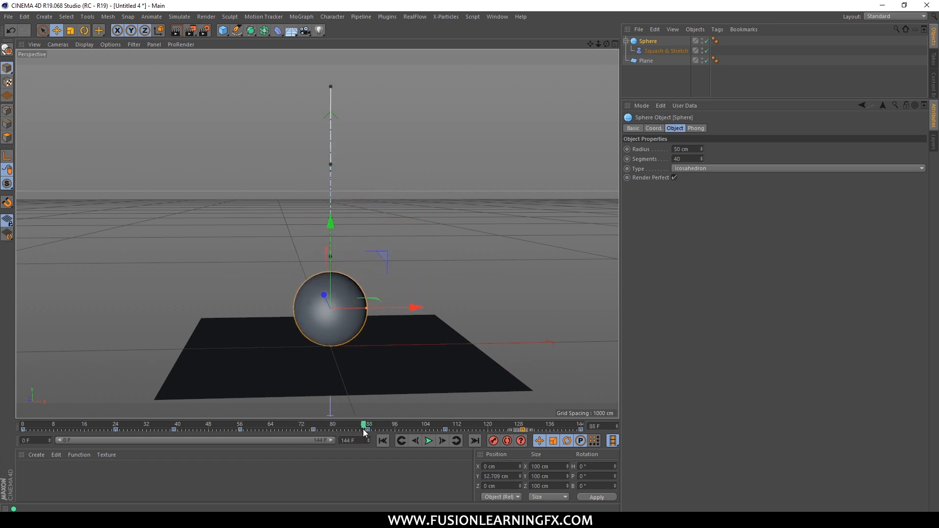
scroll(332, 330, "up", 5)
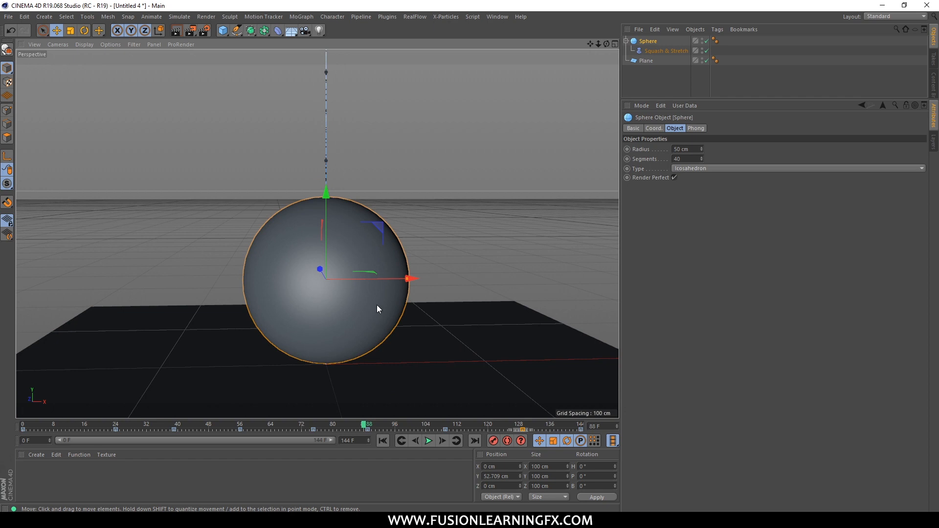
scroll(387, 259, "up", 3)
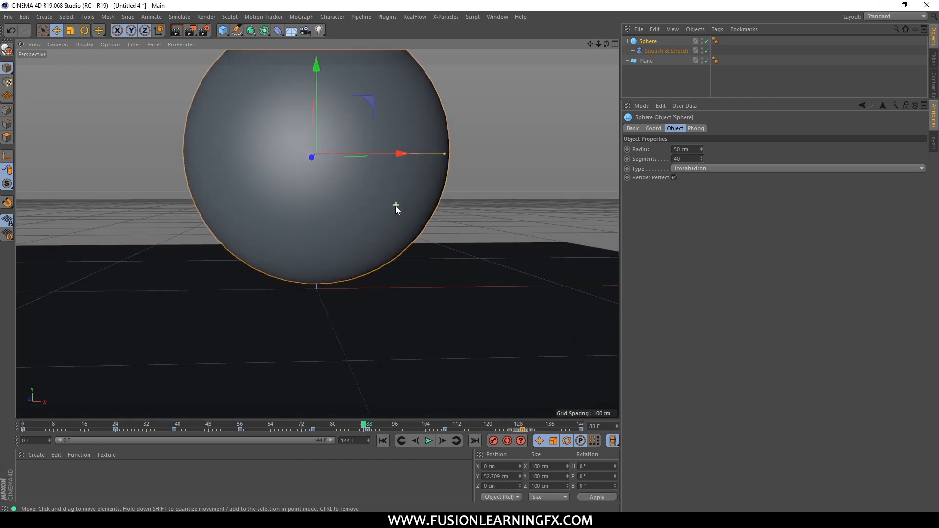
left_click(368, 425)
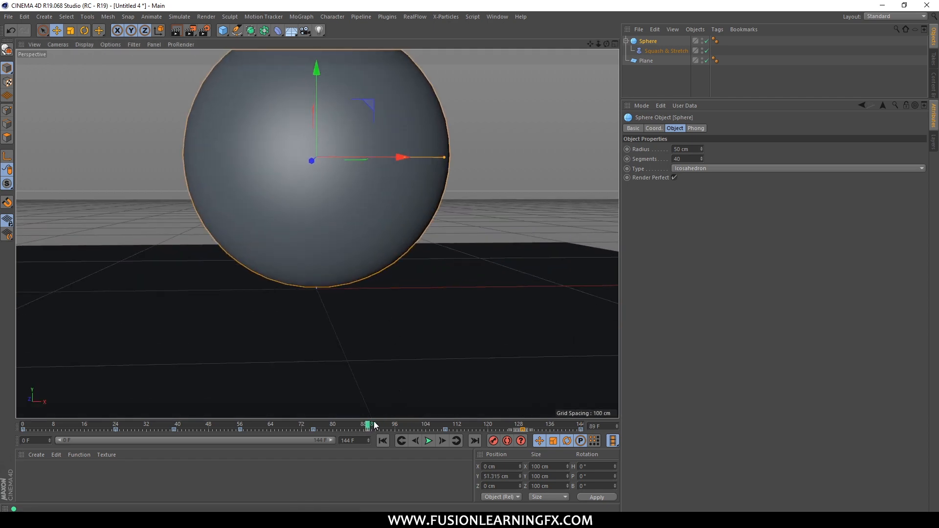
left_click_drag(370, 426, 365, 425)
scroll(421, 262, "up", 5)
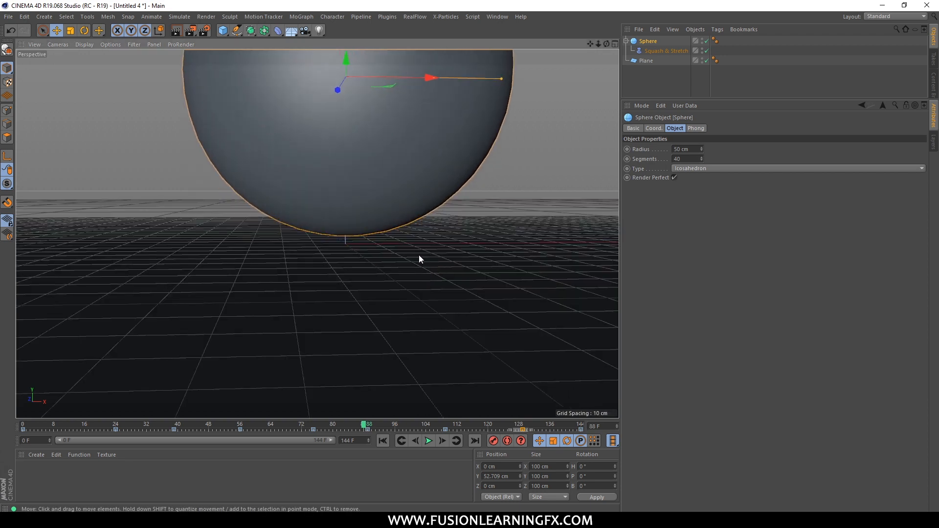
scroll(418, 261, "down", 4)
Select the Squash & Stretch deformer and keyframe its Factor at 100% on frame 88 and 94% on frame 89.
left_click(665, 50)
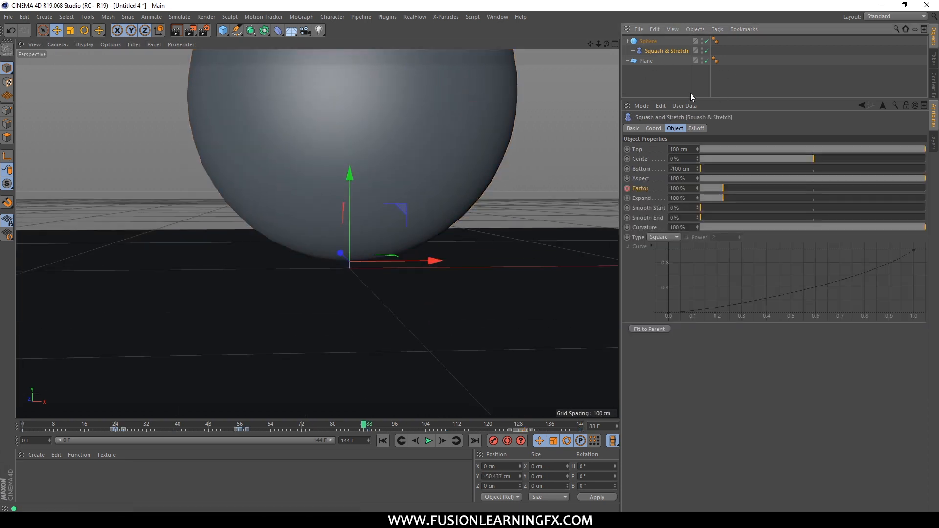
left_click_drag(367, 426, 378, 428)
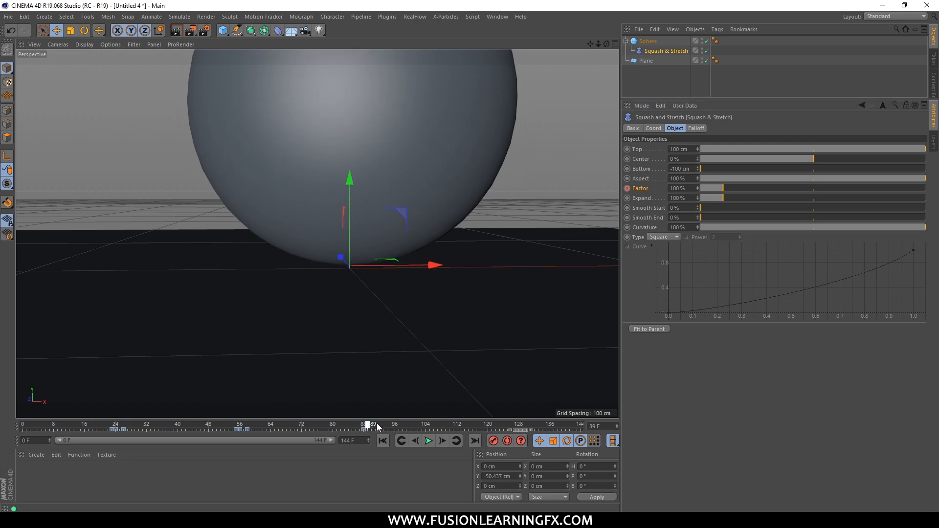
double_click(691, 189)
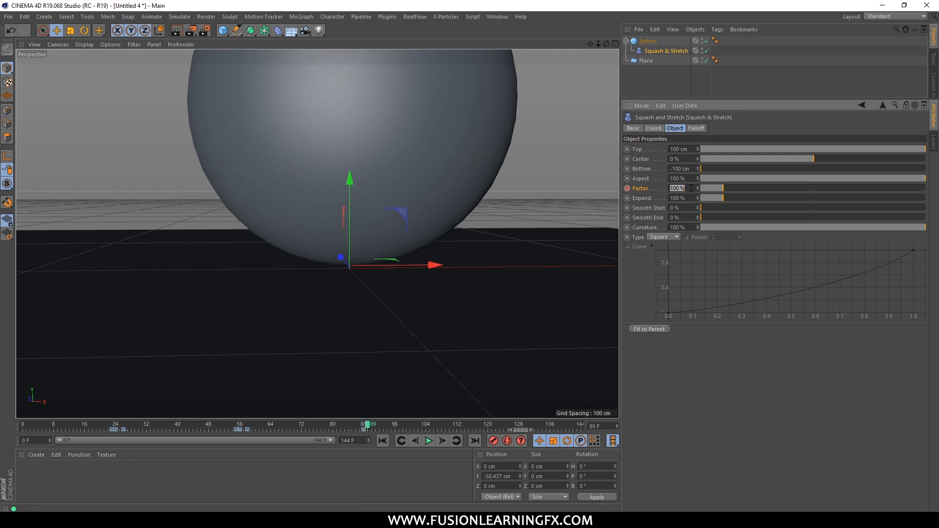
type("94")
key("Return")
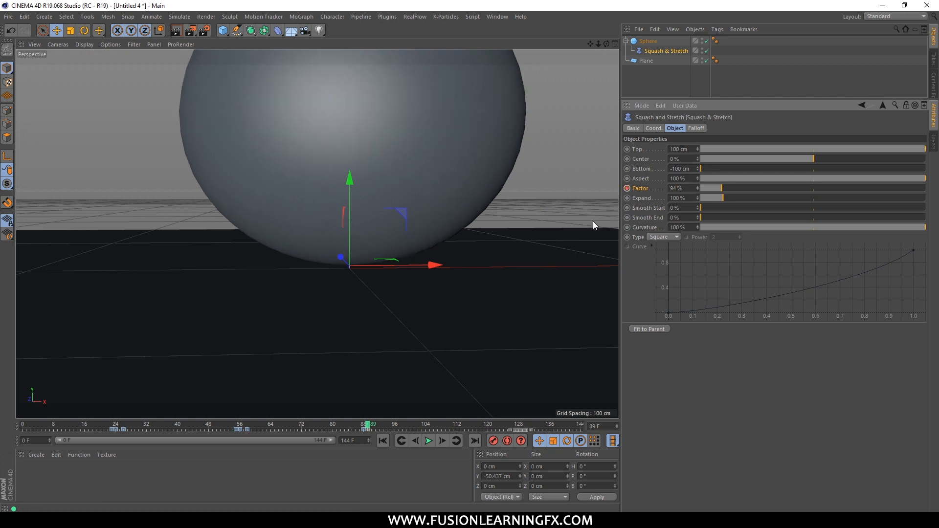
At frame 91, set the Squash & Stretch Factor to 100% and record a keyframe for it.
left_click_drag(366, 427, 376, 428)
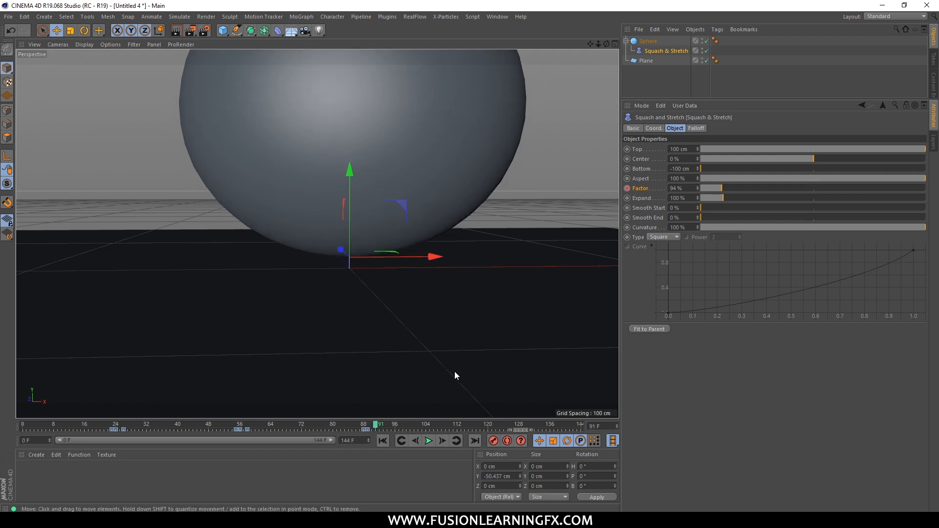
left_click(687, 189)
type("100")
key("Return")
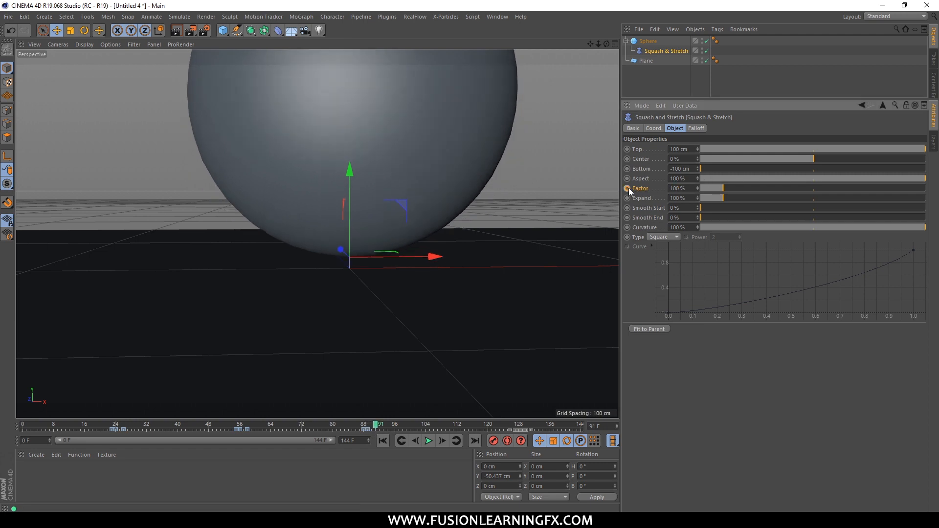
left_click(628, 188, "ctrl")
Go to the fourth impact at frame 128 and keyframe the Squash & Stretch deformer's Factor at 100%.
scroll(380, 199, "down", 5)
middle_click_drag(403, 210, 328, 268, "alt")
left_click_drag(375, 426, 519, 428)
left_click(646, 41)
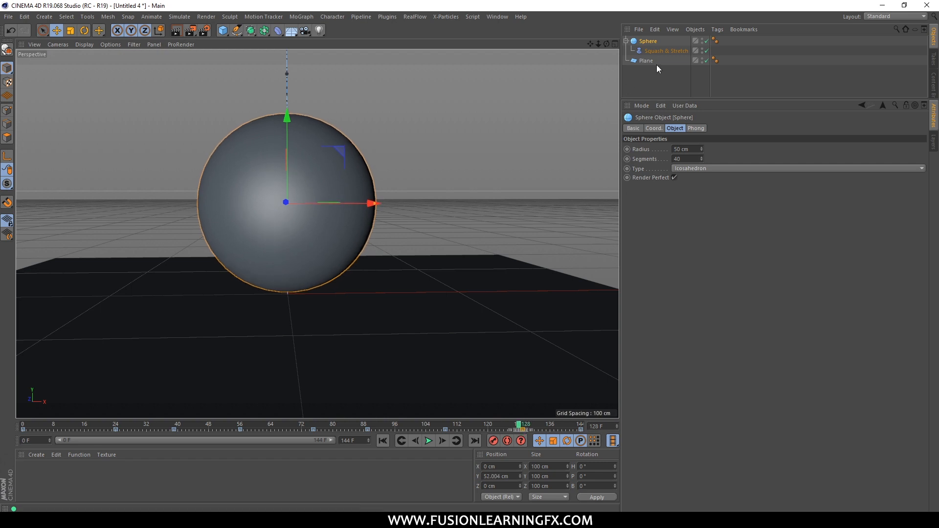
left_click(665, 51)
left_click(627, 188, "ctrl")
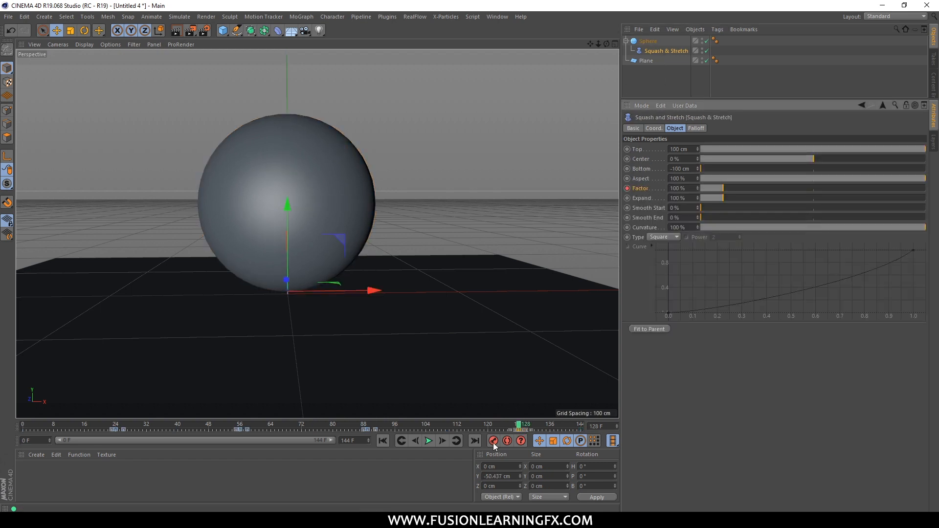
At frame 129, set the Squash & Stretch Factor to 96% and record a keyframe for it.
left_click(524, 425)
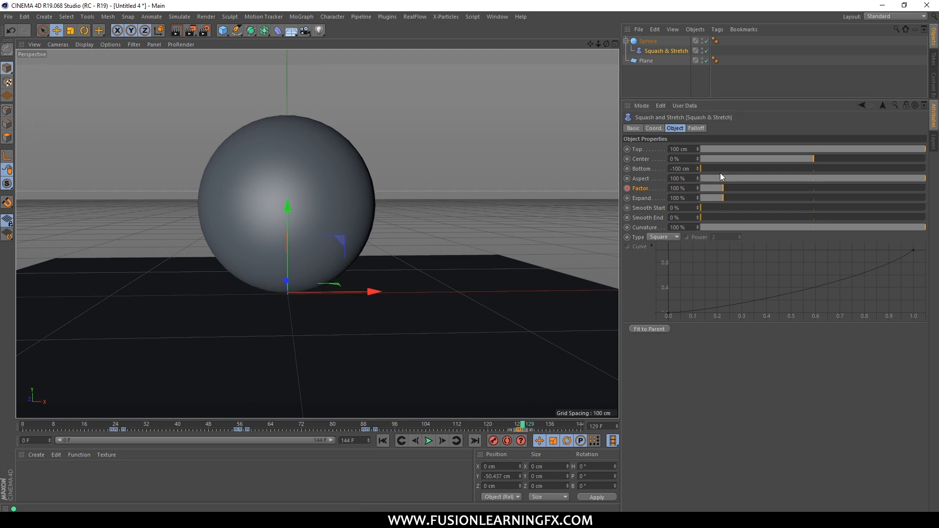
left_click(685, 188)
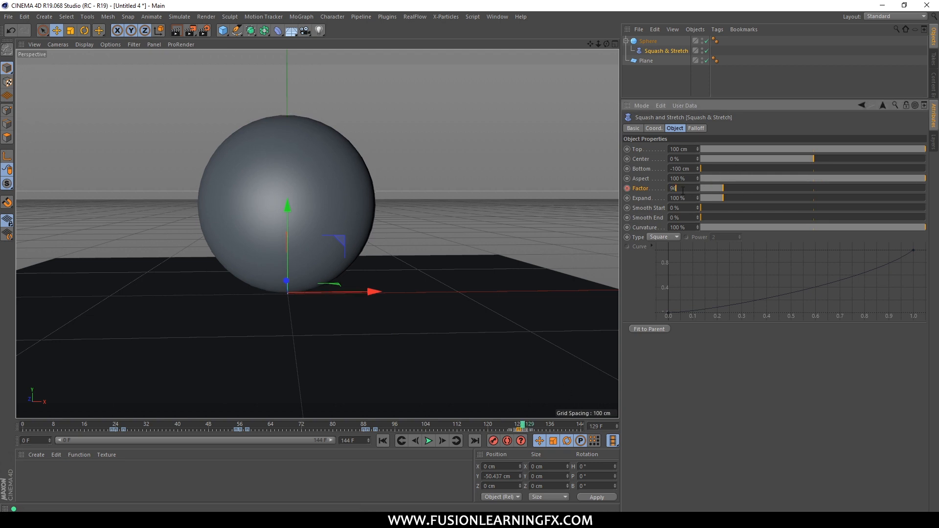
type("96")
key("Return")
At frame 132, set the Squash & Stretch Factor back to 100% and record a keyframe for it.
left_click_drag(523, 426, 534, 426)
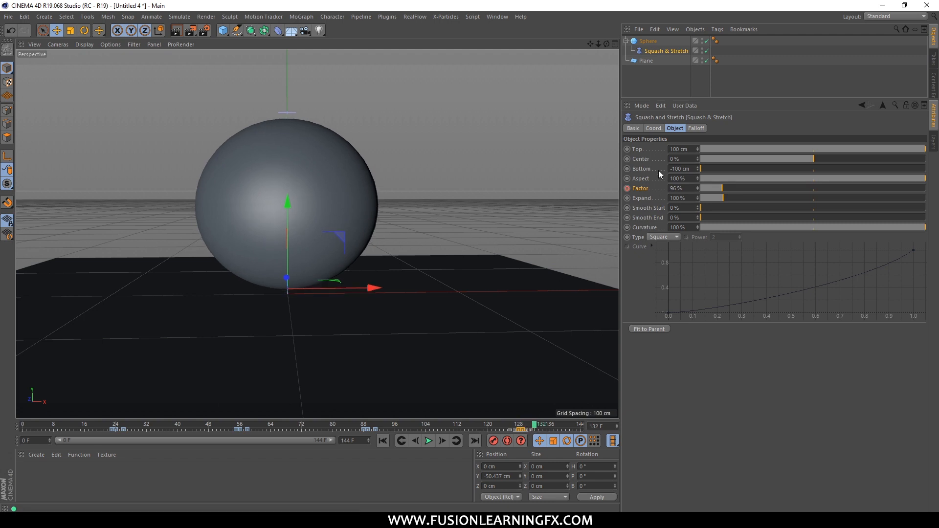
double_click(685, 188)
type("100")
key("Return")
left_click(626, 188, "ctrl")
Play the whole animation with nothing selected, check the bounce from a wider, higher angle, and return to frame 0.
scroll(284, 257, "down", 5)
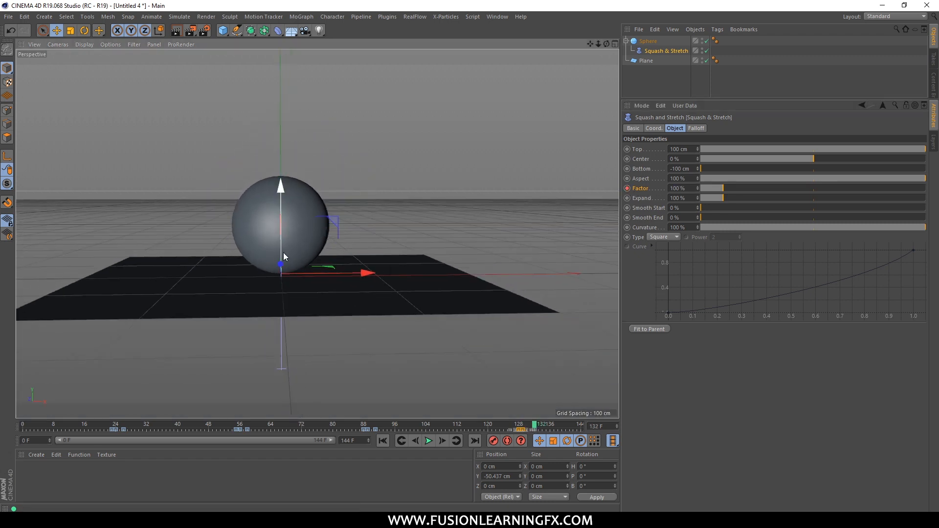
scroll(284, 257, "down", 3)
left_click(429, 441)
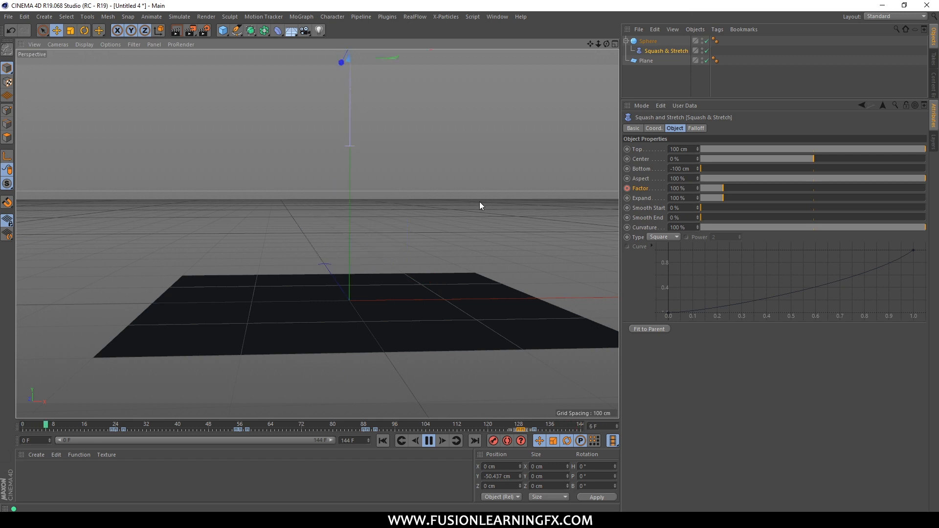
left_click(487, 185)
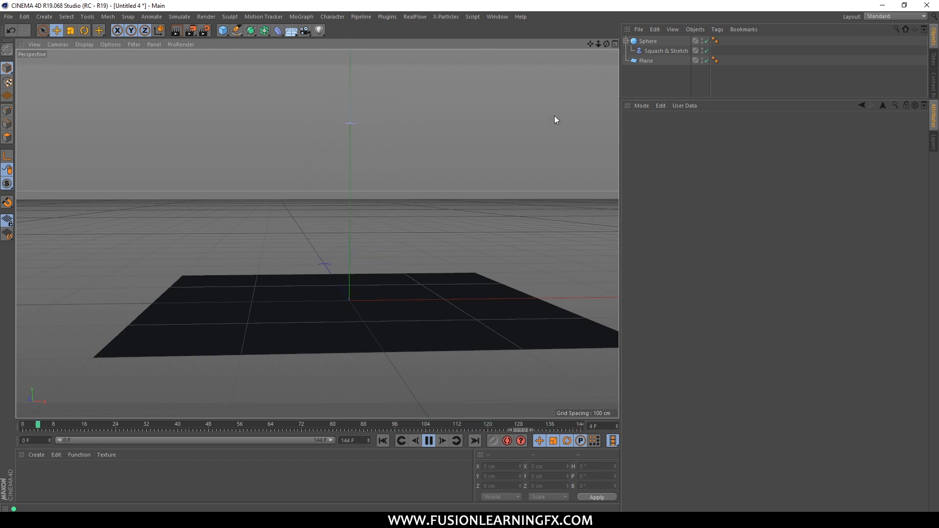
left_click_drag(412, 175, 426, 233, "alt")
scroll(415, 238, "down", 3)
middle_click_drag(446, 234, 409, 230, "alt")
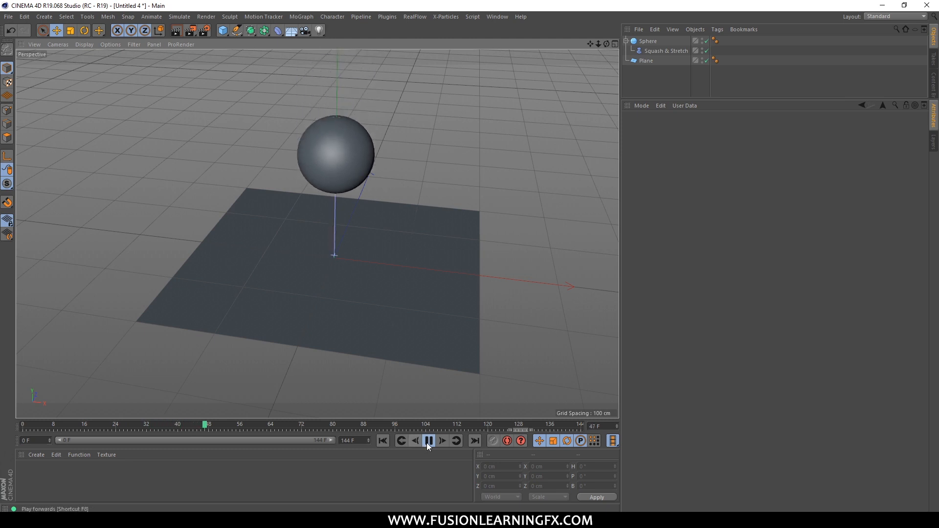
left_click(427, 440)
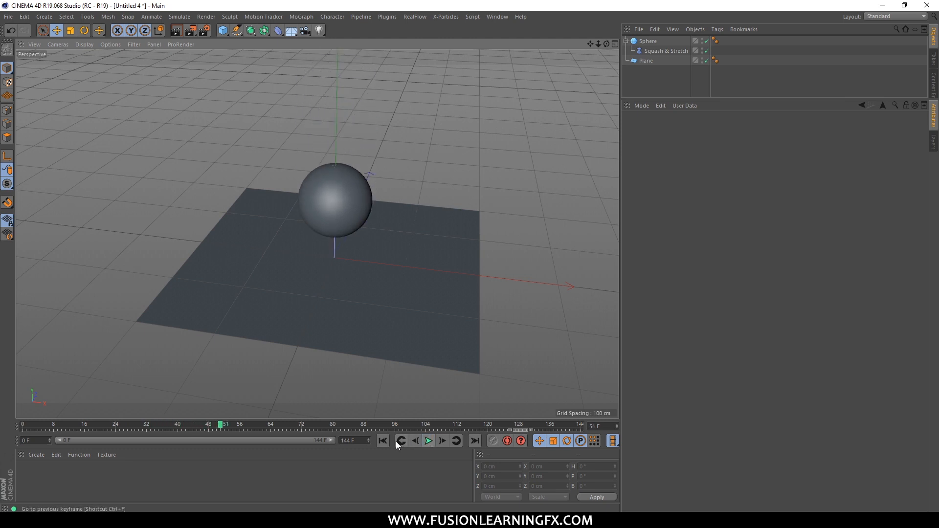
key("shift+f")
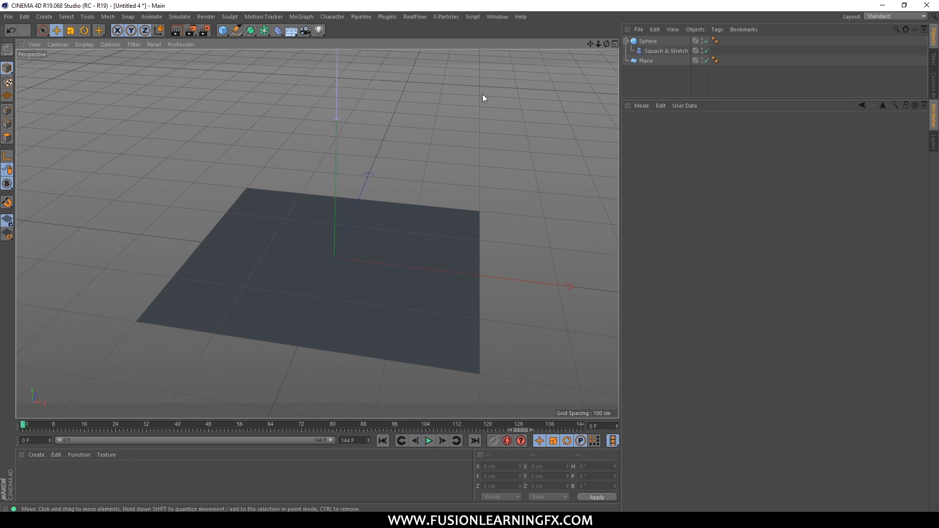
Bring the sphere at its starting height into view and switch the interface to the Animate layout.
middle_click_drag(495, 119, 493, 196, "alt")
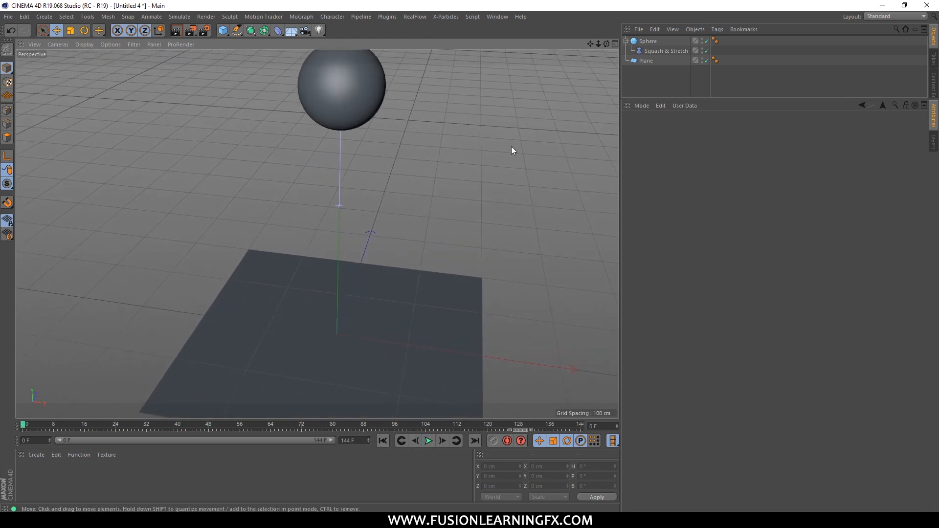
left_click(491, 18)
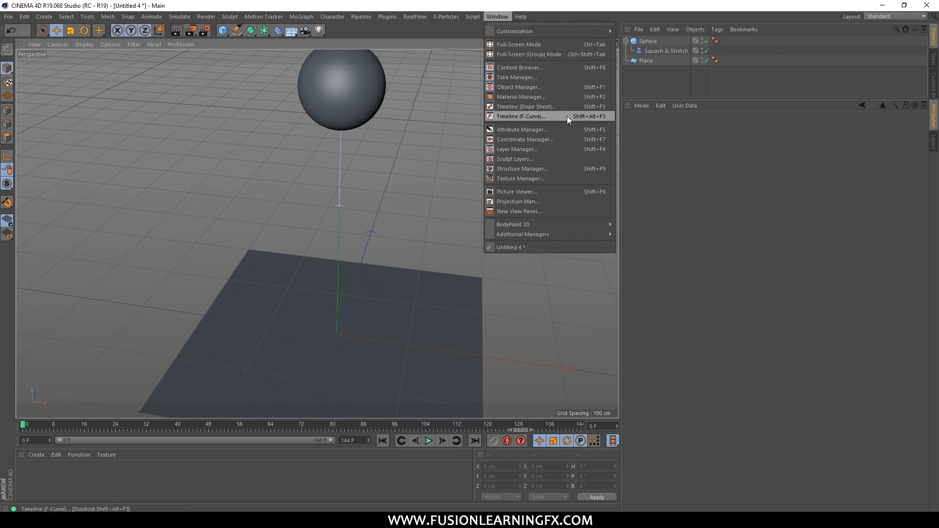
left_click(842, 67)
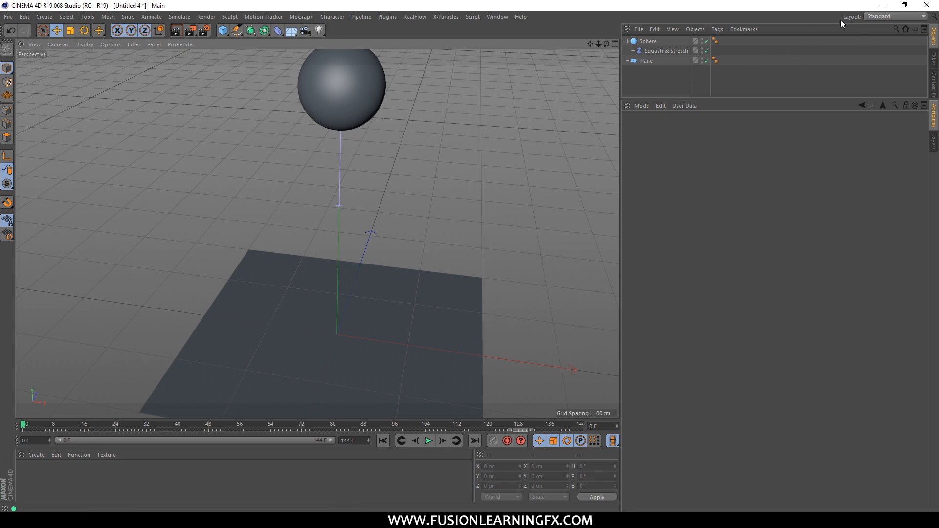
left_click(887, 16)
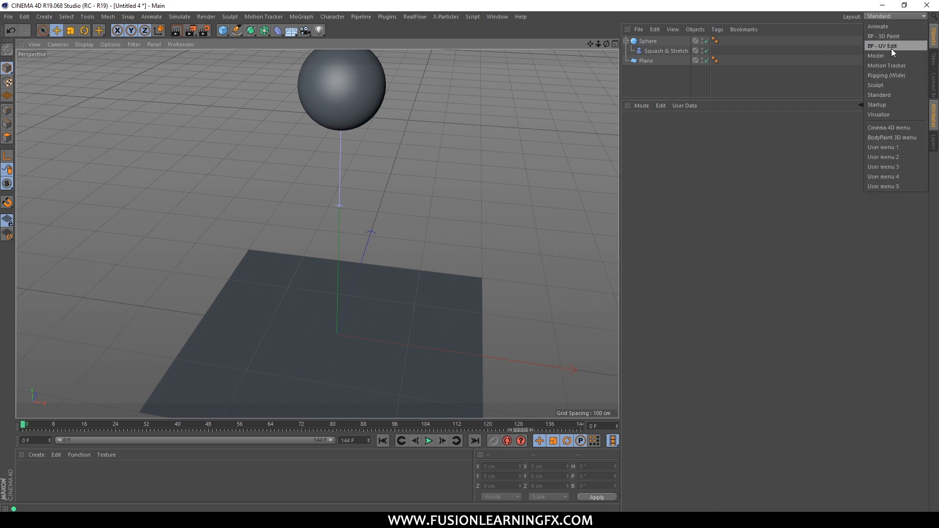
left_click(880, 26)
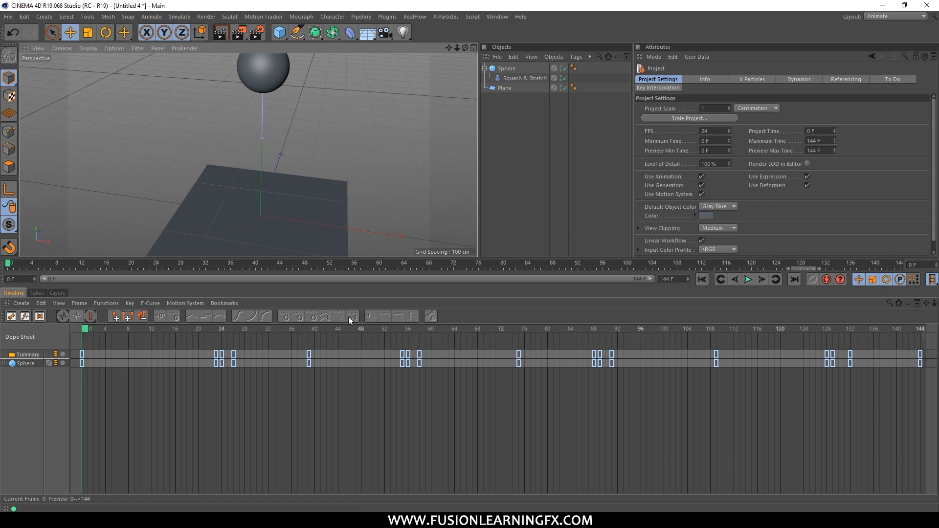
Switch the timeline to F-Curve mode and display the Sphere's full Position Y curve.
left_click(25, 317)
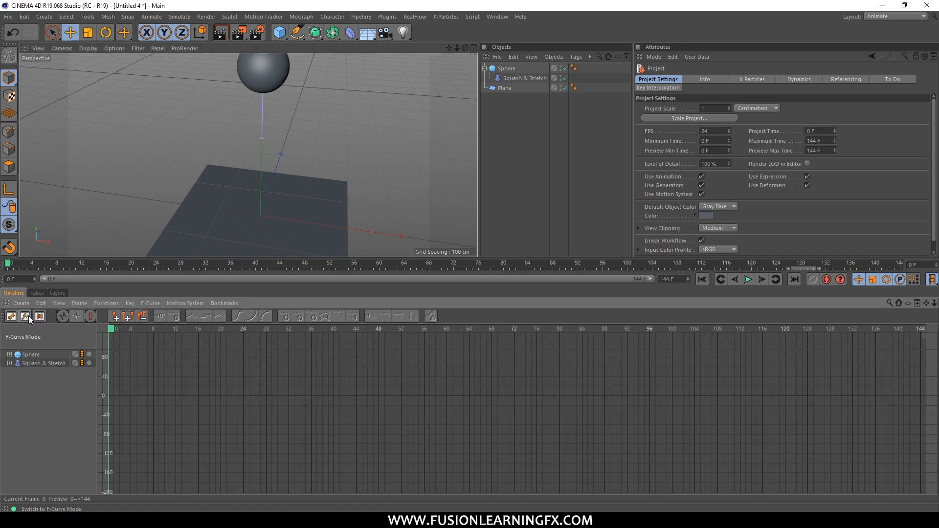
left_click(12, 318)
left_click(20, 355)
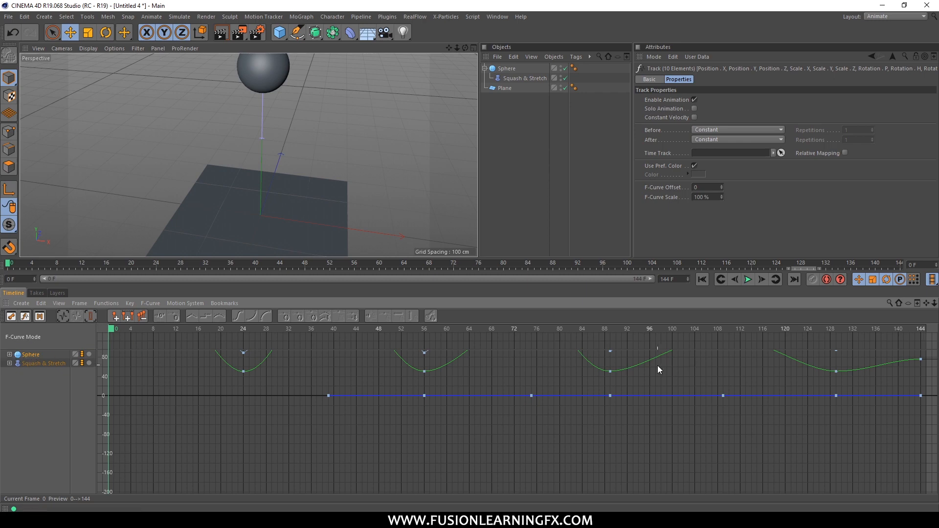
left_click(7, 360)
left_click(9, 354)
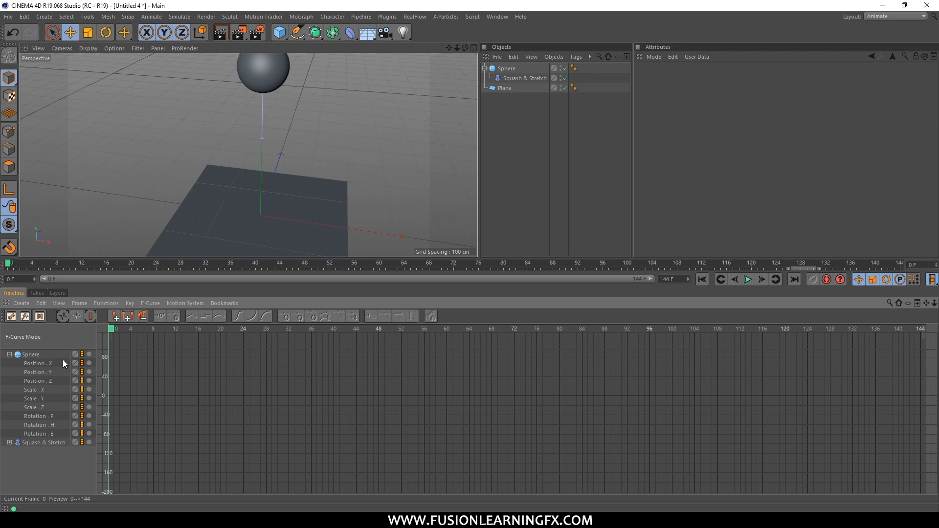
left_click(37, 364)
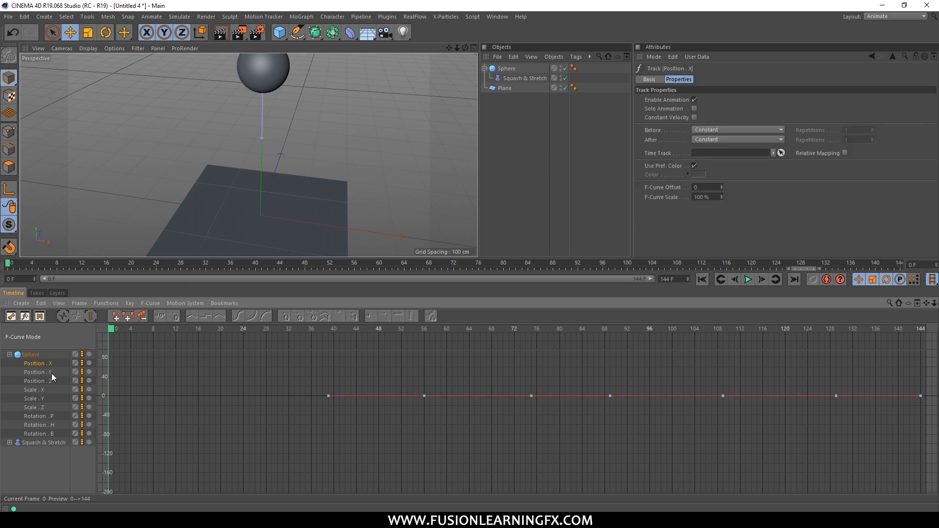
left_click(36, 374)
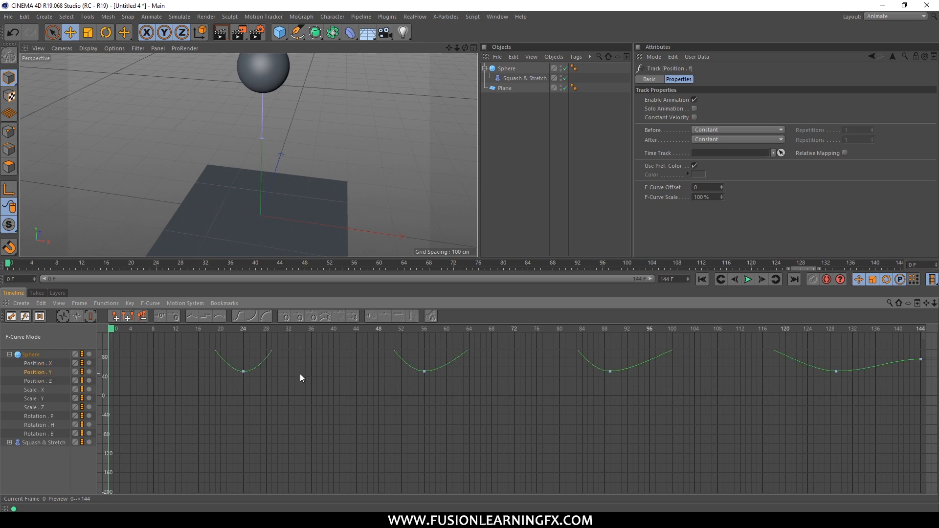
key("h")
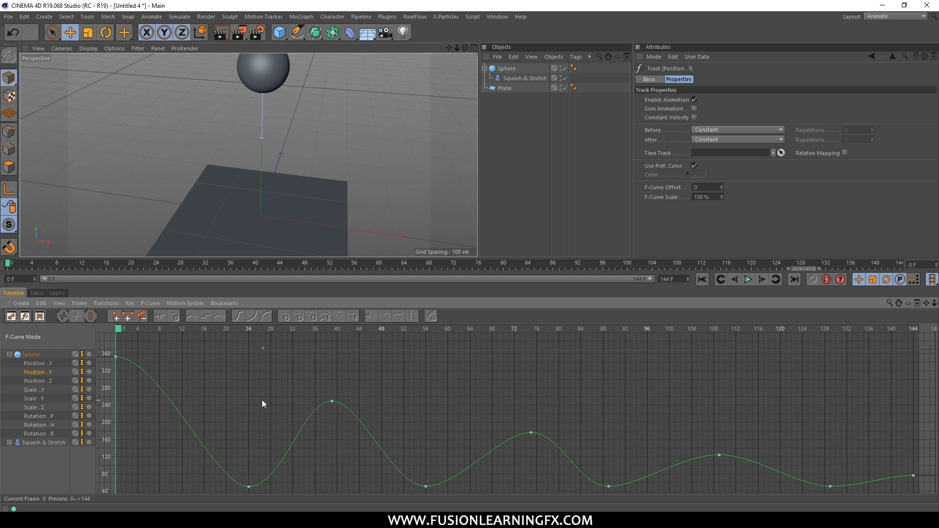
Scrub to the first impact at frame 24 and raise both tangents of its Position Y key into a broken V shape.
mouse_move(122, 329)
left_mouse_down()
mouse_move(276, 333)
mouse_move(107, 326)
left_mouse_up()
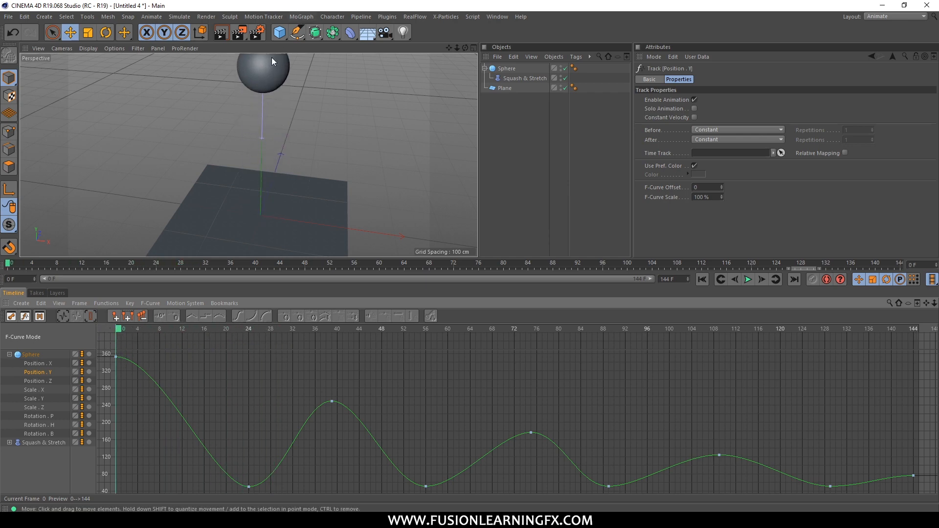
left_click_drag(119, 339, 151, 363)
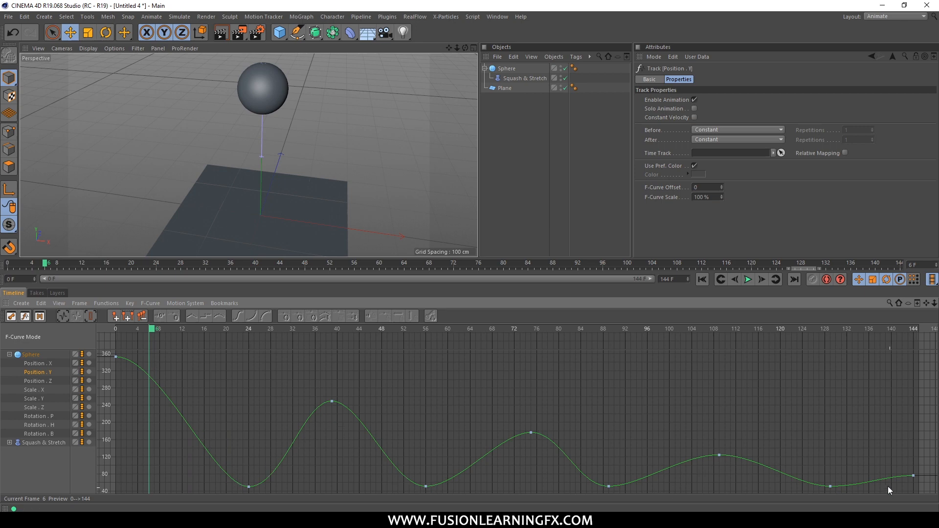
left_click_drag(155, 331, 257, 368)
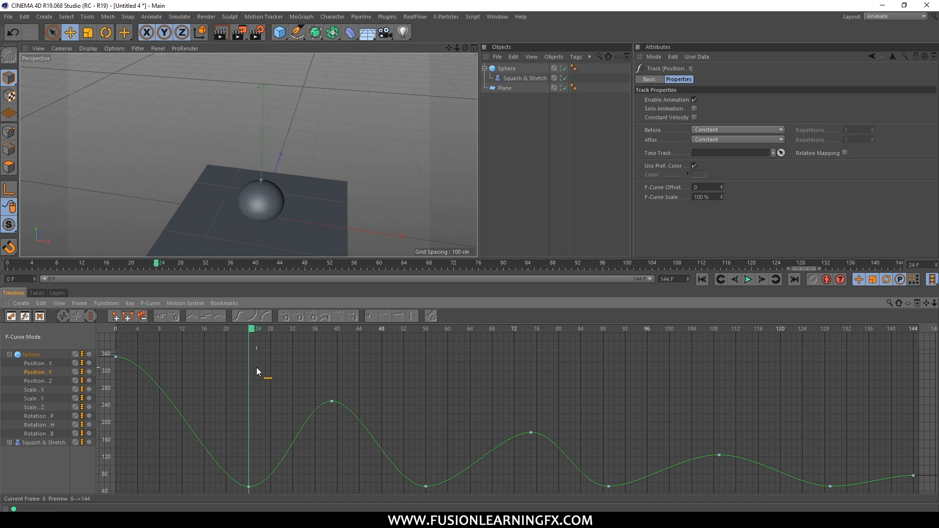
left_click(249, 486)
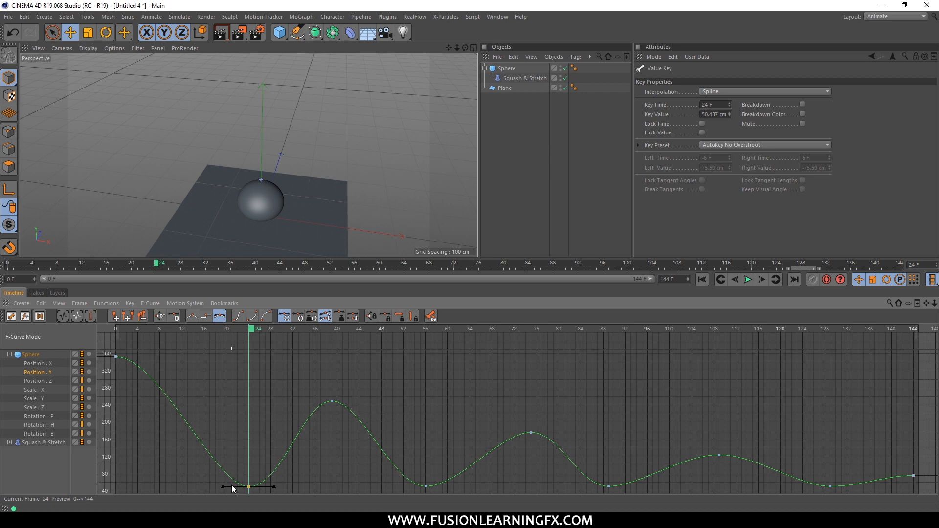
mouse_move(225, 487)
left_mouse_down()
mouse_move(228, 478)
mouse_move(268, 483)
mouse_move(226, 479)
left_mouse_up()
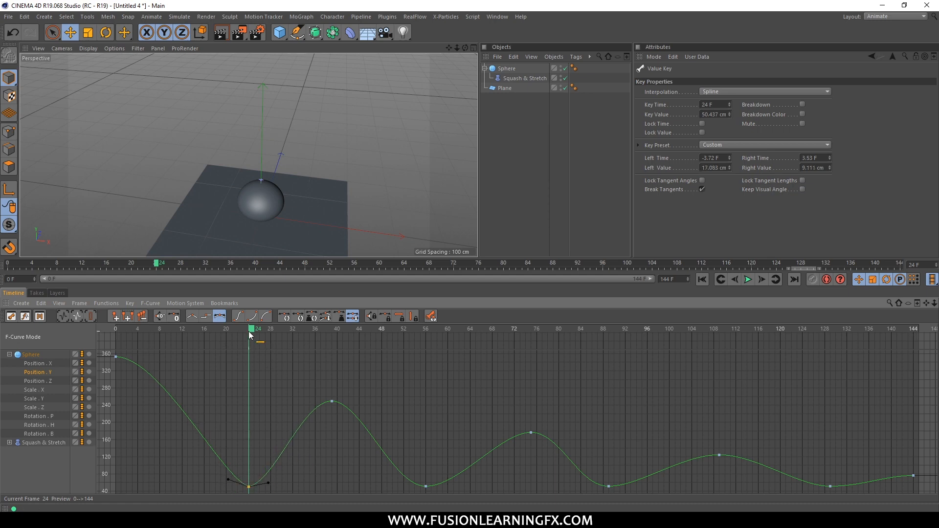
At frame 56, break the Position Y key's tangents and raise them to about 11.4 cm left and 19.4 cm right.
left_click_drag(250, 335, 424, 344)
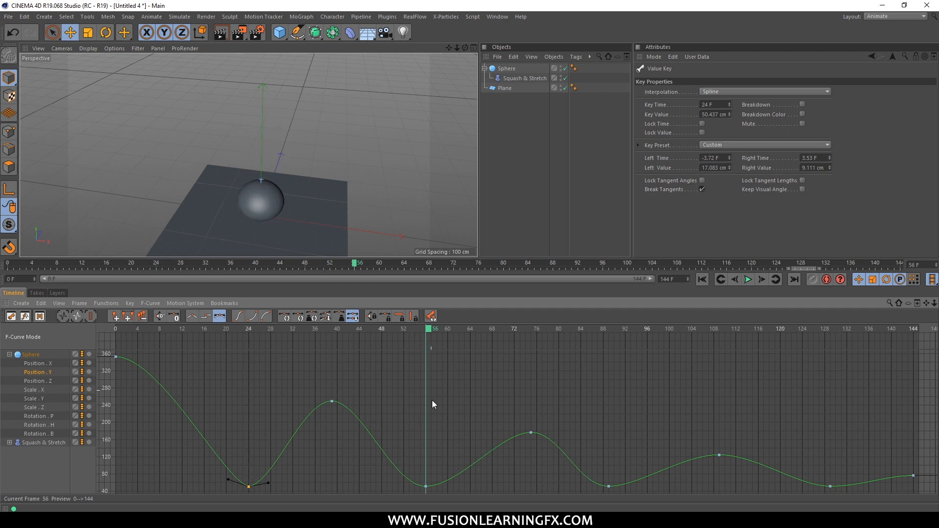
left_click(426, 487)
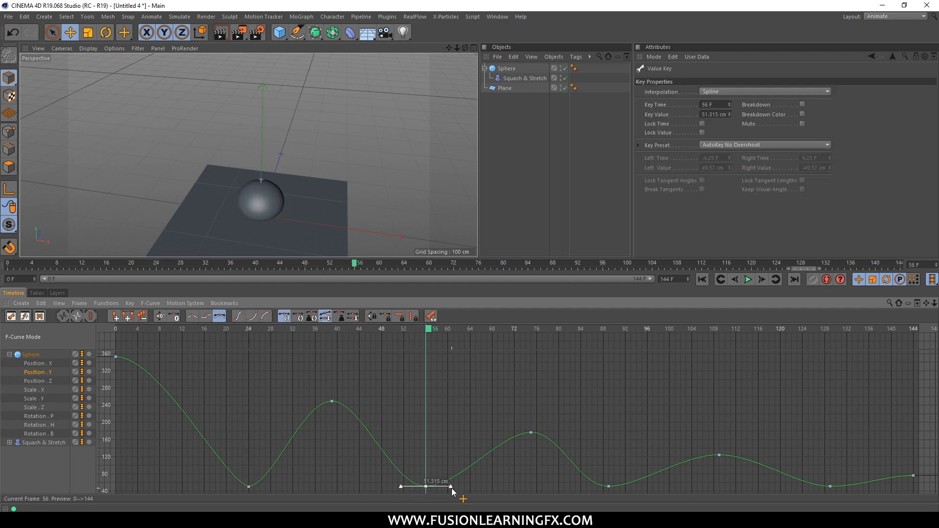
left_click_drag(447, 485, 405, 482, "shift")
At frame 89, break the Position Y key's tangents and raise them to about 17.1 cm left and 26.2 cm right.
left_click_drag(430, 335, 609, 351)
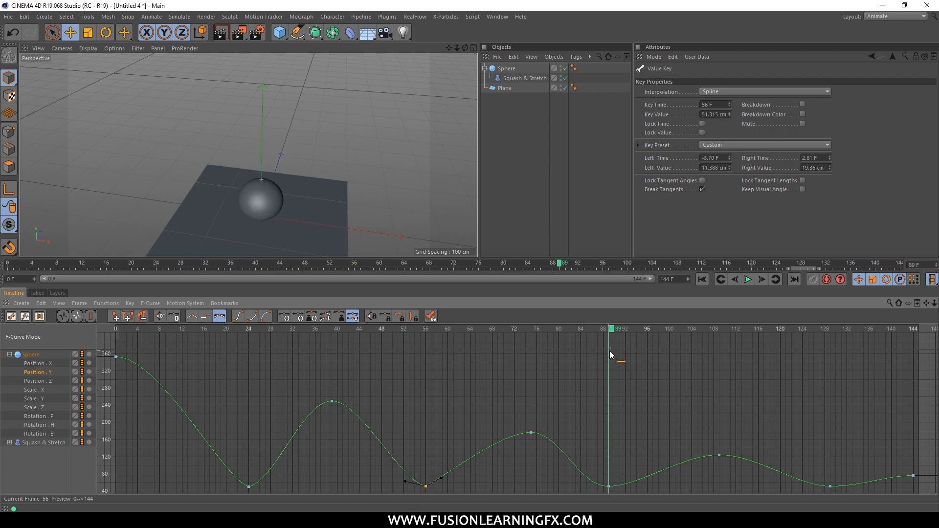
left_click(608, 488)
left_click(608, 486)
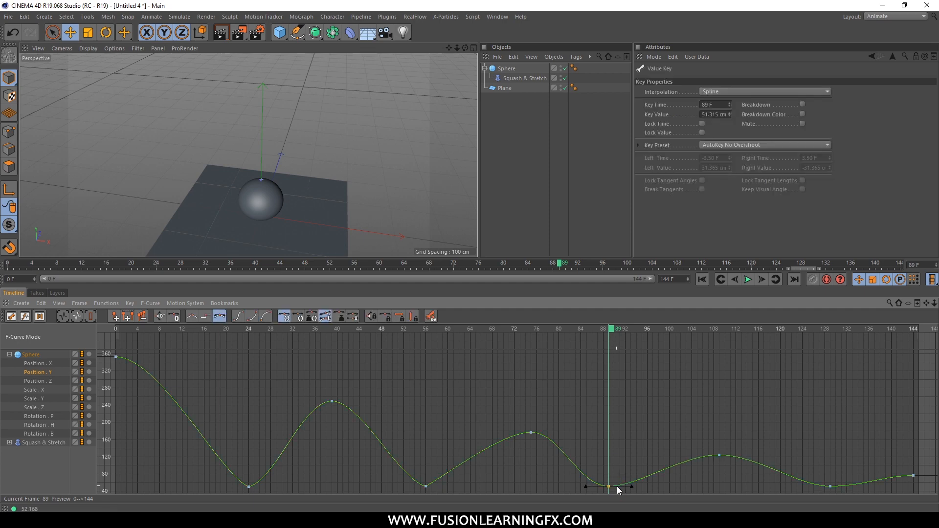
left_click_drag(631, 487, 590, 479, "shift")
Scrub over the last impact, return to frame 0, and raise the frame 24 key's tangents slightly further.
left_click_drag(622, 333, 836, 376)
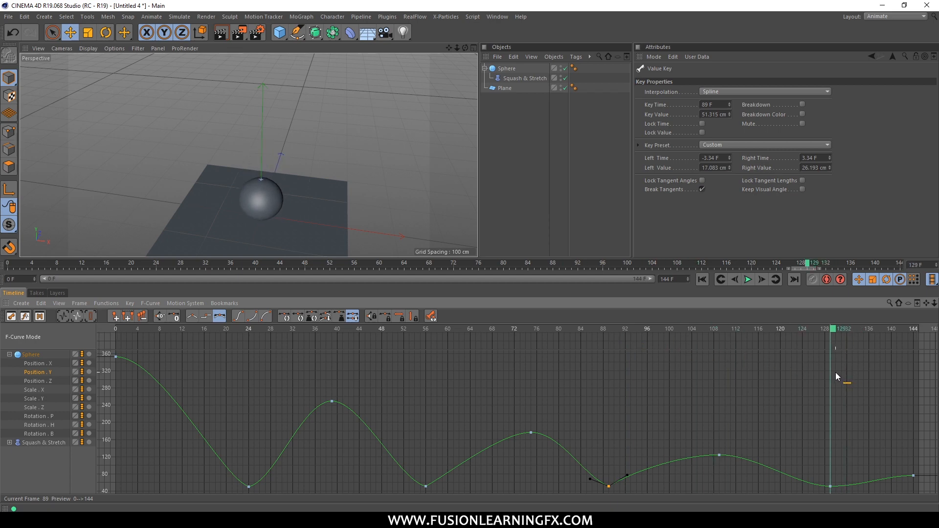
left_click(608, 329)
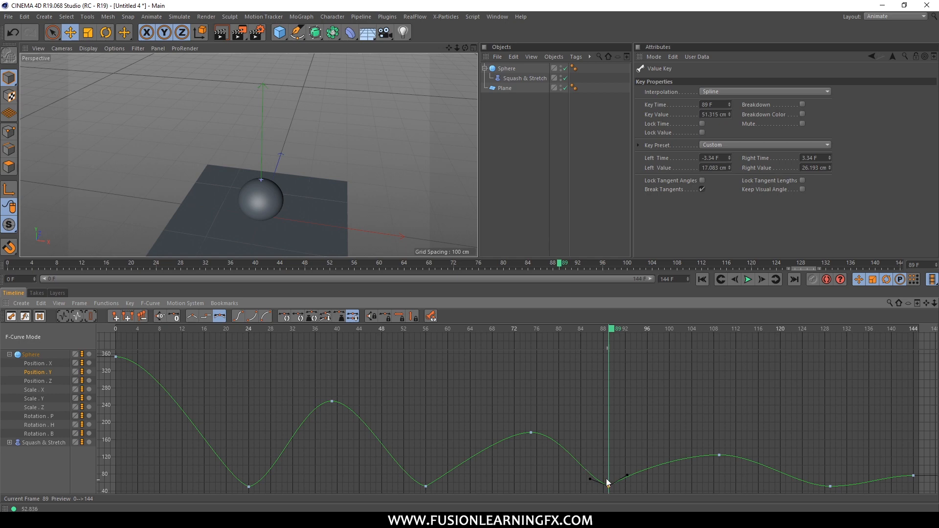
left_click_drag(610, 334, 117, 361)
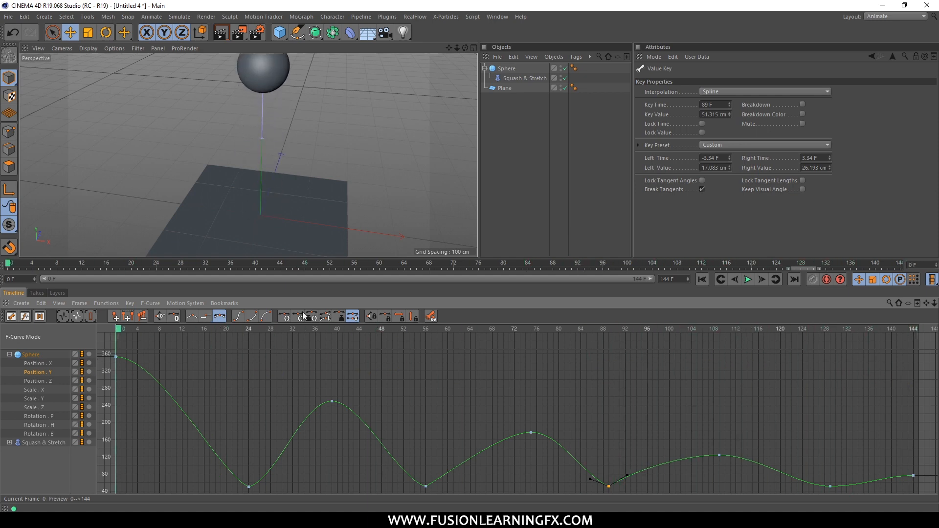
left_click(249, 486)
left_click_drag(270, 483, 228, 479)
Try lowering the Position Y peak key at frame 39, undo it, and move the key to frame 37 at about -133 cm.
left_click_drag(333, 402, 327, 450)
key("ctrl+z")
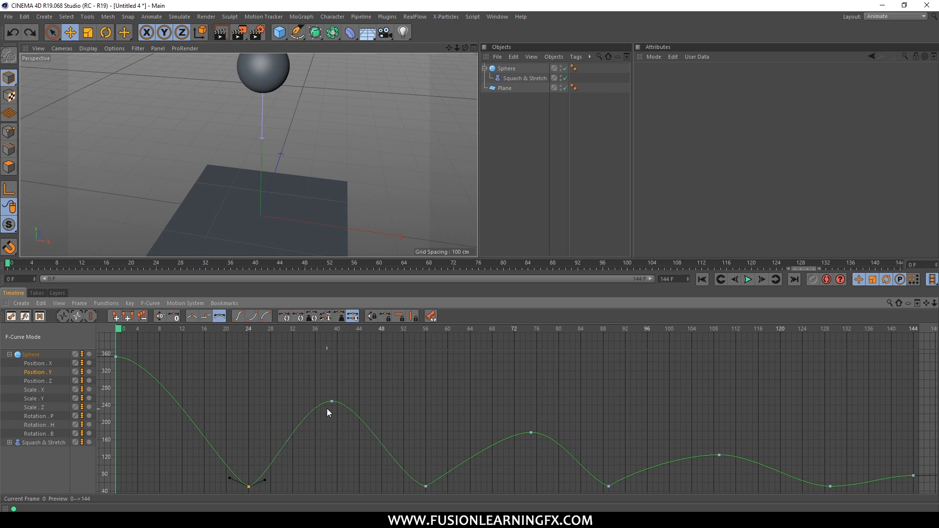
left_click_drag(332, 402, 320, 484)
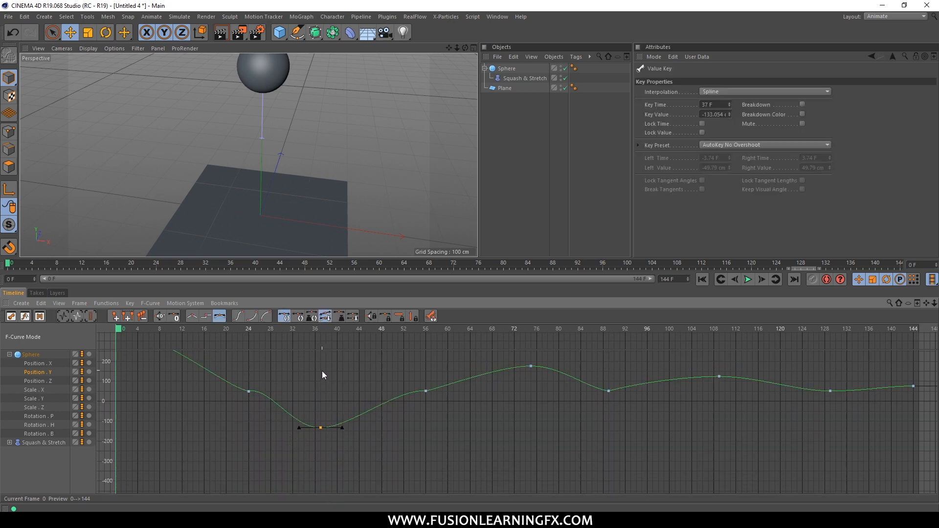
Undo the Position Y peak key's last move, try shifting that key to about frame 31, and undo that as well.
key("ctrl+z")
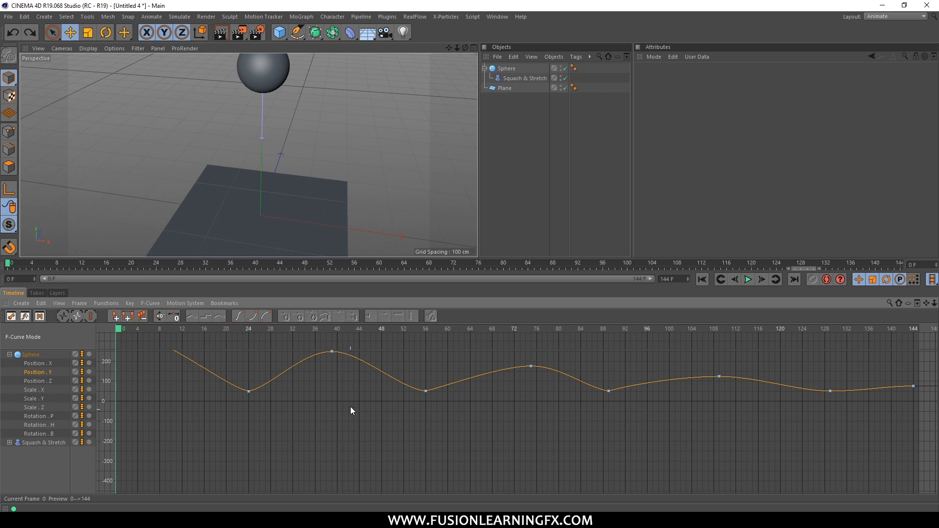
middle_click_drag(358, 364, 375, 432, "alt")
left_click_drag(349, 419, 304, 428)
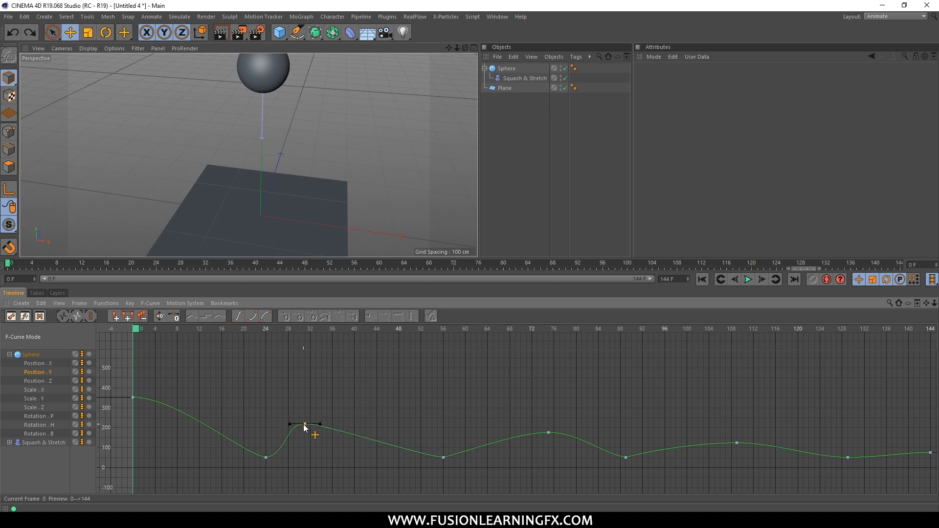
key("ctrl+z")
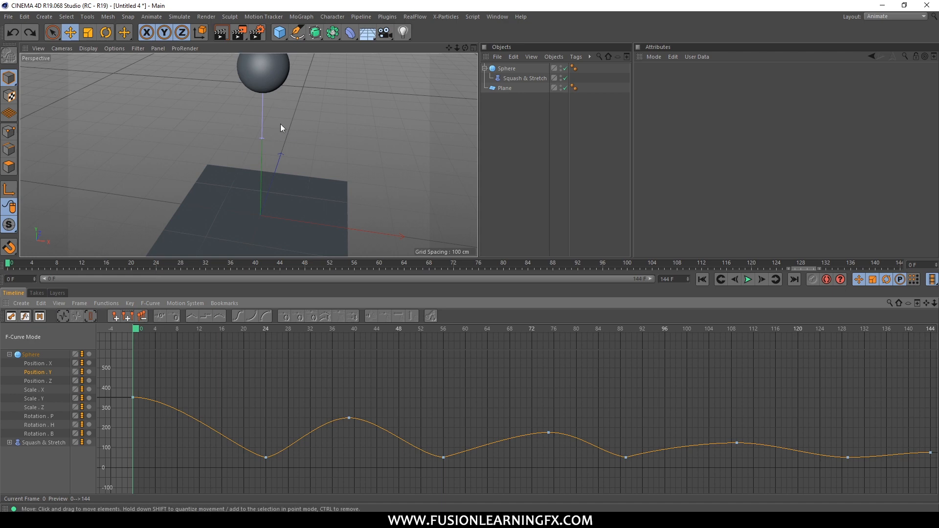
Play the bounce animation from frame 0 to review the motion, deselect the plane, and stop playback around frame 123.
left_click(244, 171)
left_click(149, 328)
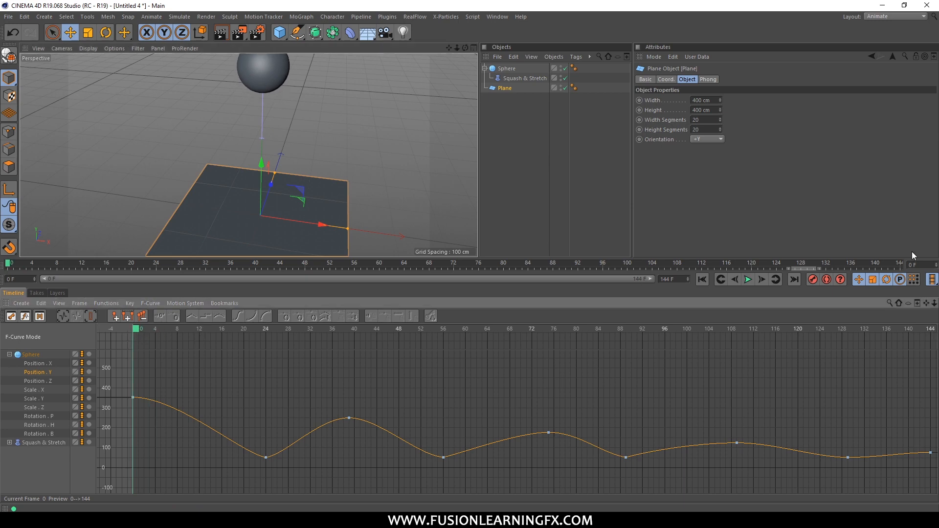
left_click(748, 279)
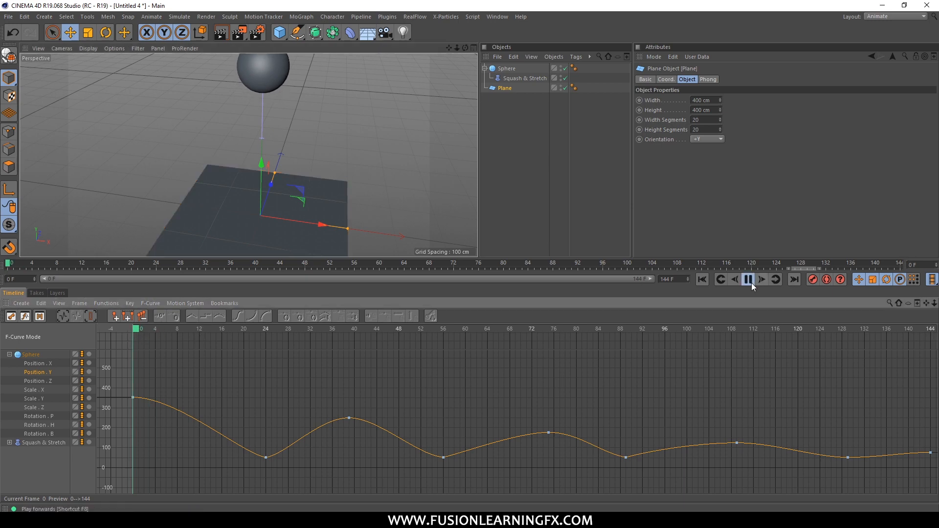
left_click(388, 206)
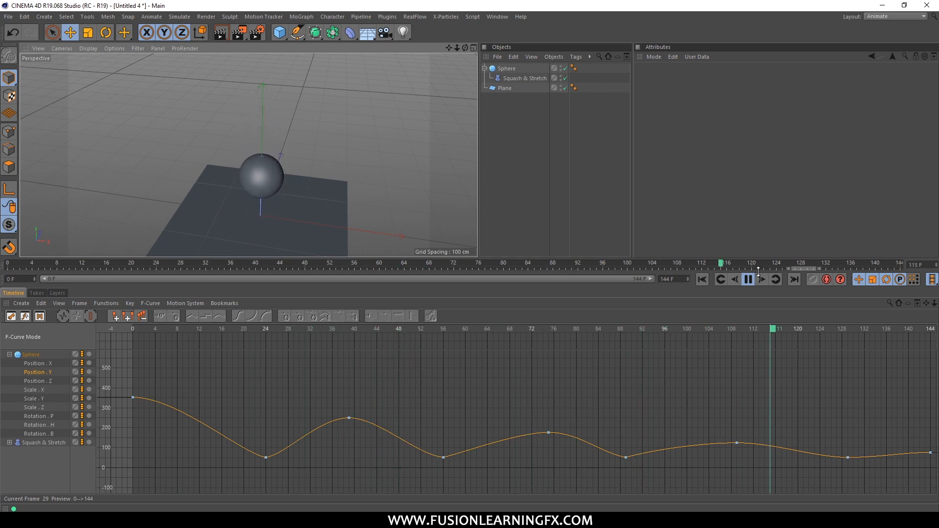
left_click(747, 279)
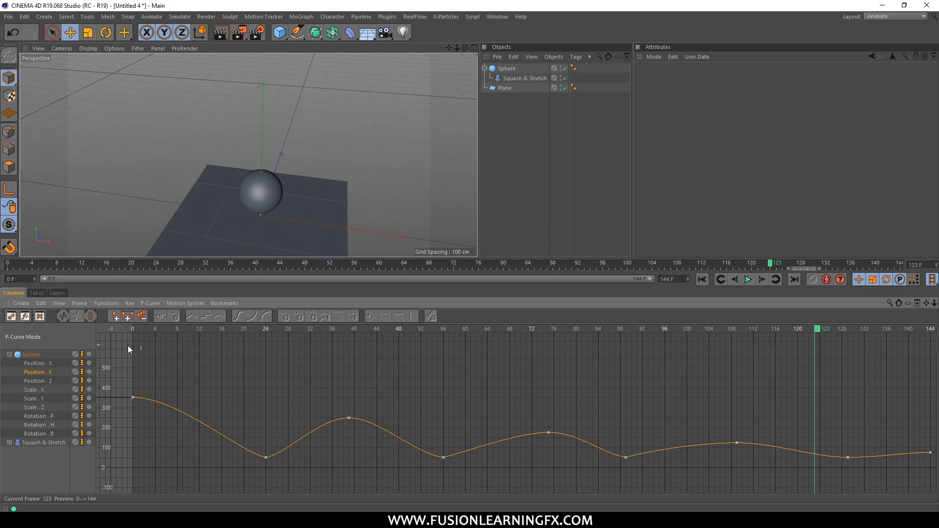